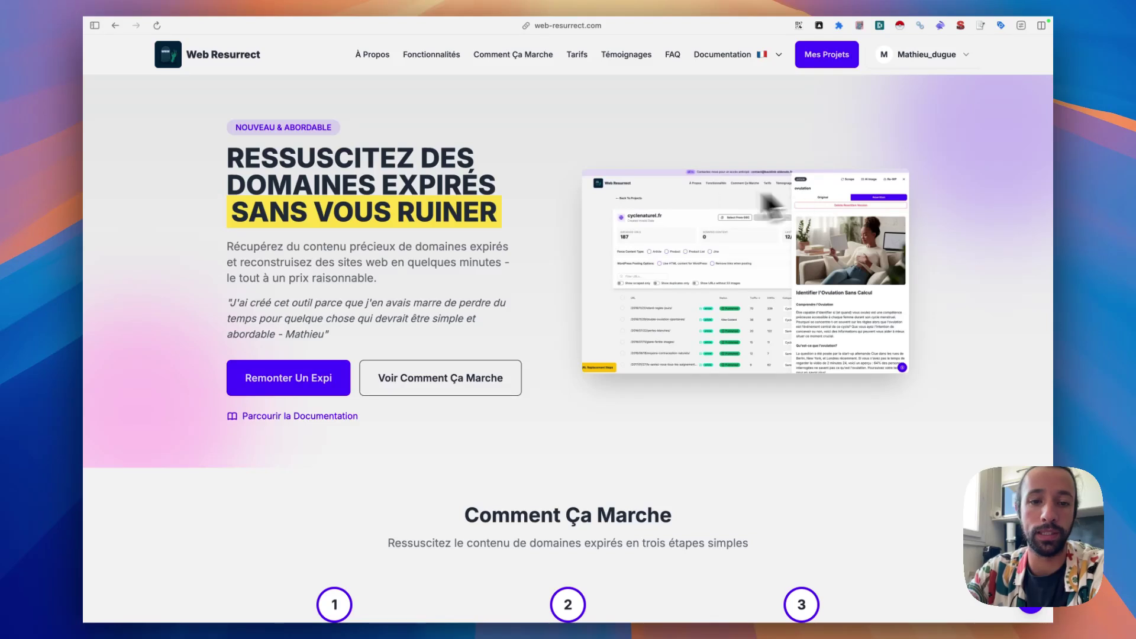
- Open the Mes Projets page with the form for starting a new domain extraction
click(831, 65)
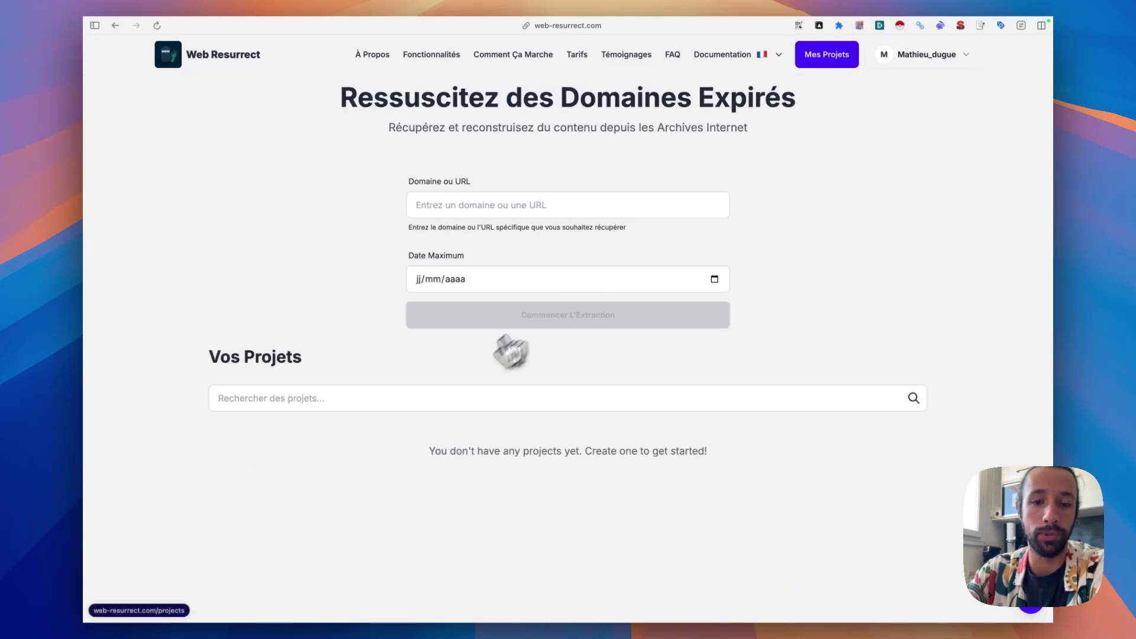
click(535, 204)
text(douceurdequilibre.f)
text(https://)
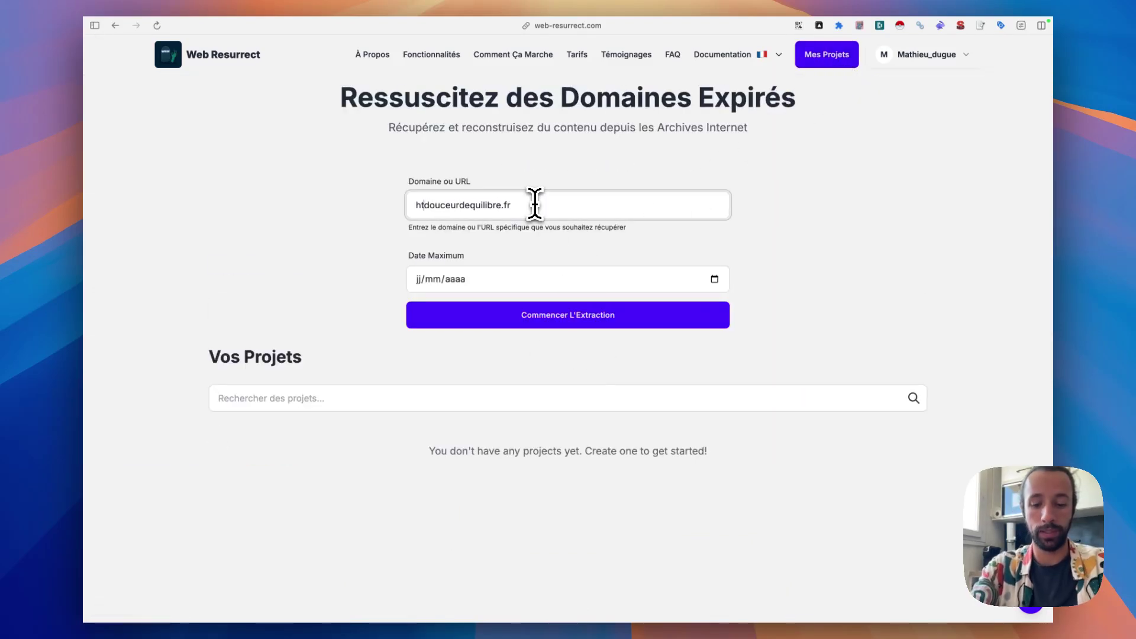
click(565, 319)
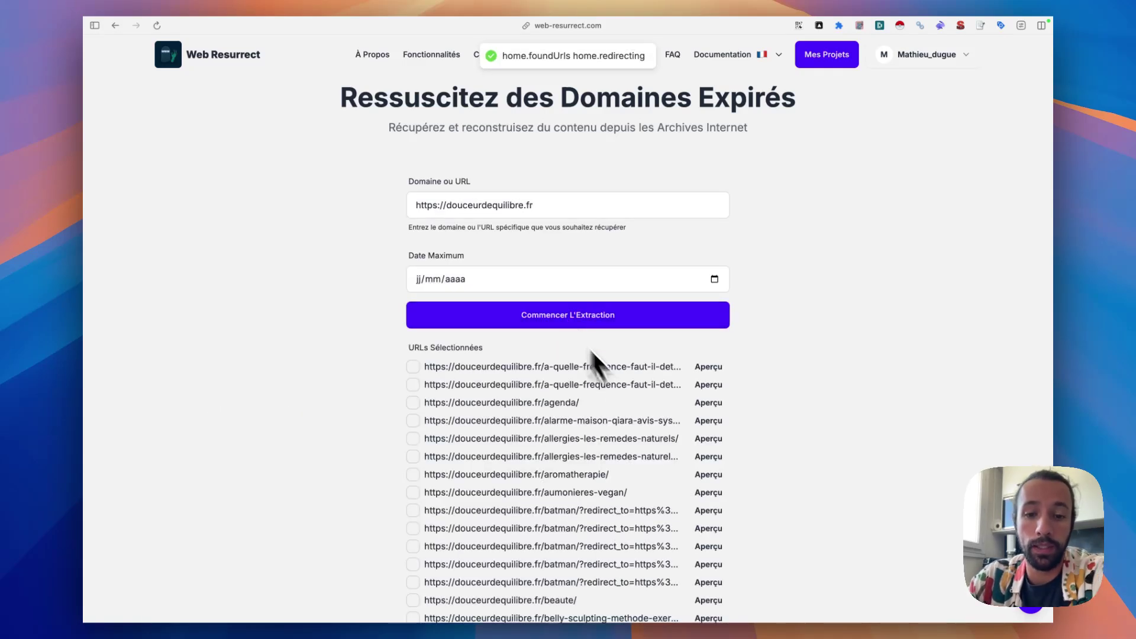
click(560, 319)
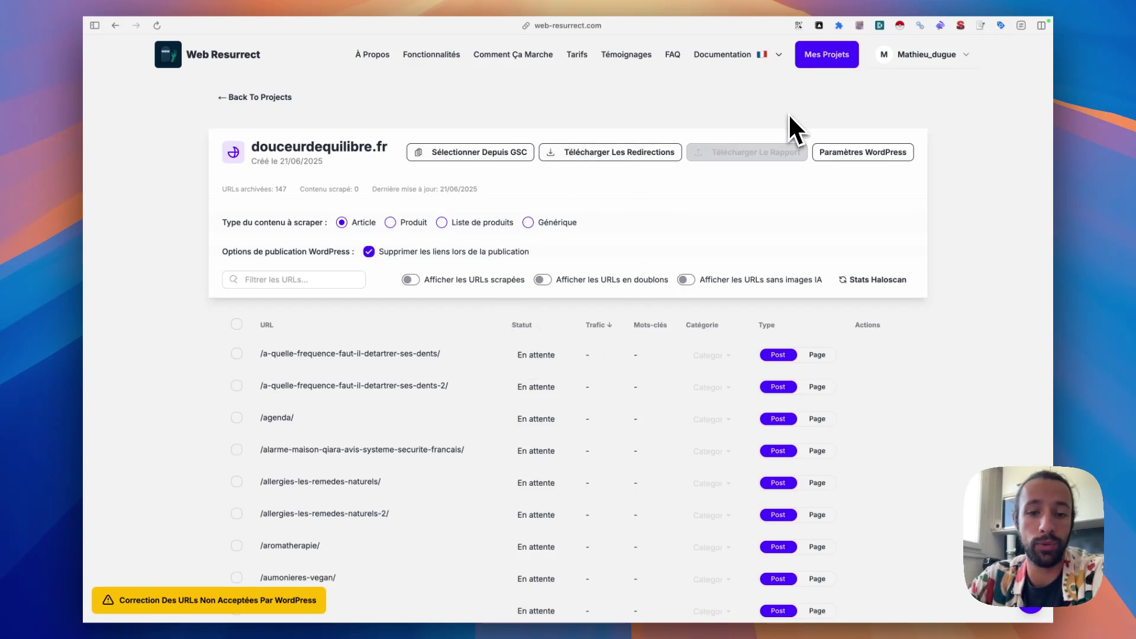
- Delete the five duplicate /batman/ URLs, then show the full list of 142 URLs again
click(542, 282)
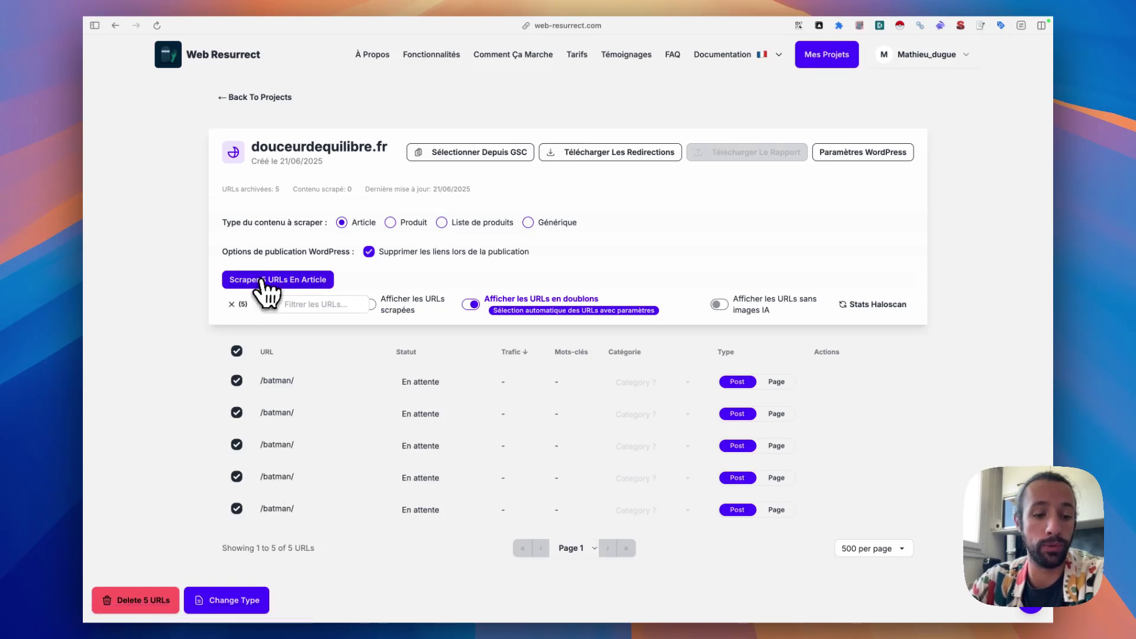
click(137, 600)
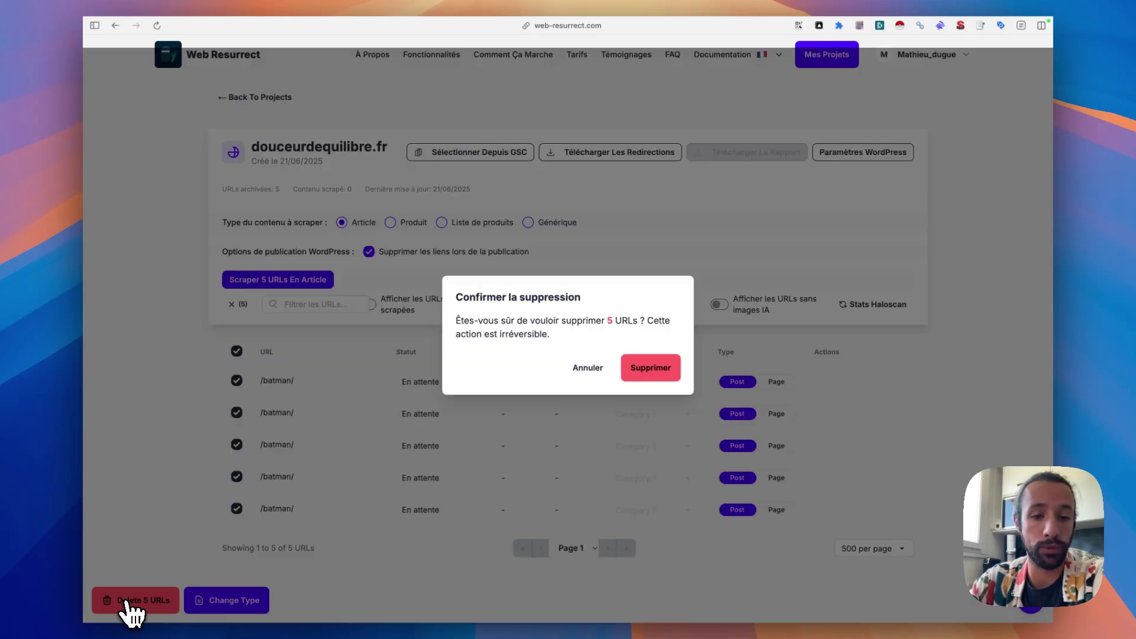
click(651, 368)
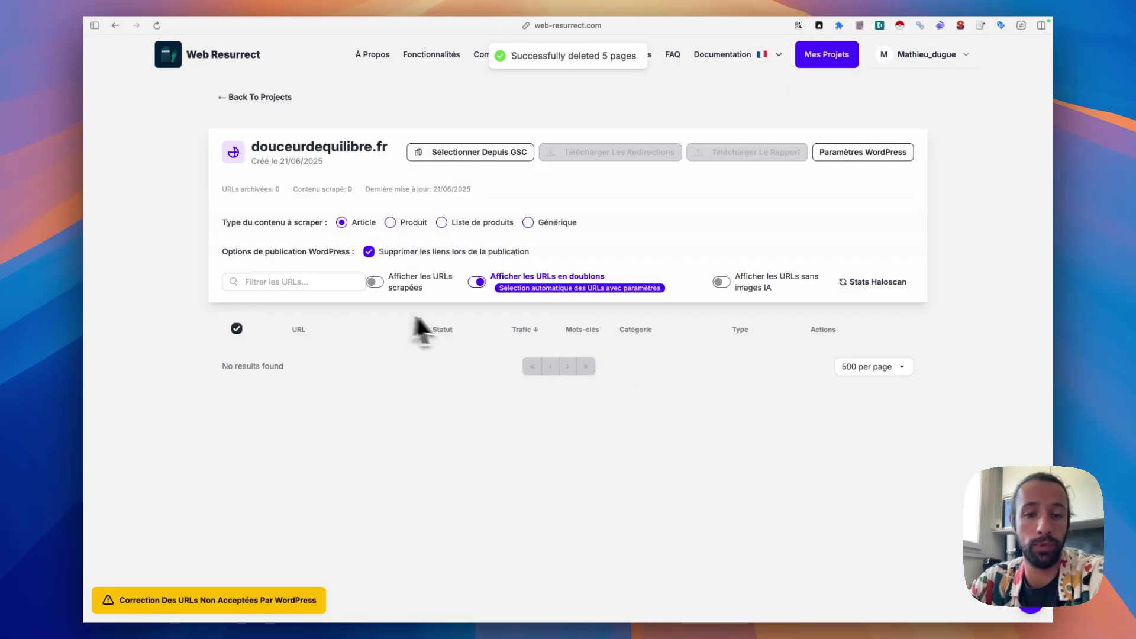
click(478, 283)
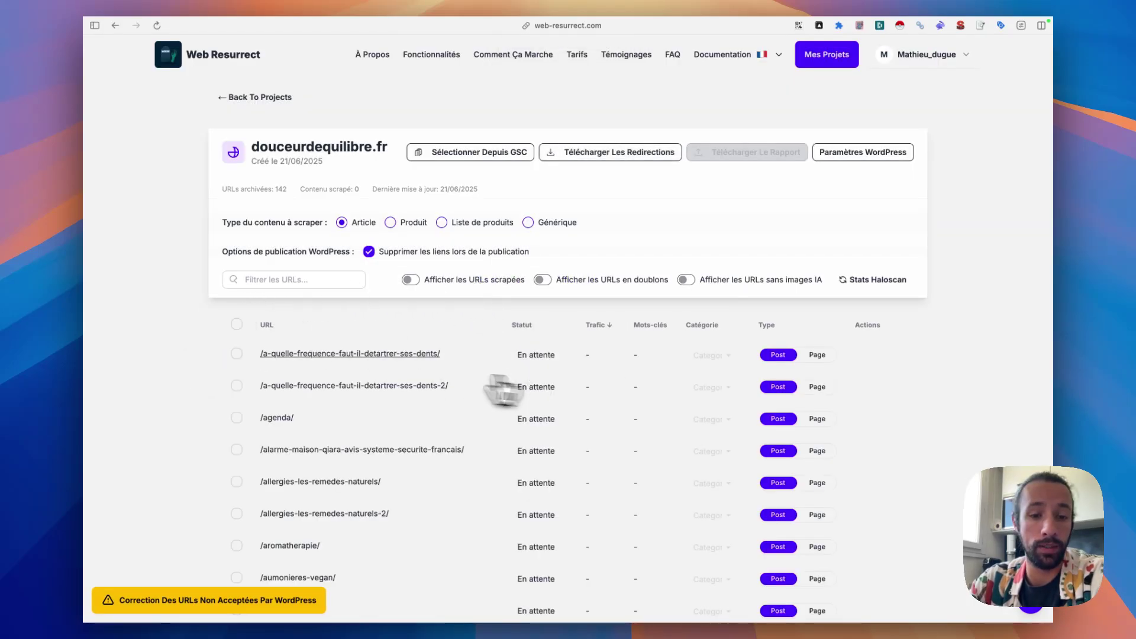
- Load Haloscan stats so /contouring-cheveux-douceur-equilibre/ leads the traffic-sorted list with 22
scroll(301, 361, down, 5)
scroll(302, 361, down, 20)
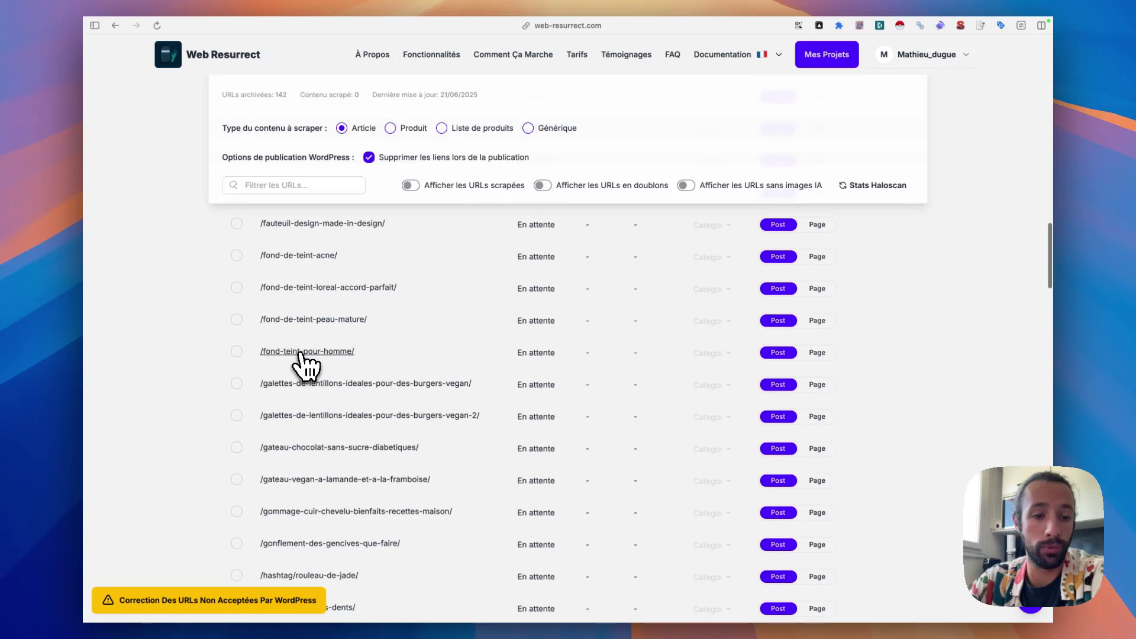
scroll(302, 358, down, 20)
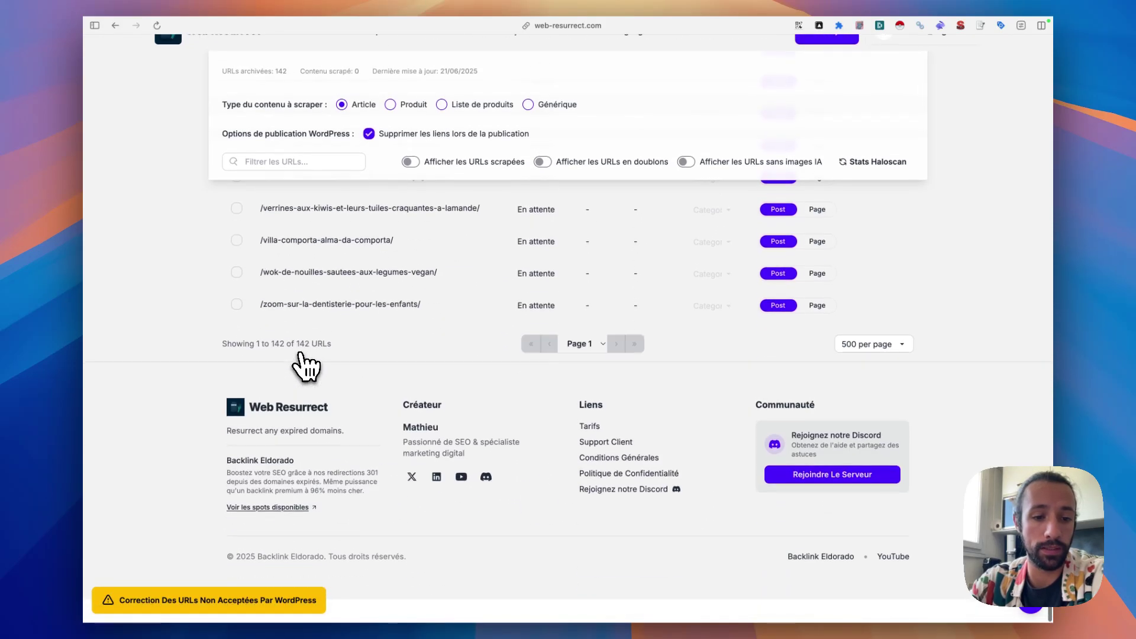
scroll(302, 358, up, 20)
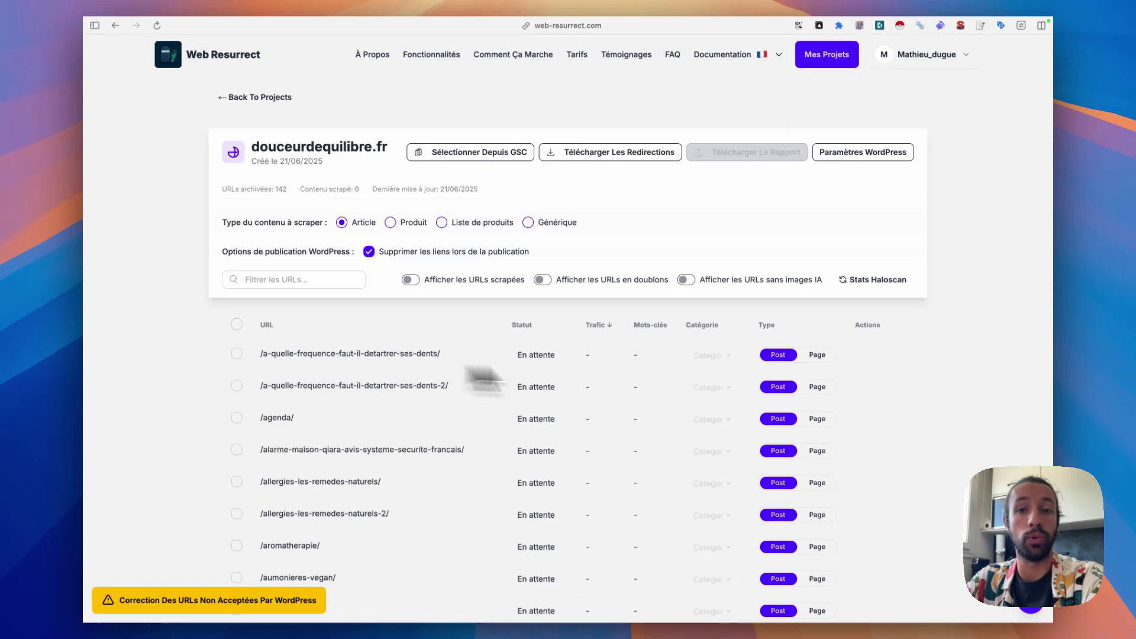
click(878, 280)
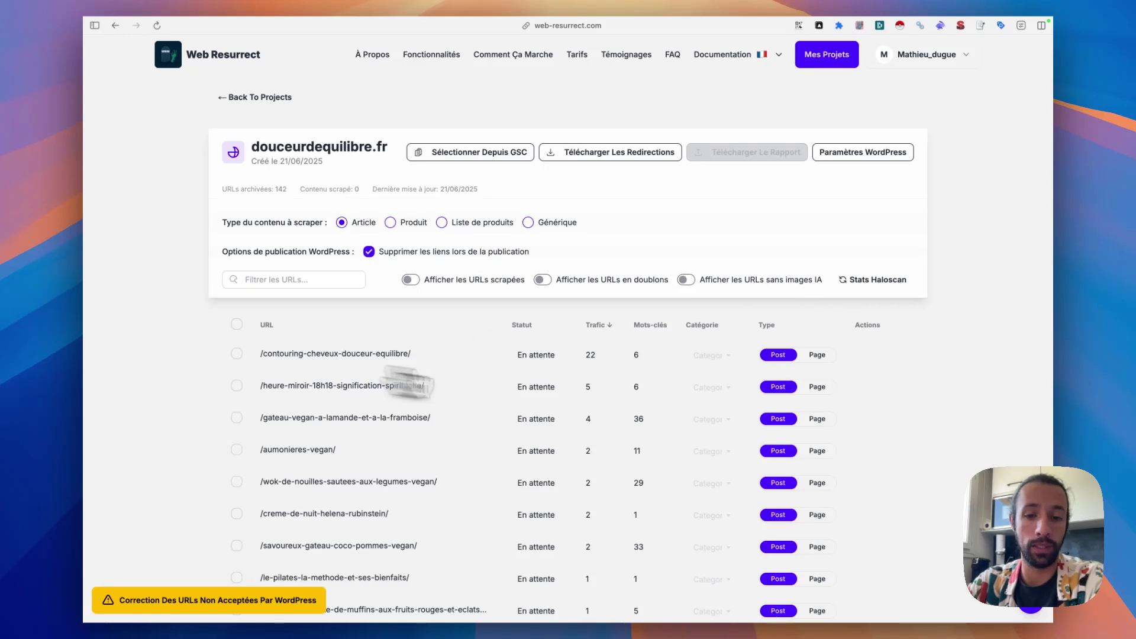
scroll(588, 362, down, 1)
scroll(588, 362, down, 1)
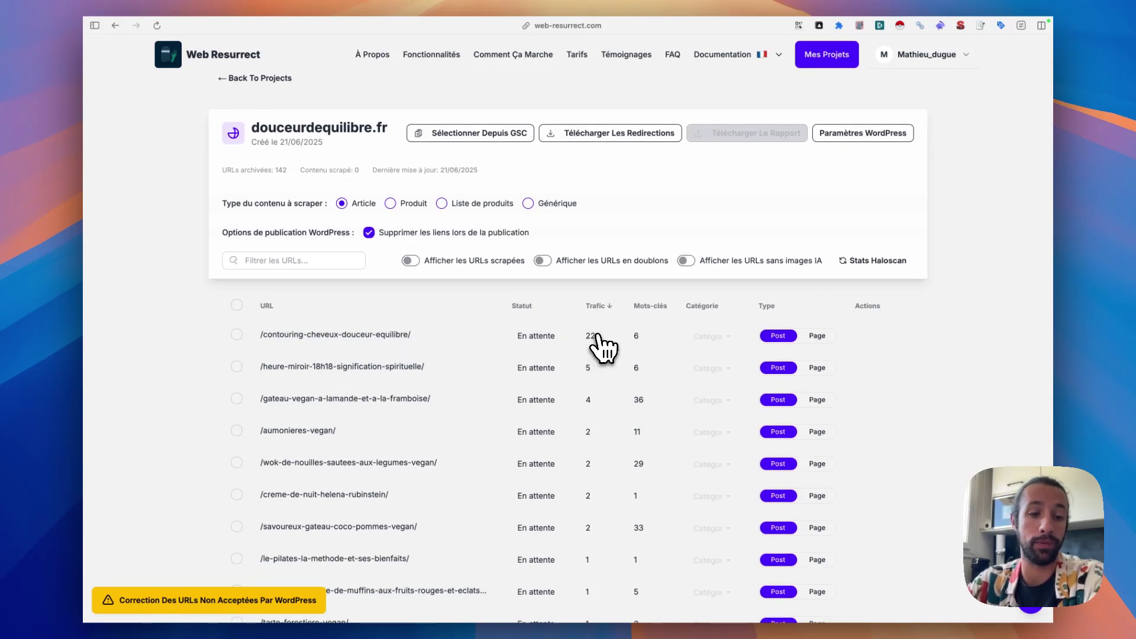
scroll(595, 355, up, 2)
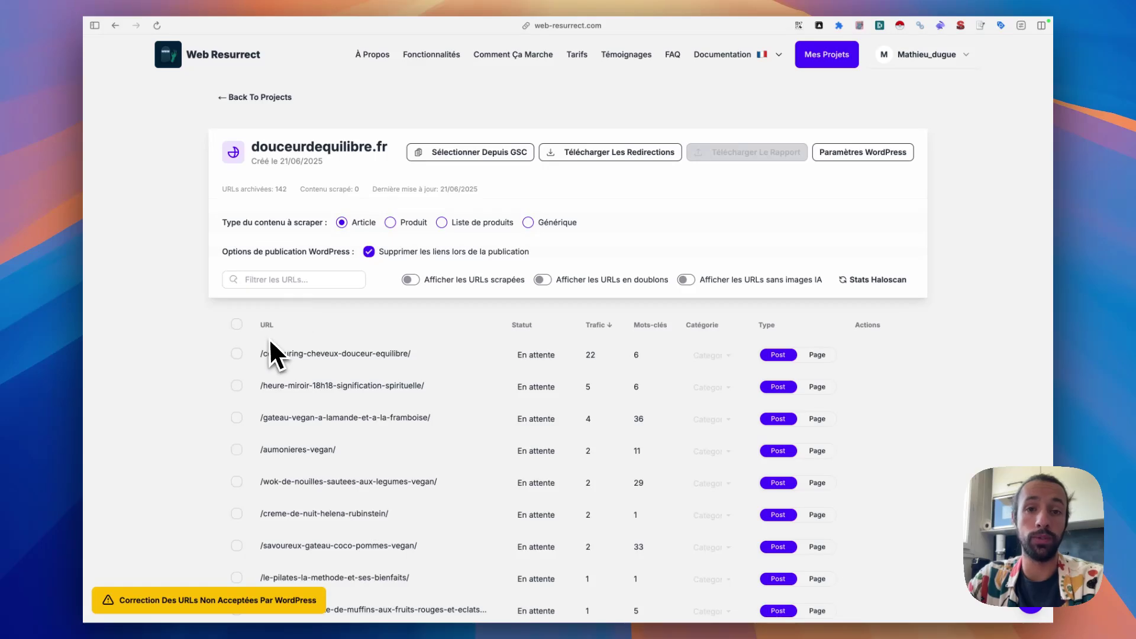
- Replace a partial range selection with a selection of all 142 URLs
click(236, 353)
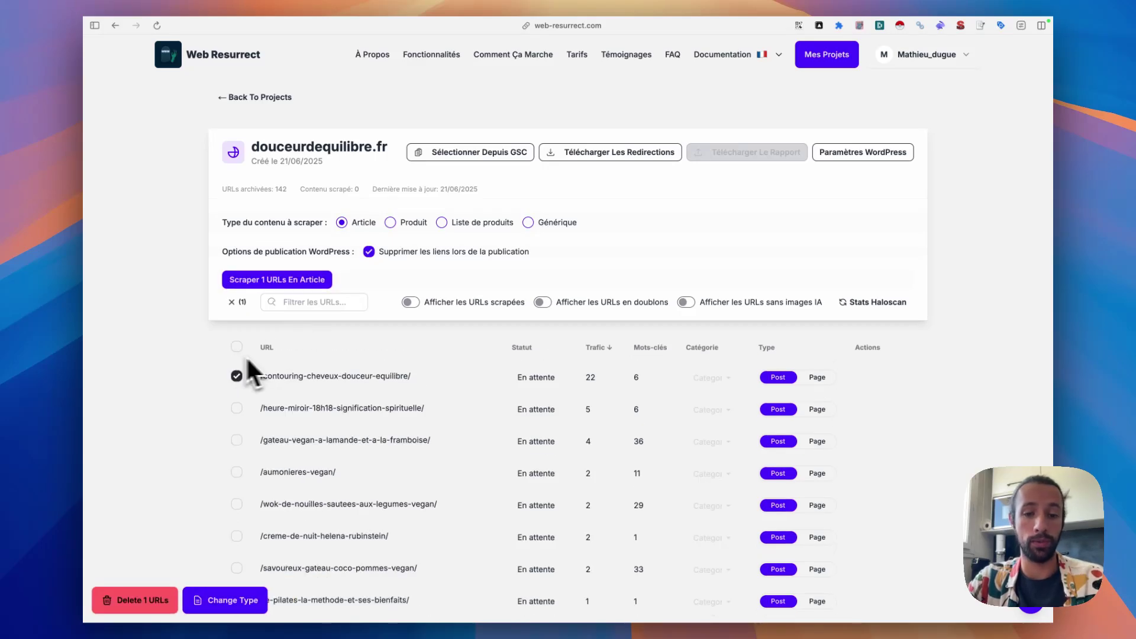
scroll(293, 359, down, 5)
scroll(293, 363, down, 15)
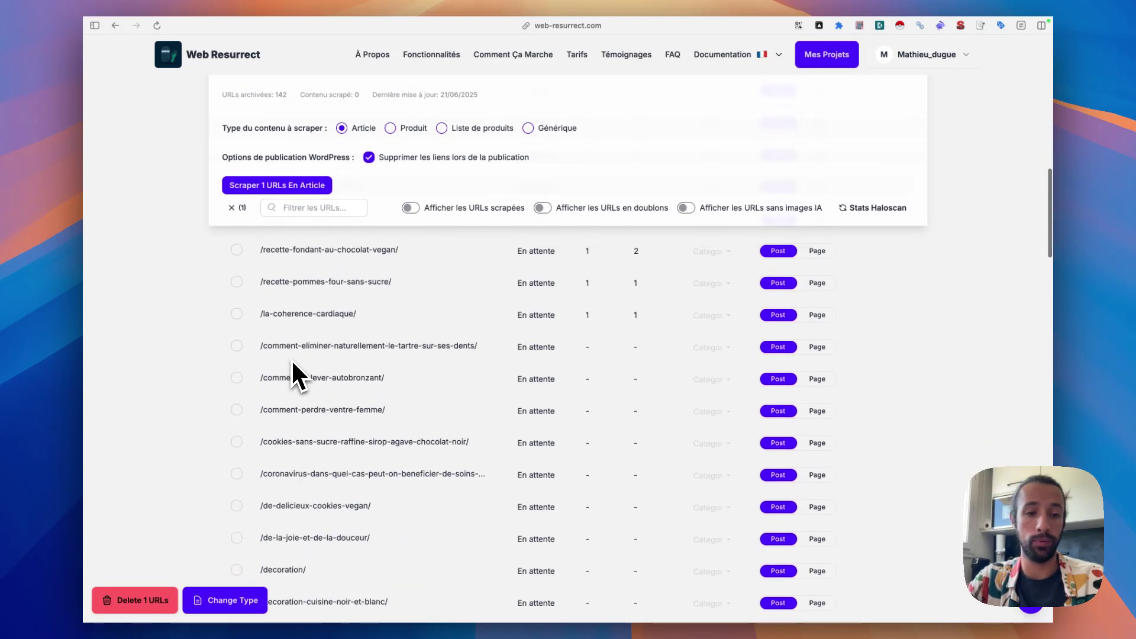
shift+click(237, 332)
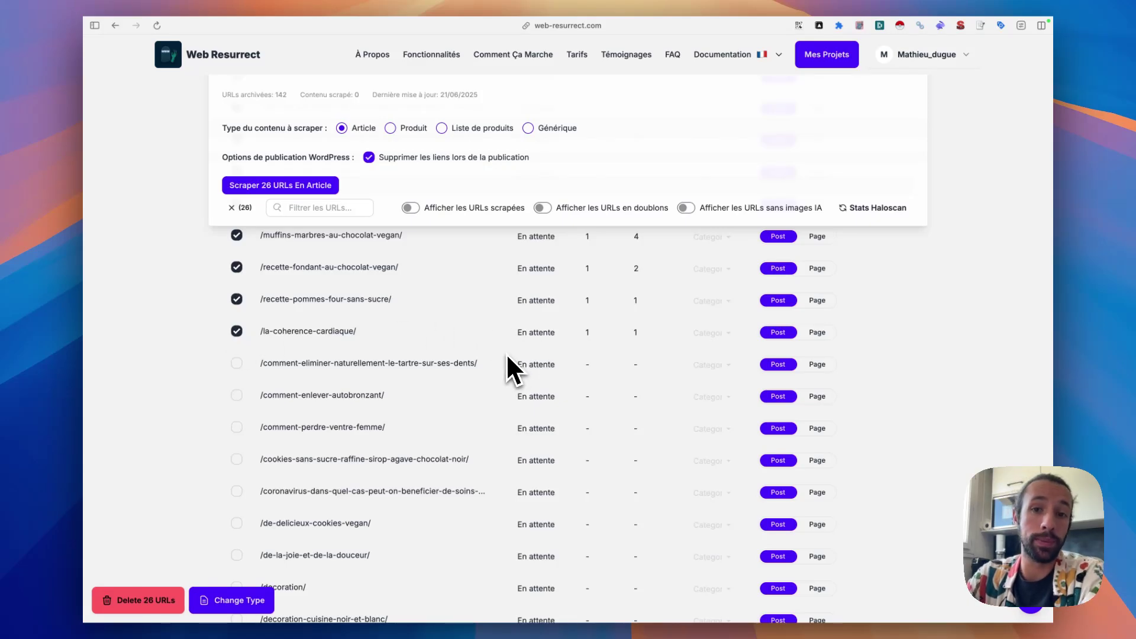
scroll(292, 352, up, 15)
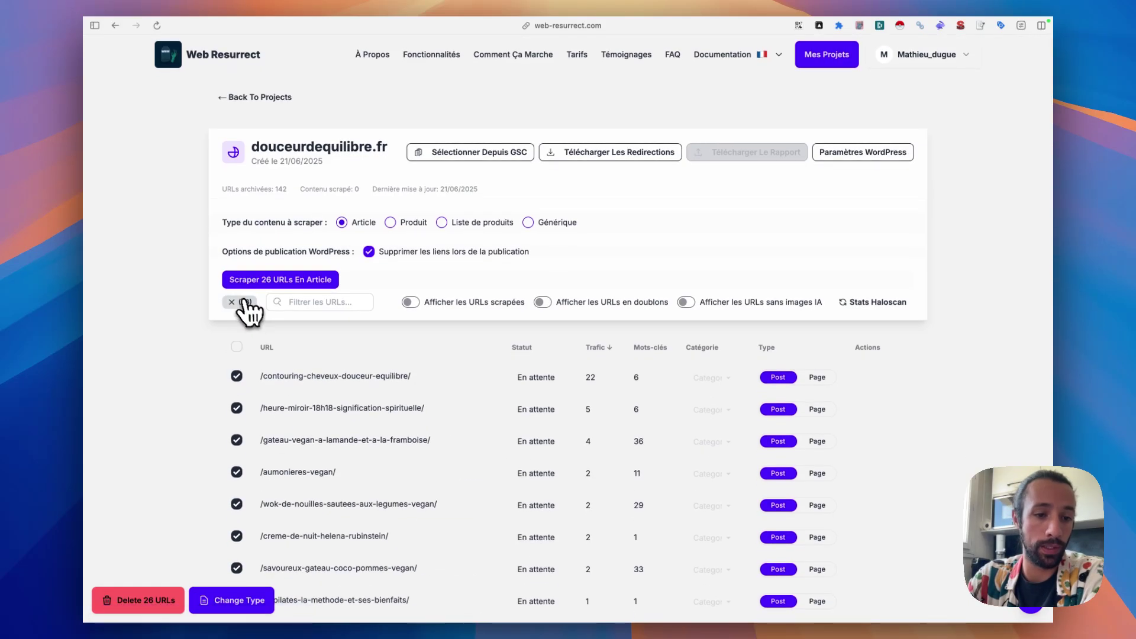
click(245, 302)
click(236, 346)
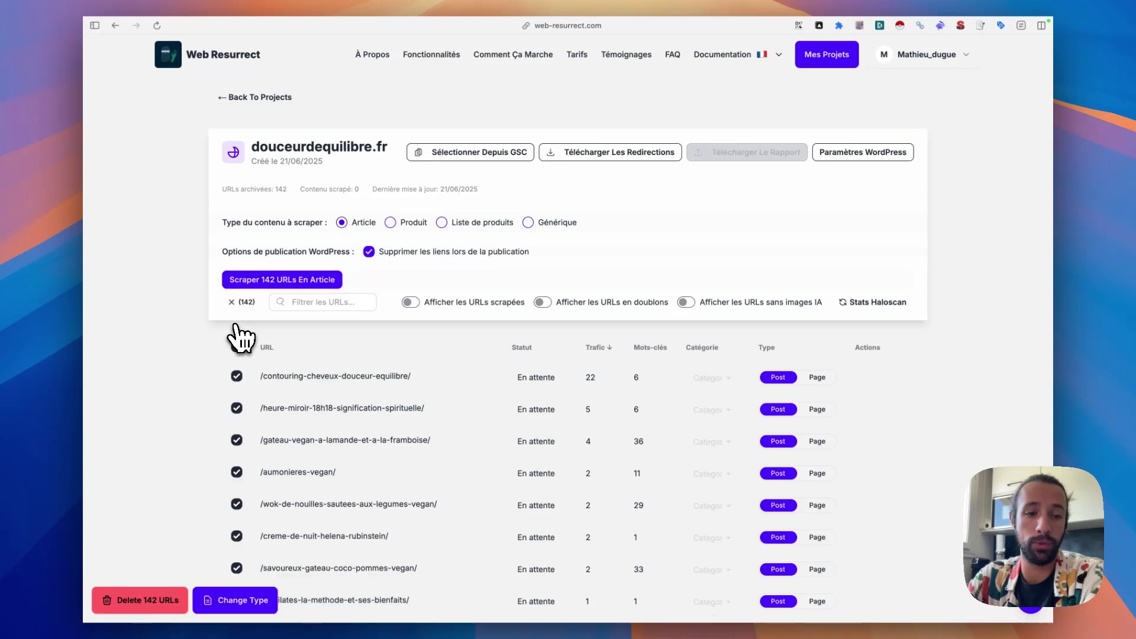
- Exclude /mentions-legales/ from the selected URLs
scroll(410, 368, down, 15)
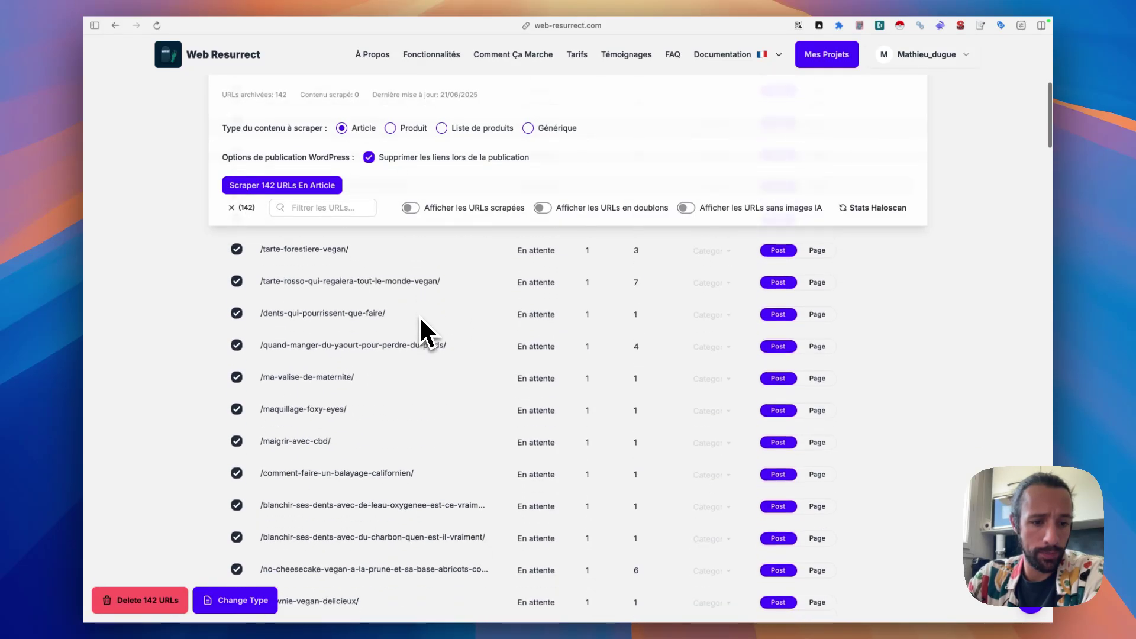
scroll(355, 308, down, 2)
scroll(317, 304, up, 2)
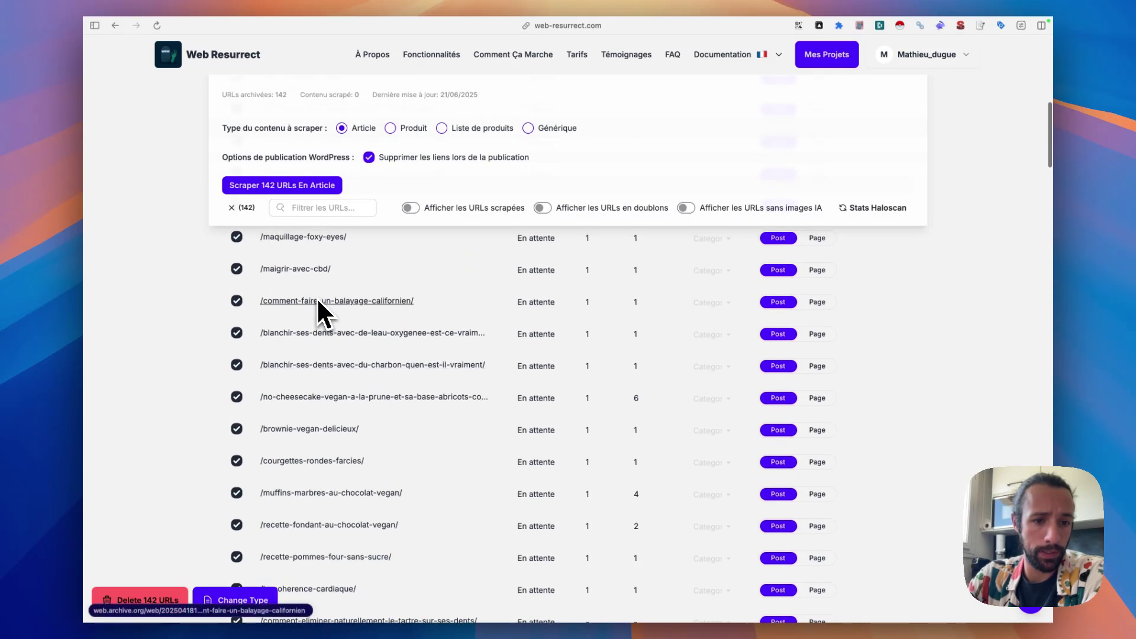
scroll(357, 527, down, 15)
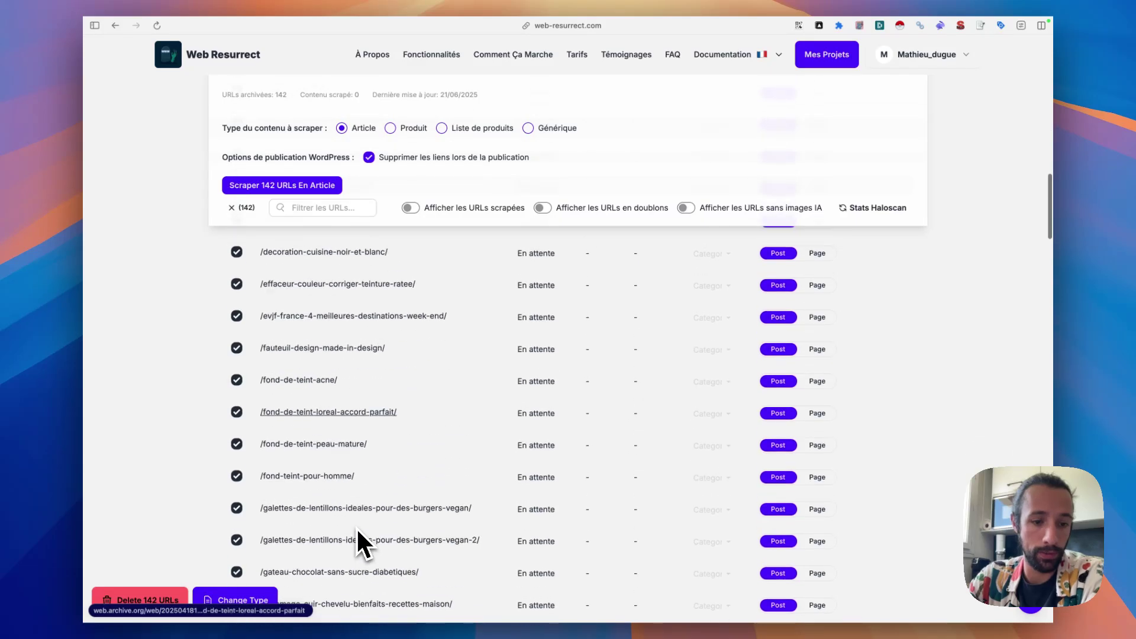
scroll(356, 527, down, 15)
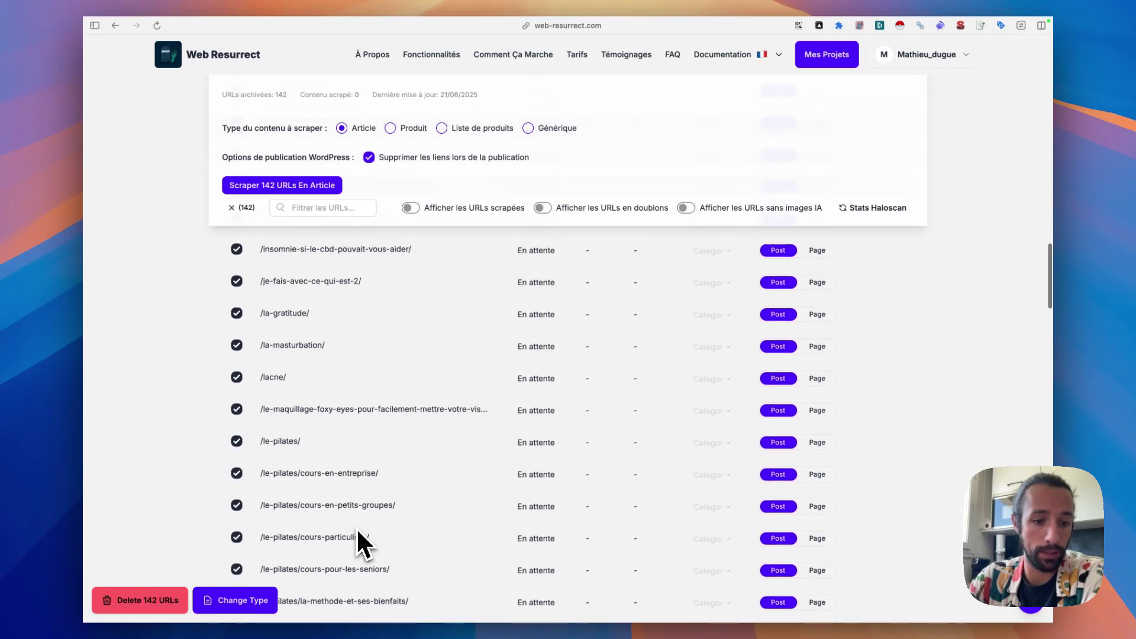
scroll(356, 527, down, 10)
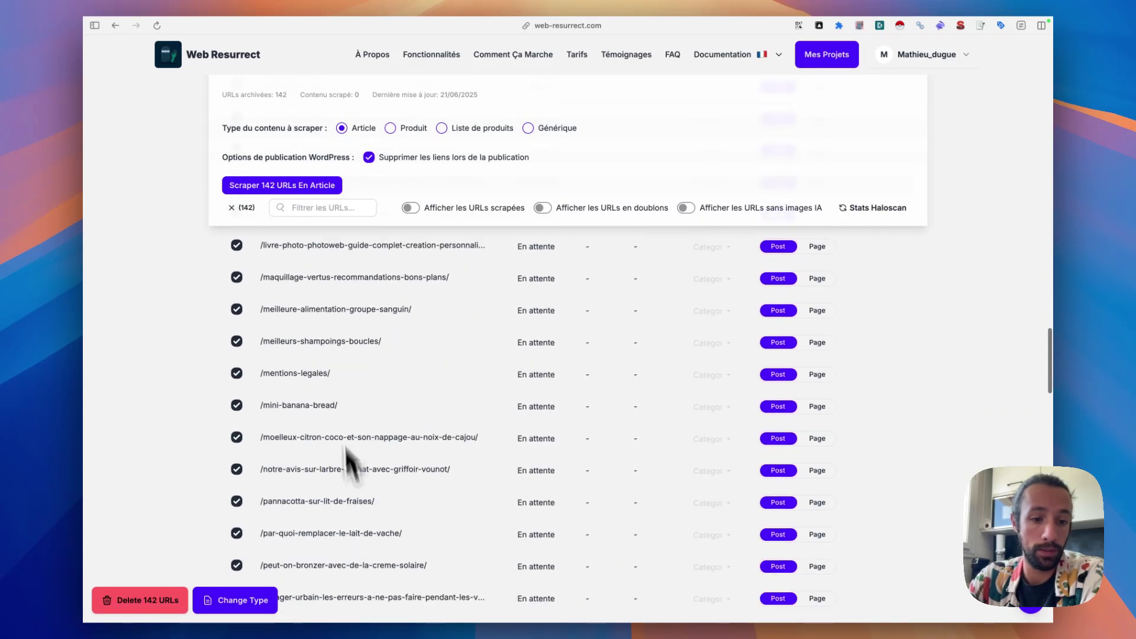
click(238, 375)
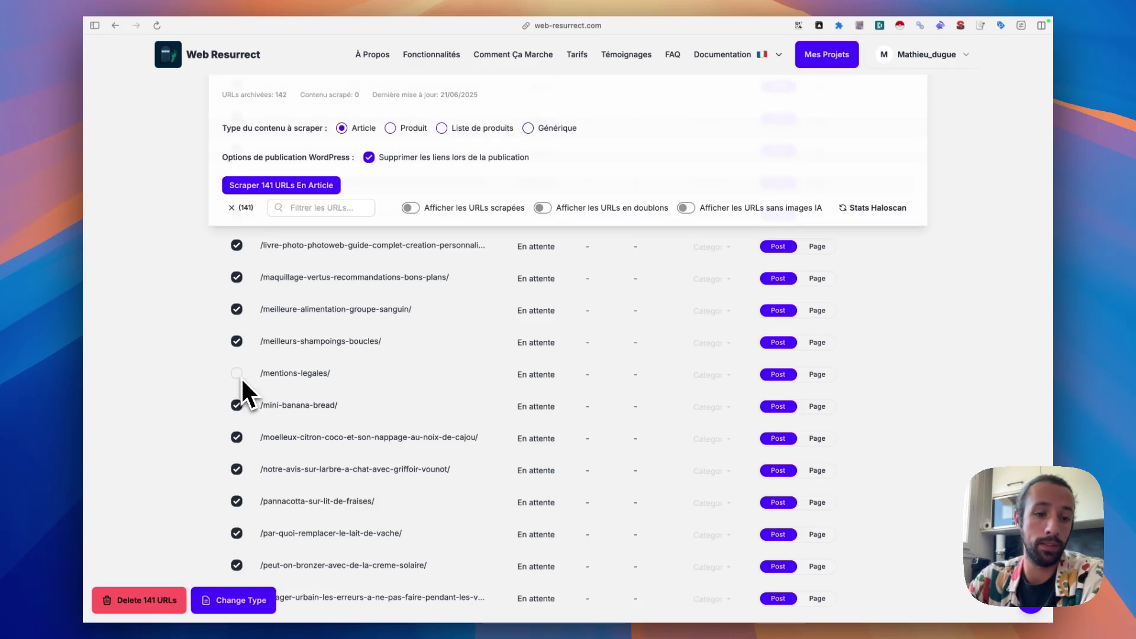
- Briefly filter by 'cont', then exclude /publier-un-article/, leaving 133 URLs selected
click(342, 212)
text(con)
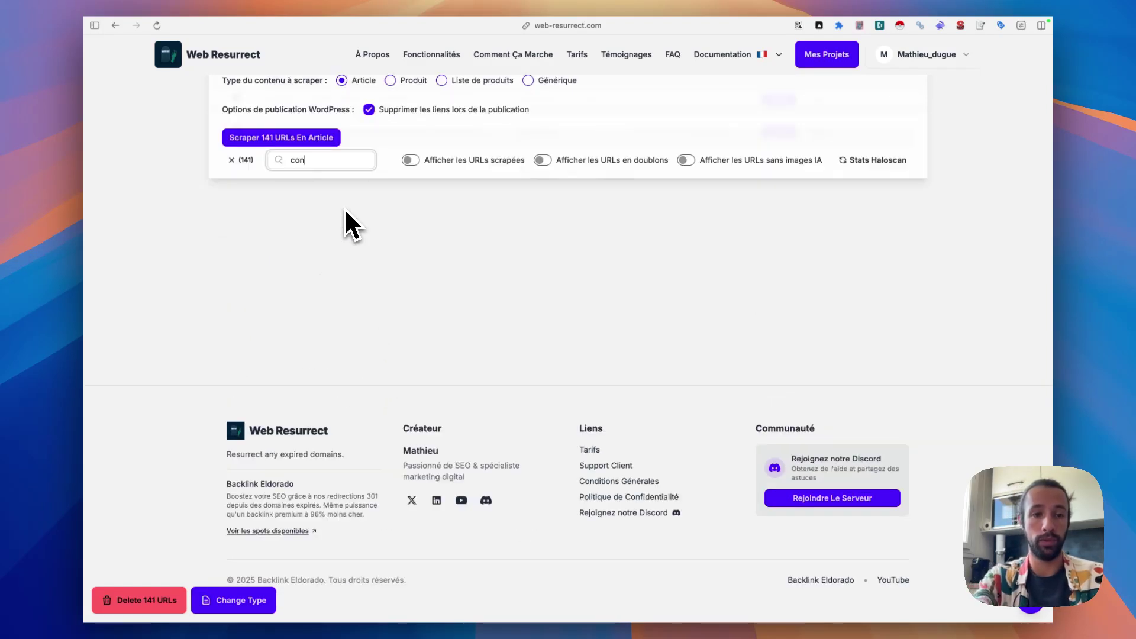
text(t)
scroll(444, 278, up, 3)
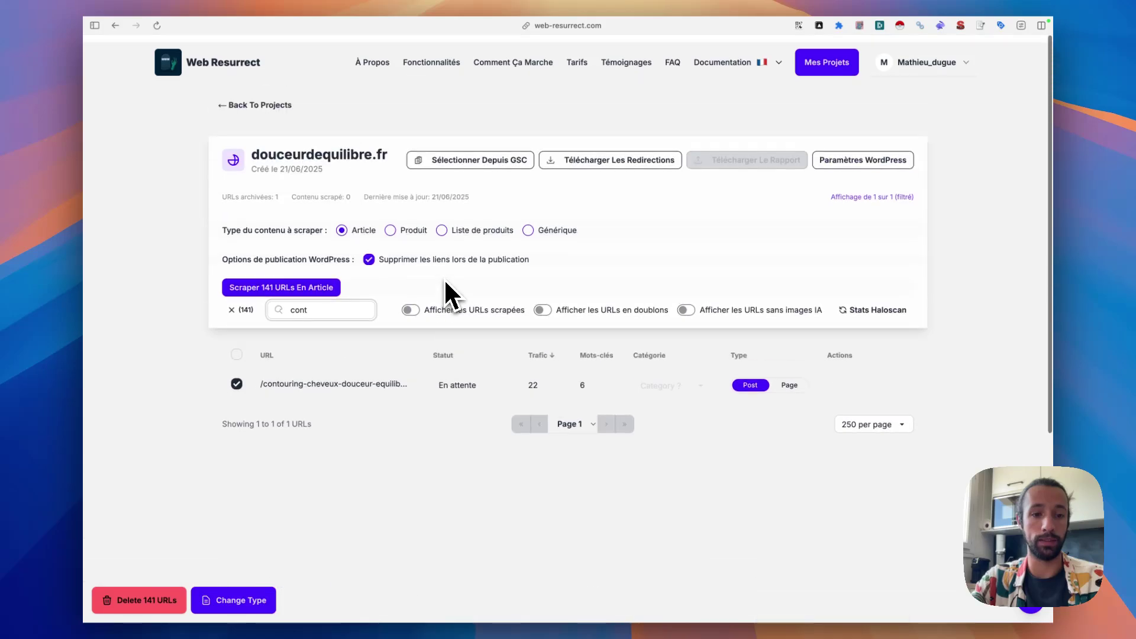
key(BackSpace)
key(BackSpace)
key(BackSpace)
key(BackSpace)
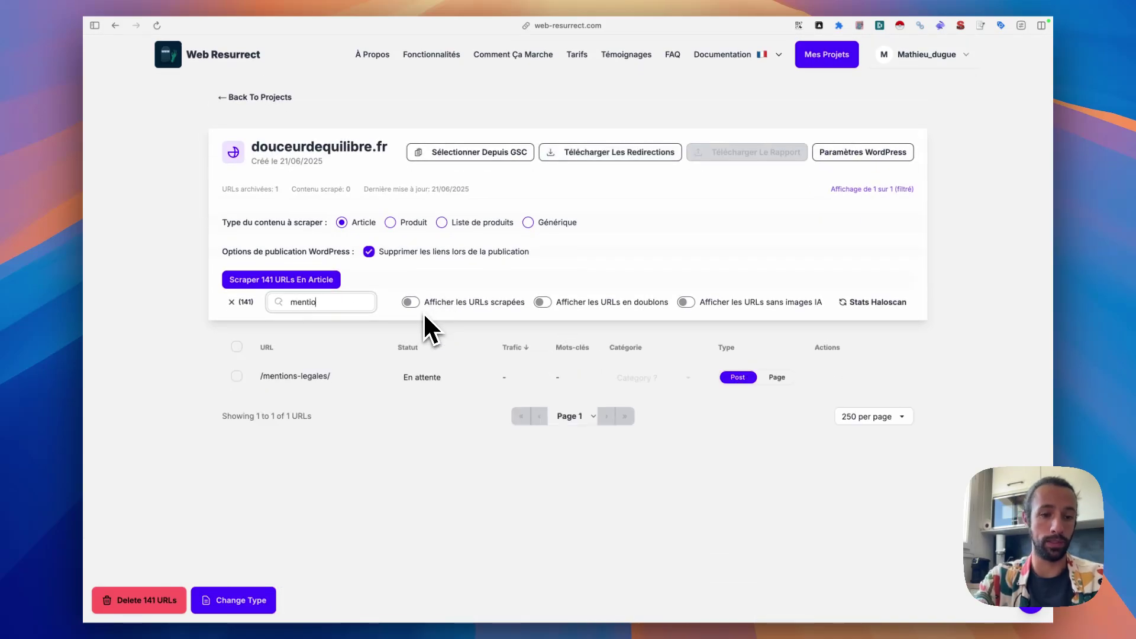
scroll(222, 385, down, 15)
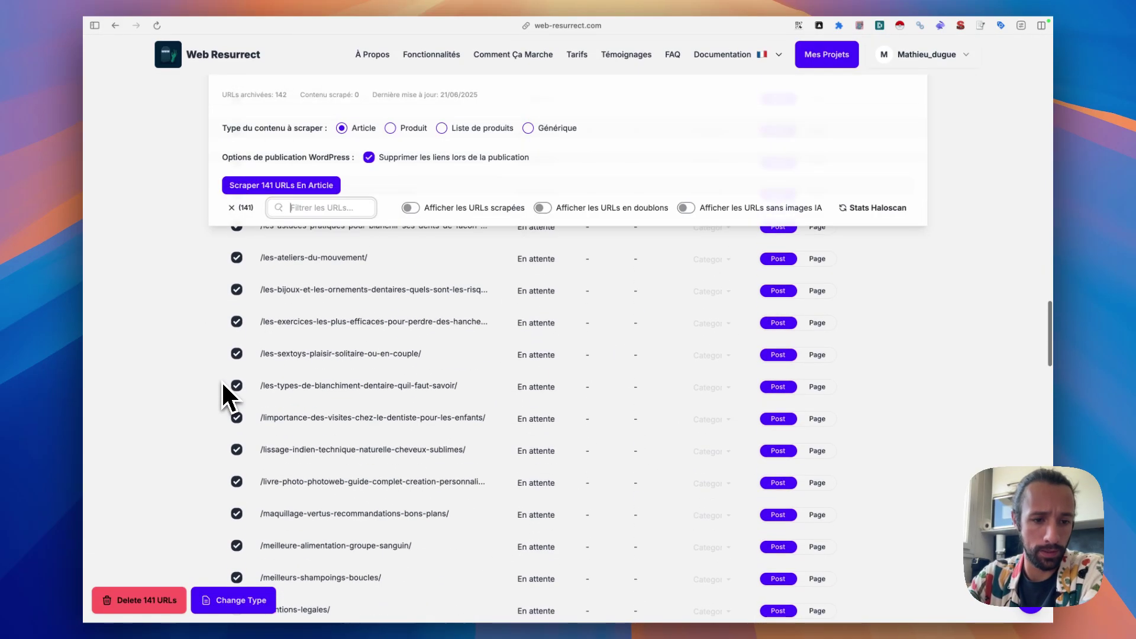
scroll(223, 385, down, 6)
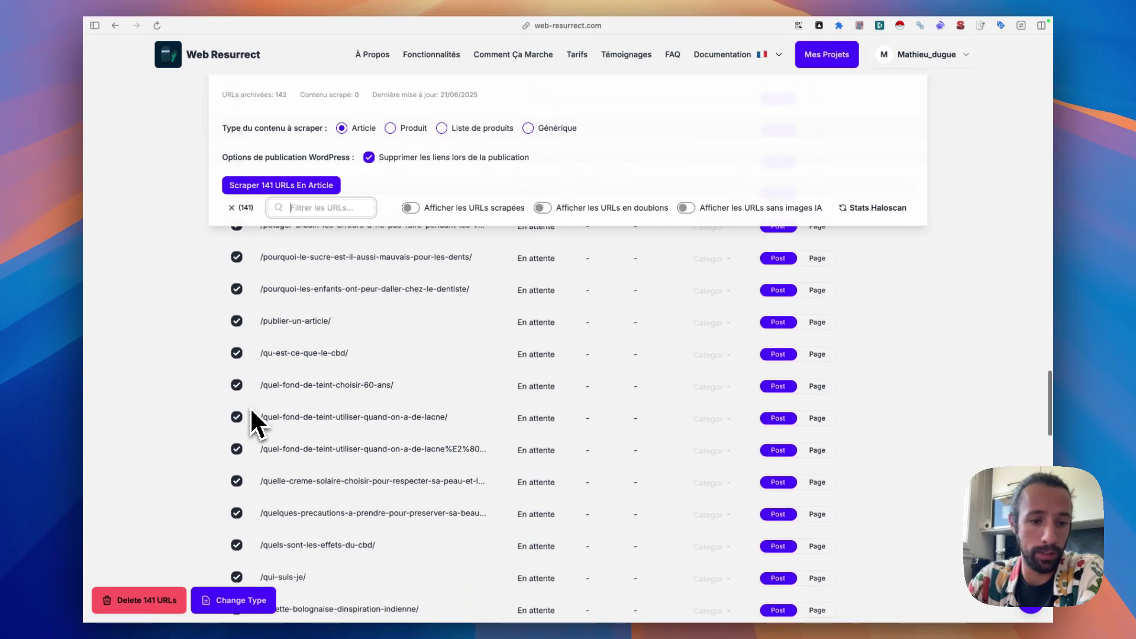
click(237, 321)
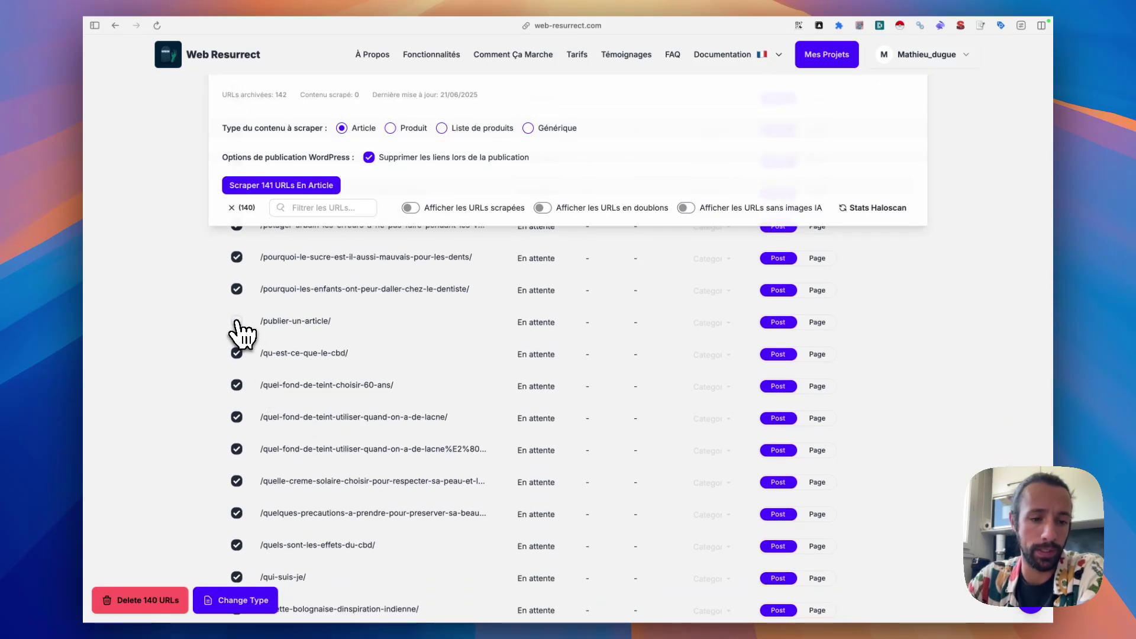
scroll(268, 350, down, 3)
scroll(269, 379, down, 10)
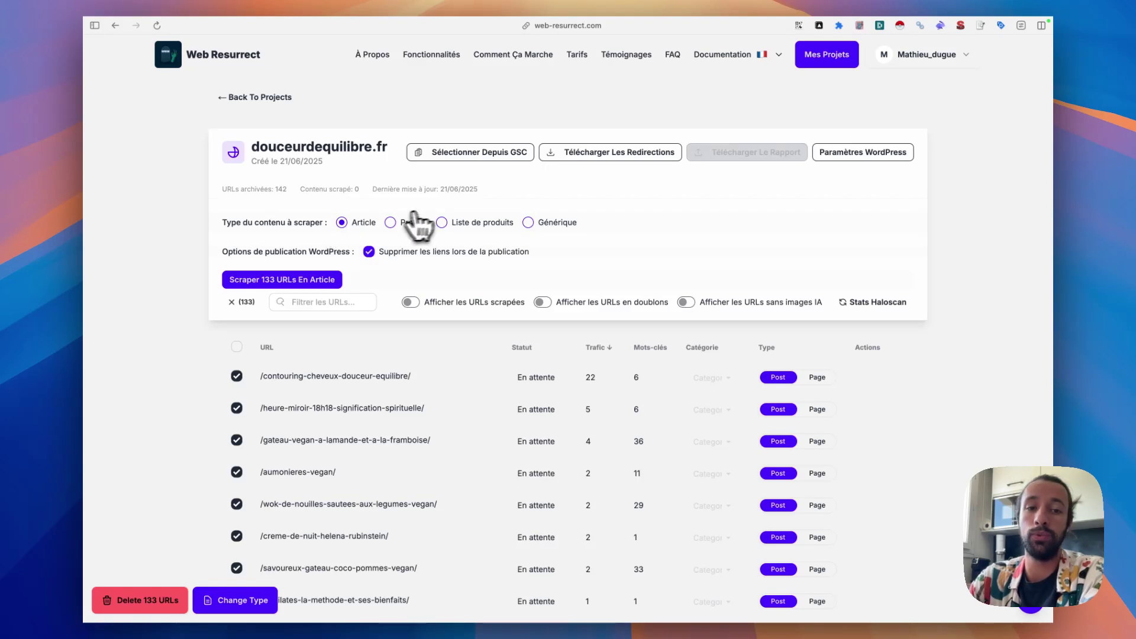
click(391, 223)
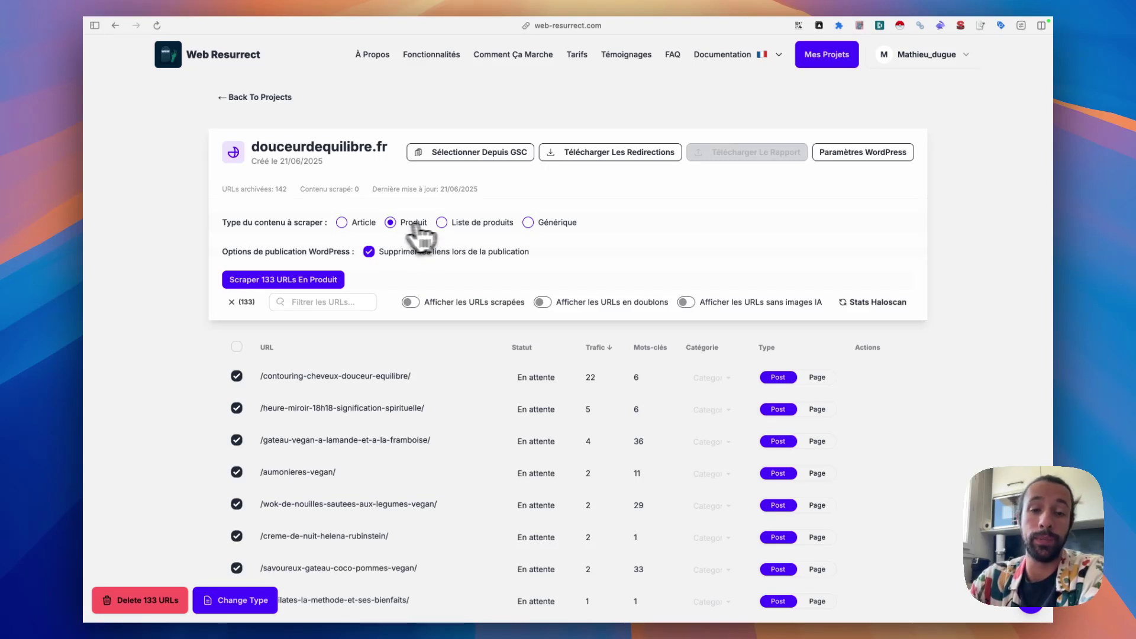
click(463, 222)
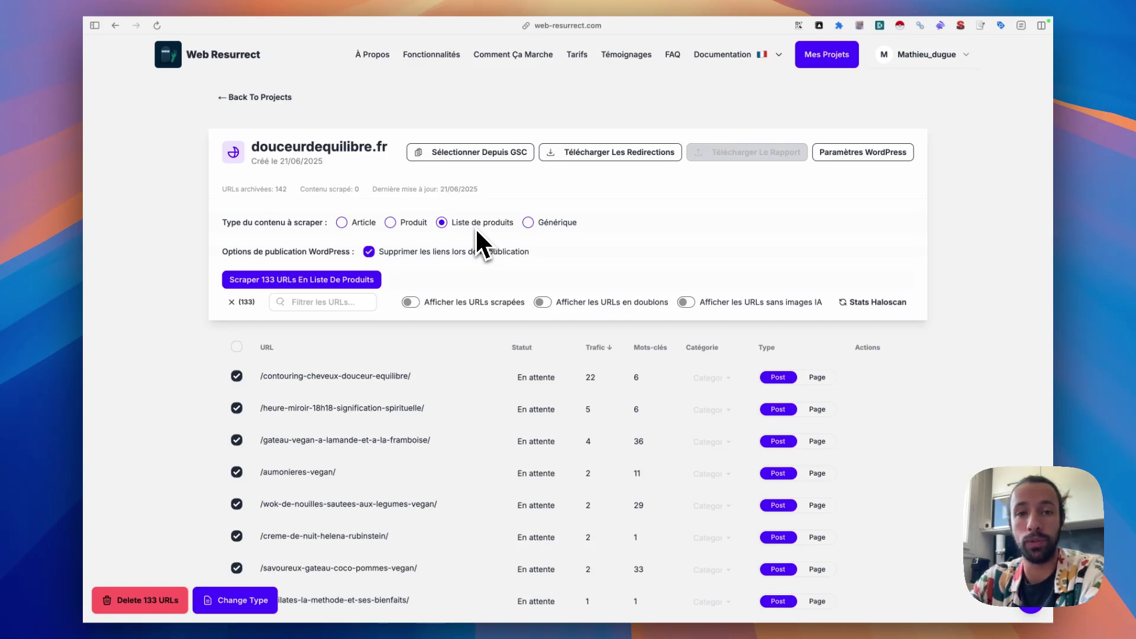
click(529, 223)
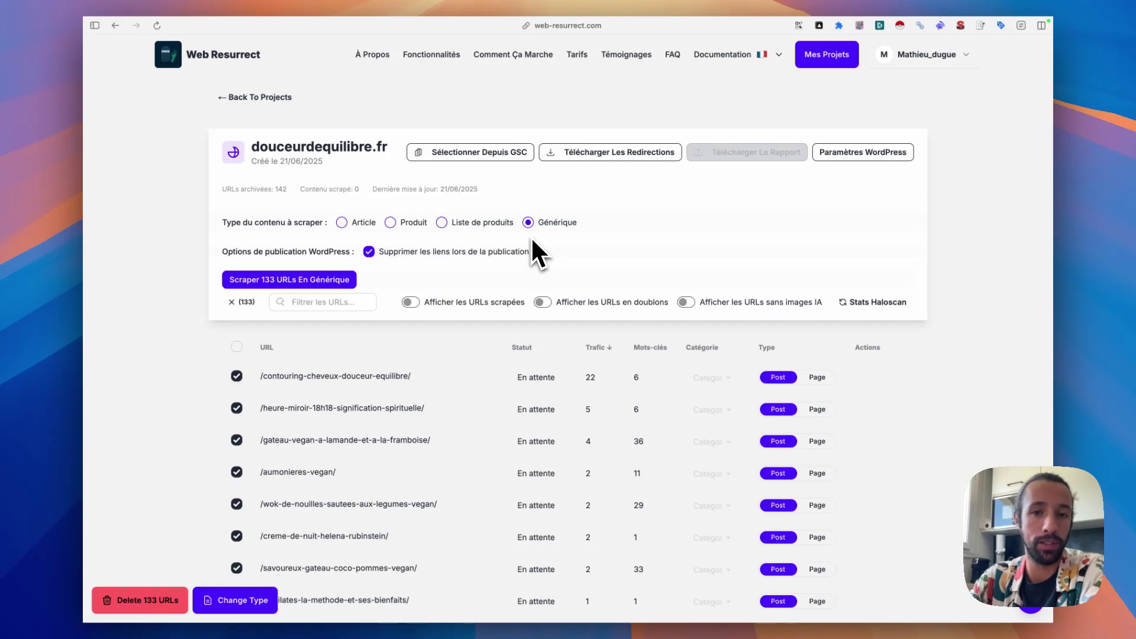
click(342, 223)
- Scrape the 133 selected URLs as articles
click(280, 283)
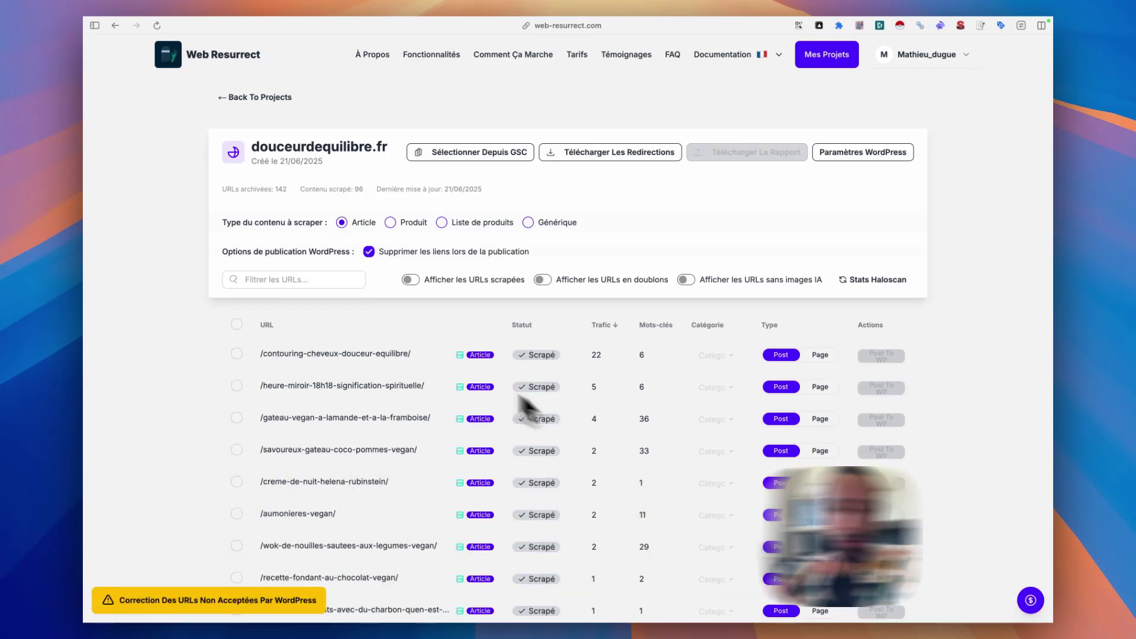
scroll(532, 402, down, 10)
scroll(559, 400, up, 15)
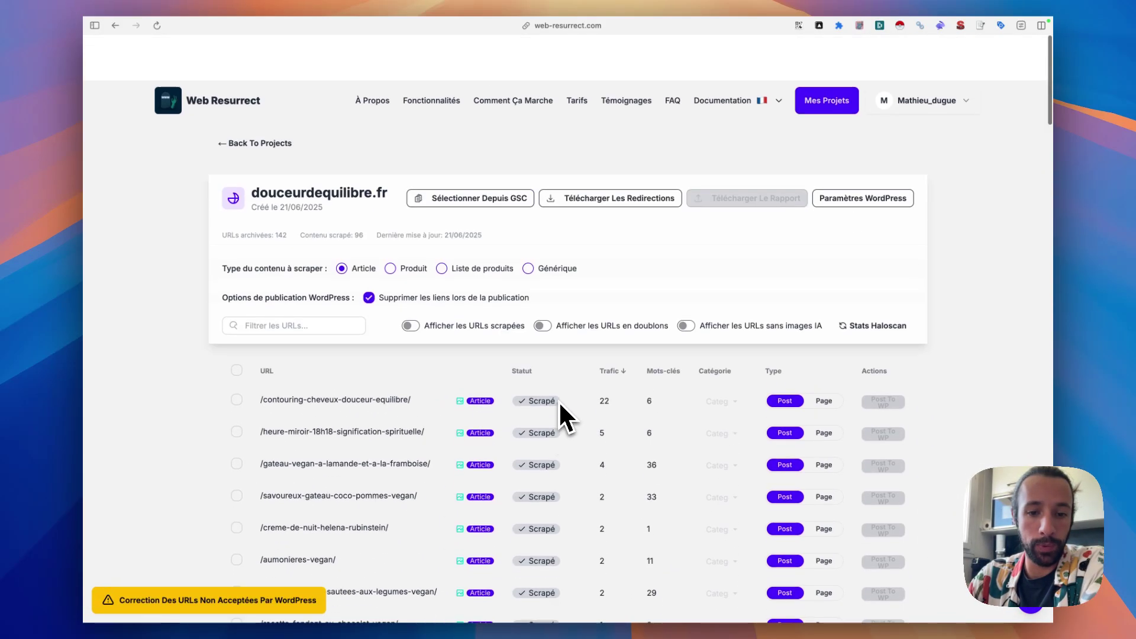
- Sort the URL list by the Statut column
click(524, 326)
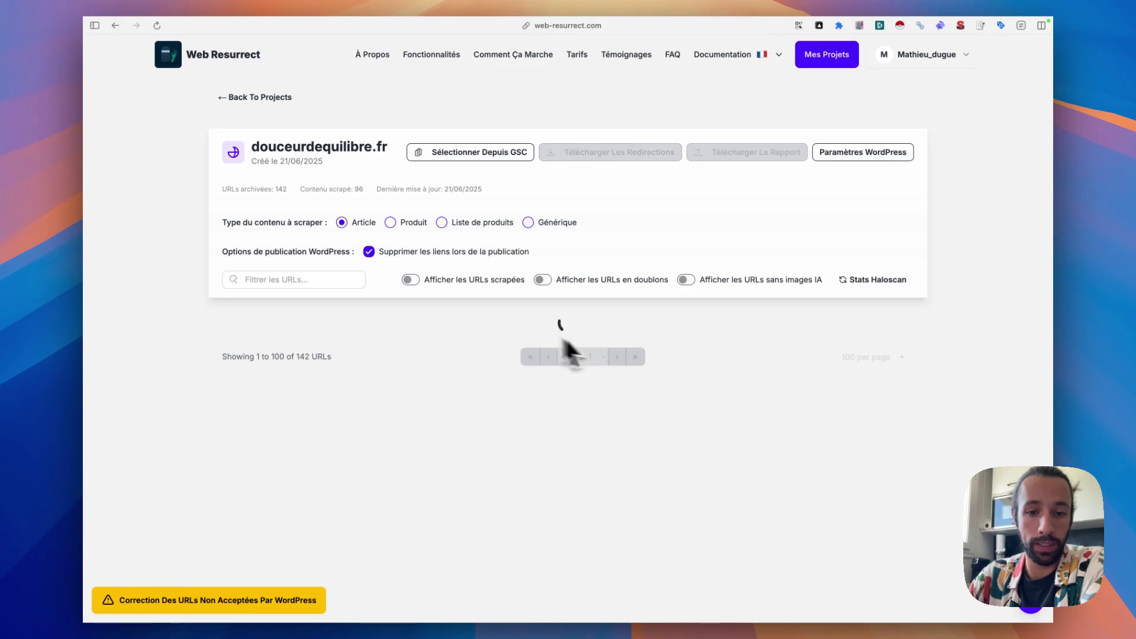
scroll(545, 352, down, 10)
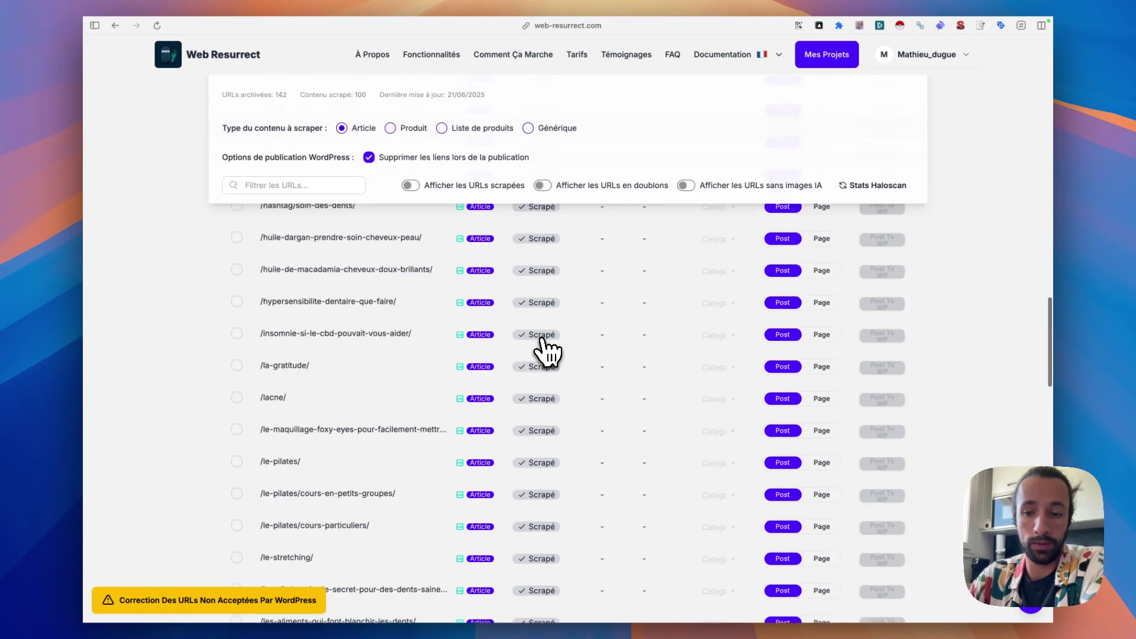
click(873, 369)
- Show 250 URLs per page so the whole list fits on one page
click(869, 381)
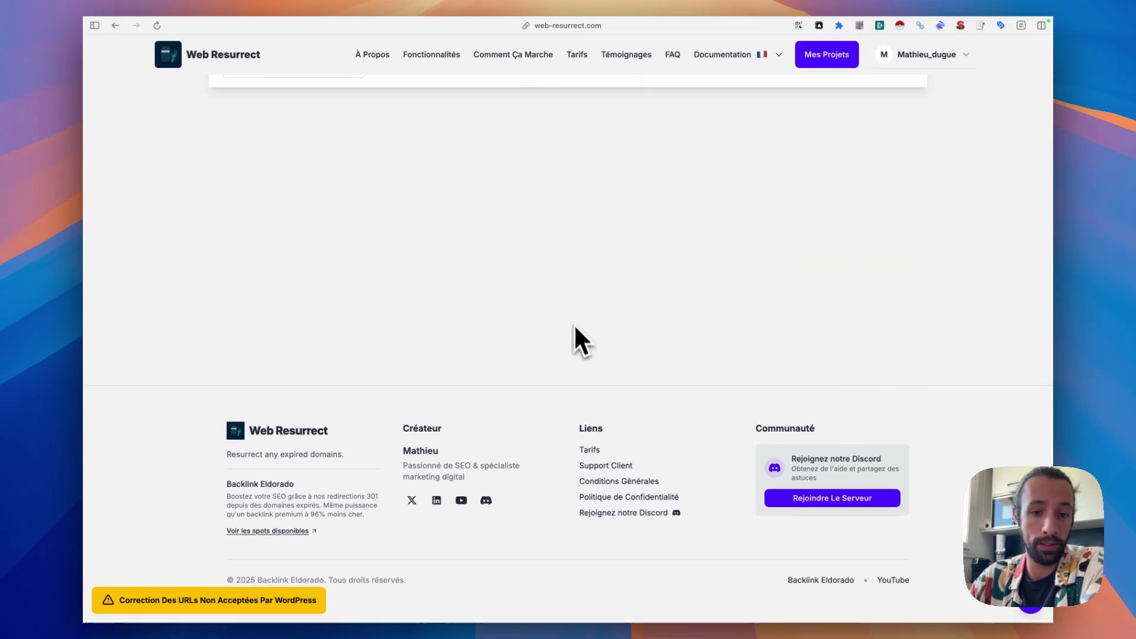
scroll(563, 269, up, 5)
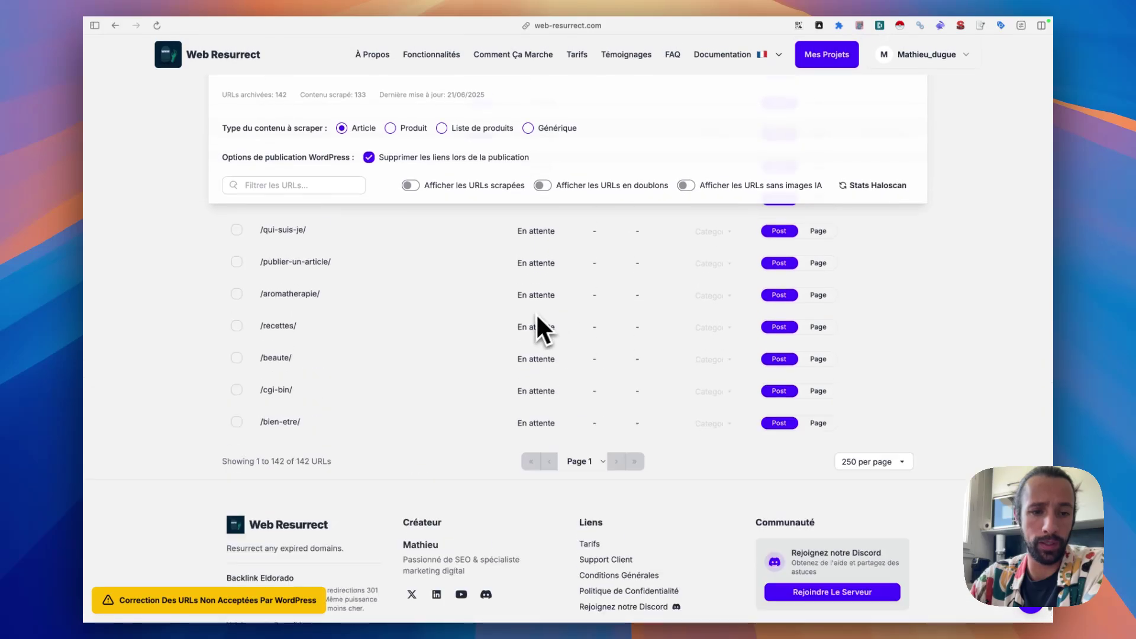
scroll(518, 495, up, 10)
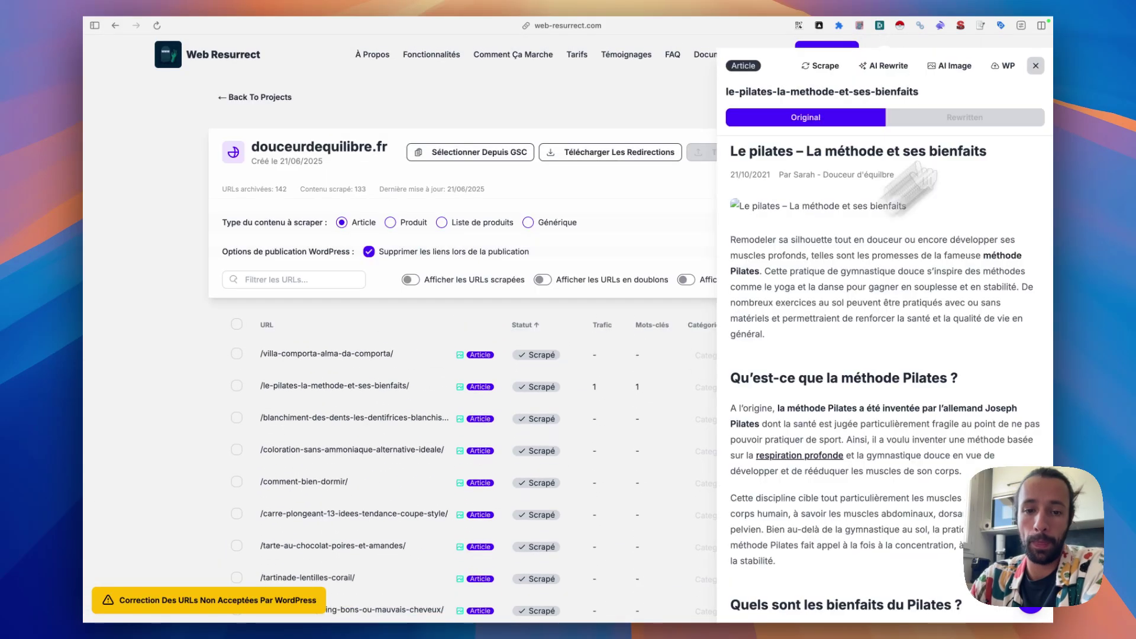
click(1037, 65)
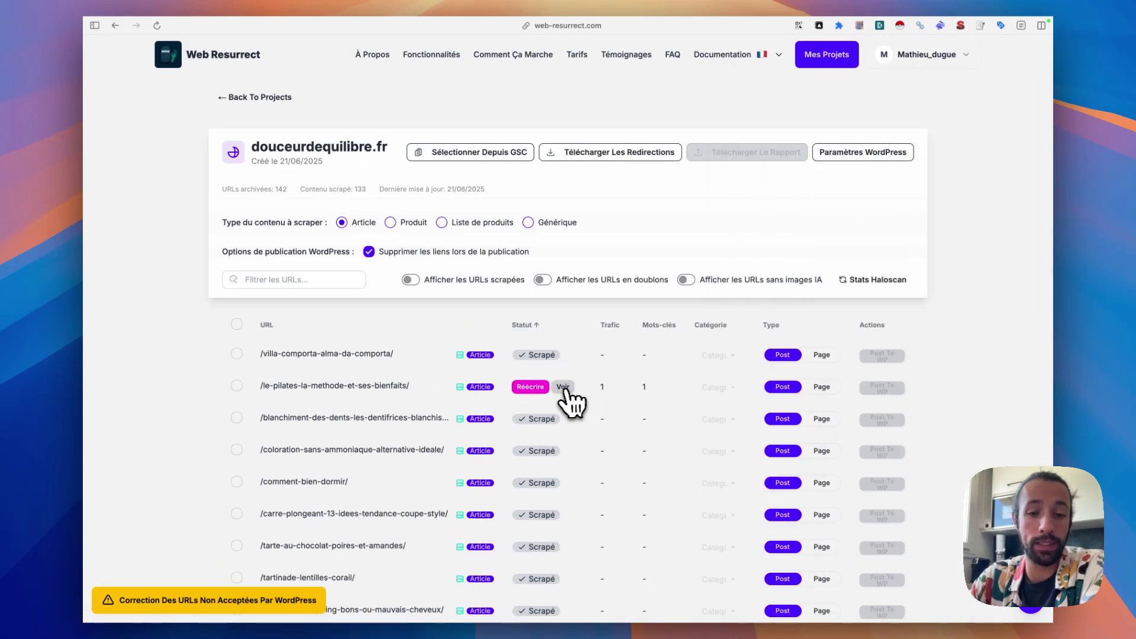
- Preview the scraped originals of the Pilates and tooth-whitening toothpaste articles
click(564, 388)
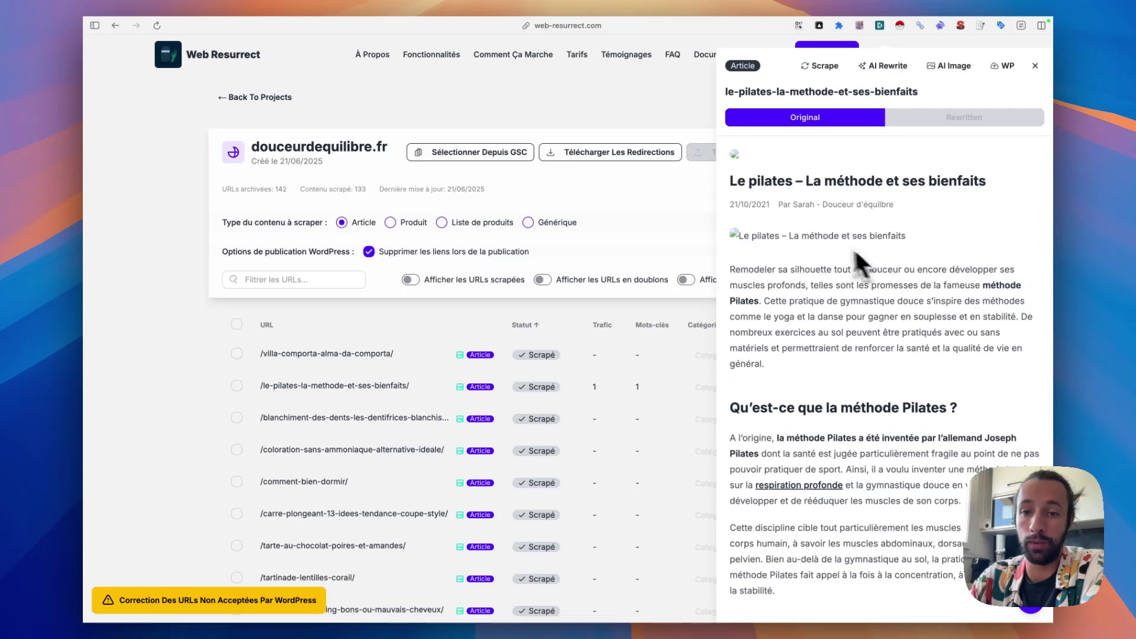
scroll(819, 251, down, 3)
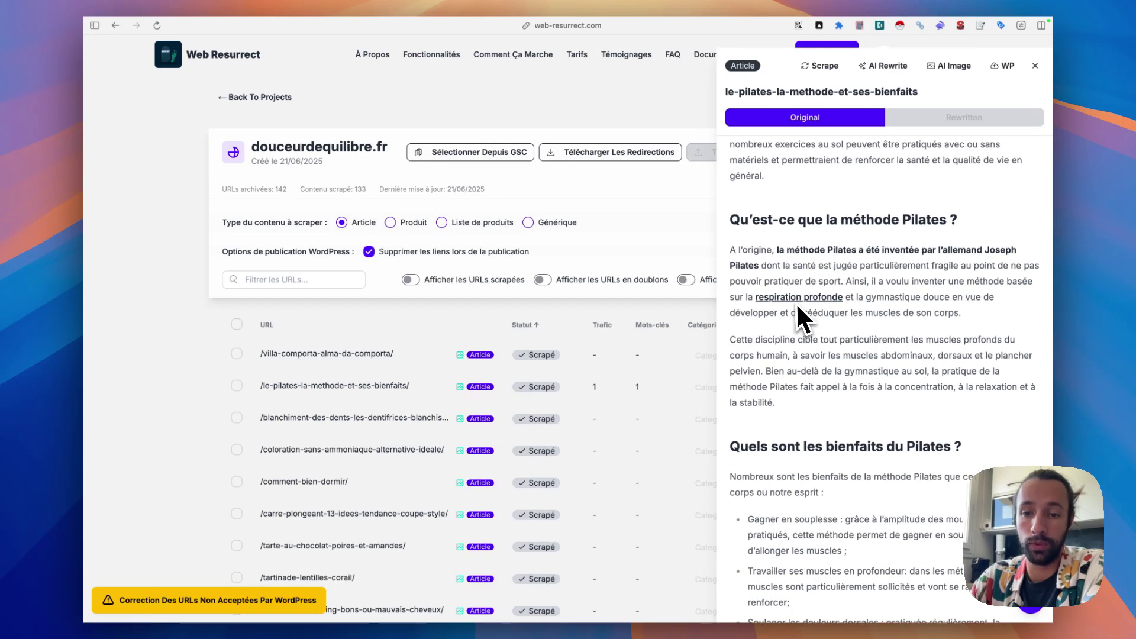
scroll(797, 297, down, 7)
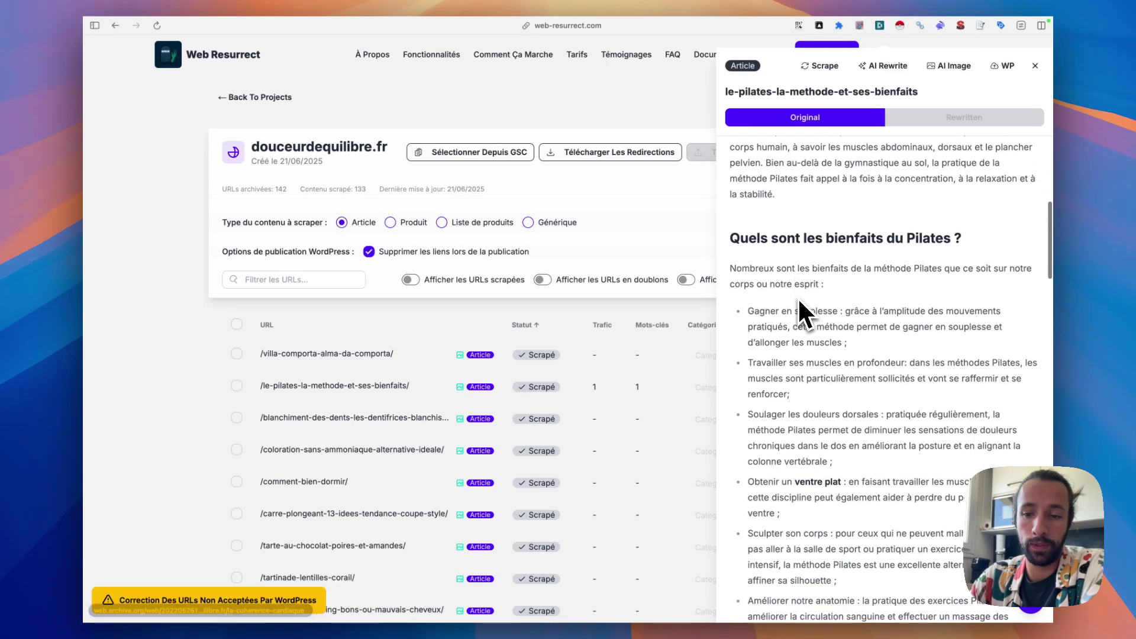
scroll(801, 311, down, 10)
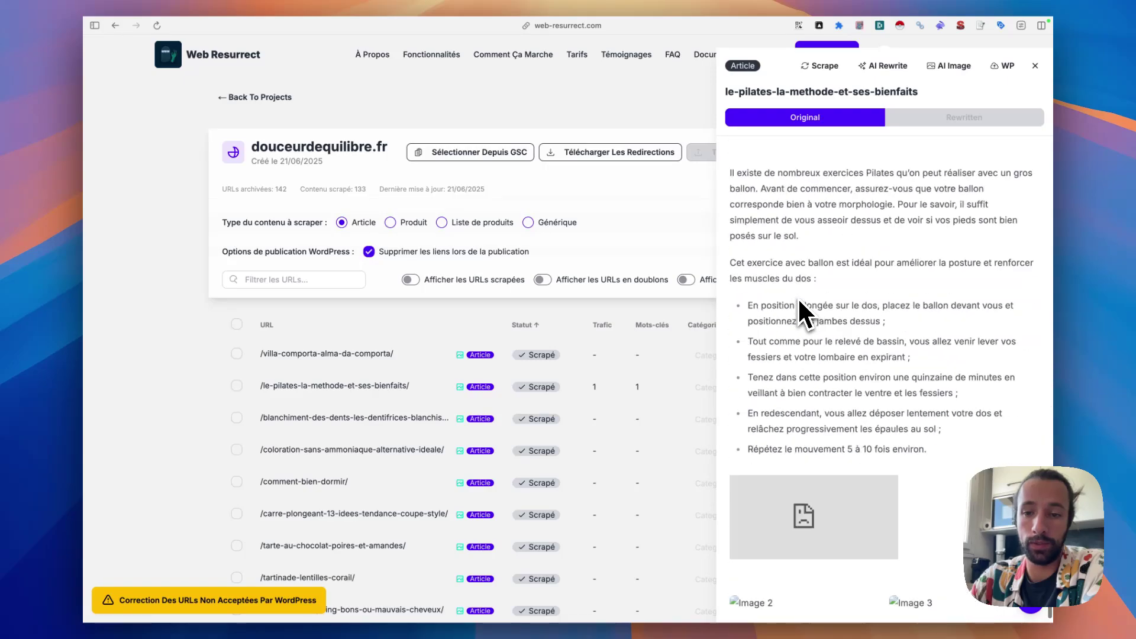
scroll(841, 357, up, 10)
click(681, 417)
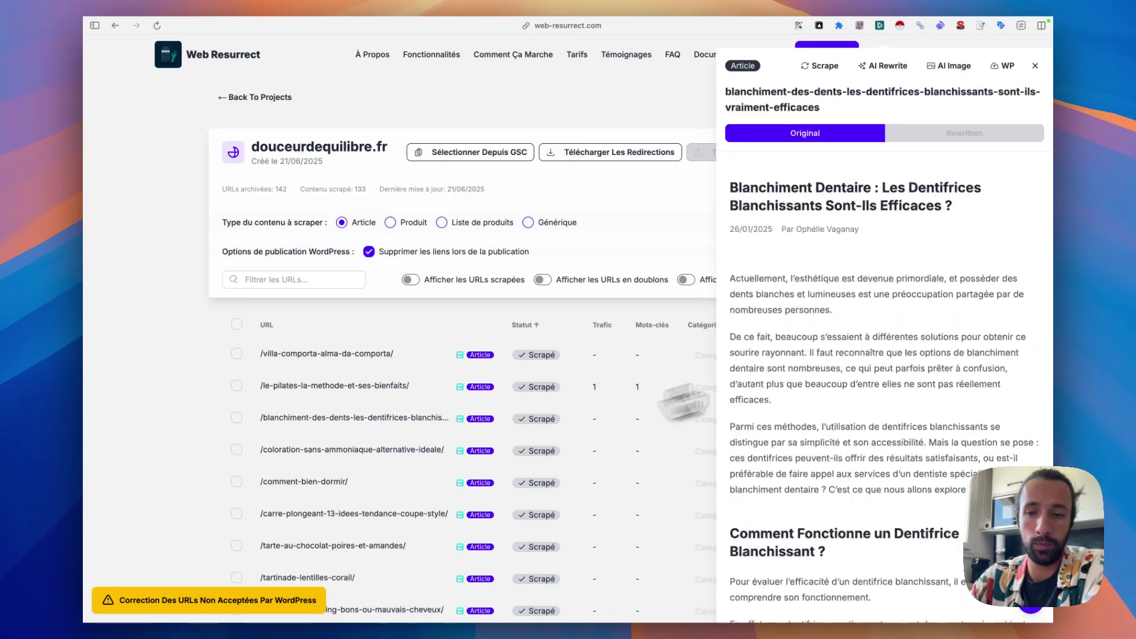
scroll(930, 290, down, 10)
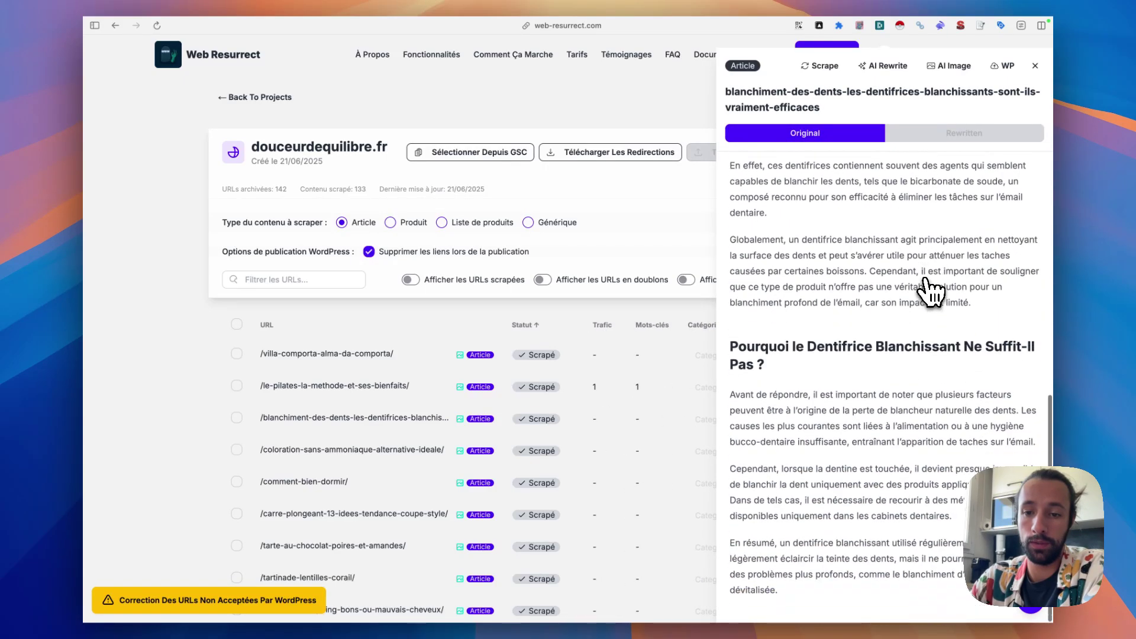
scroll(930, 290, up, 10)
- Close the preview, check the empty WordPress settings, and switch to the WordPress dashboard
click(1035, 65)
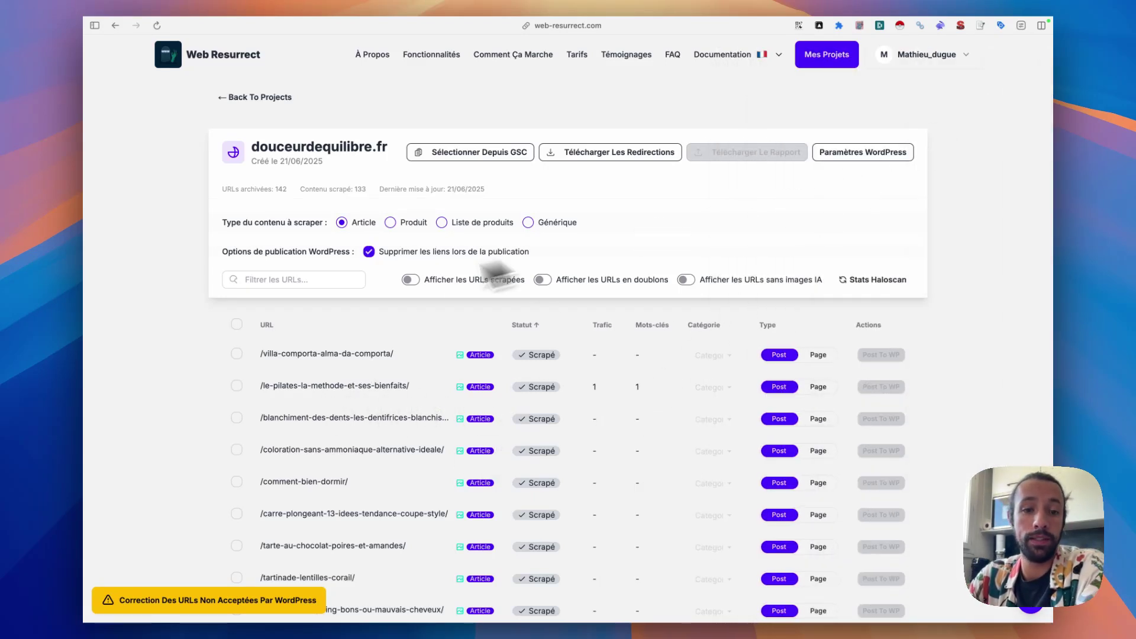
click(864, 154)
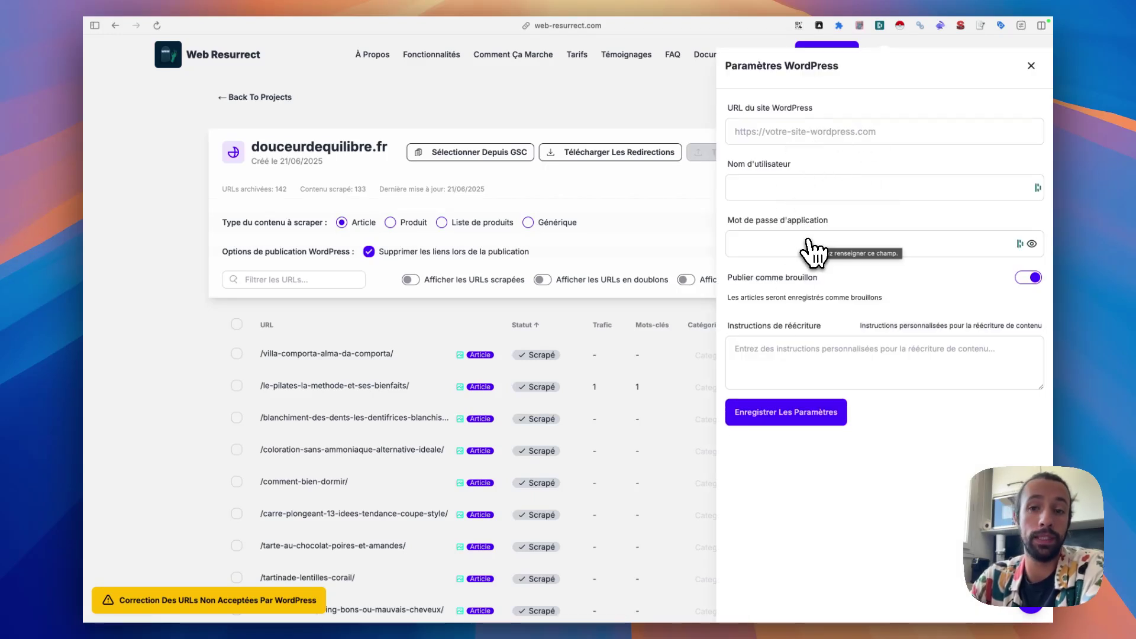
click(133, 181)
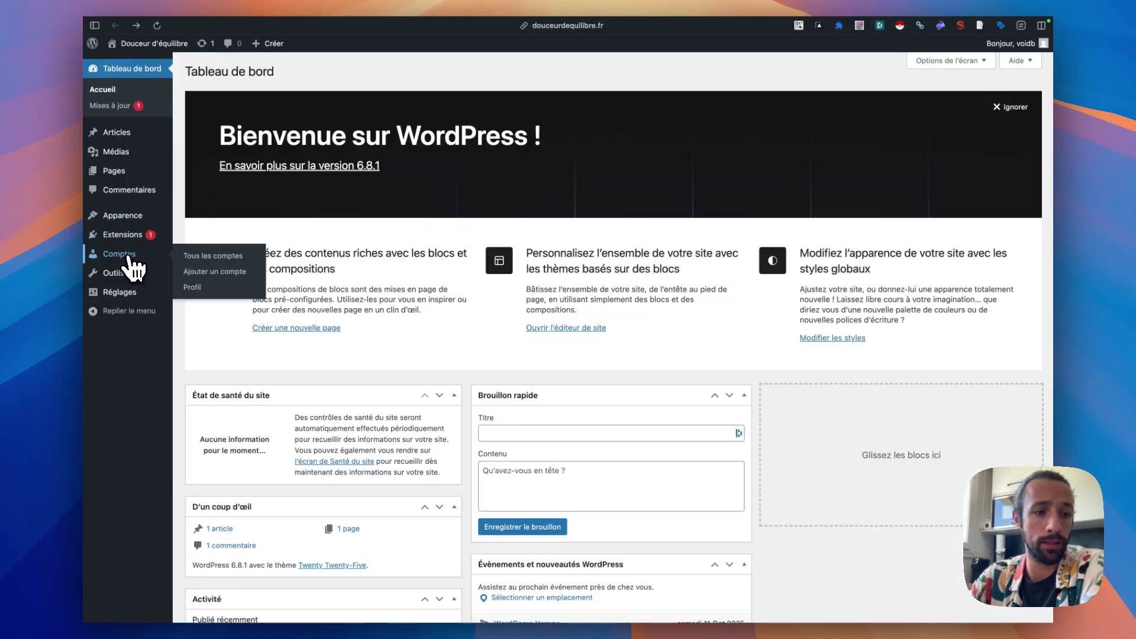
- Add an application password named 'resurrect' on the admin profile and copy its key
click(129, 256)
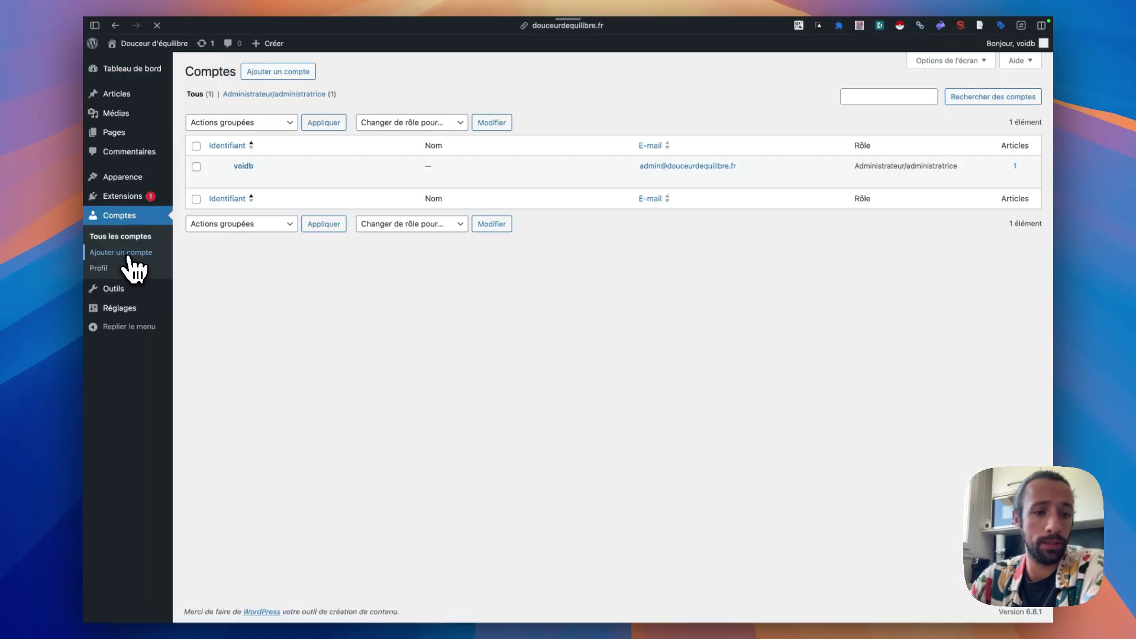
click(244, 166)
scroll(457, 266, down, 5)
scroll(477, 279, down, 3)
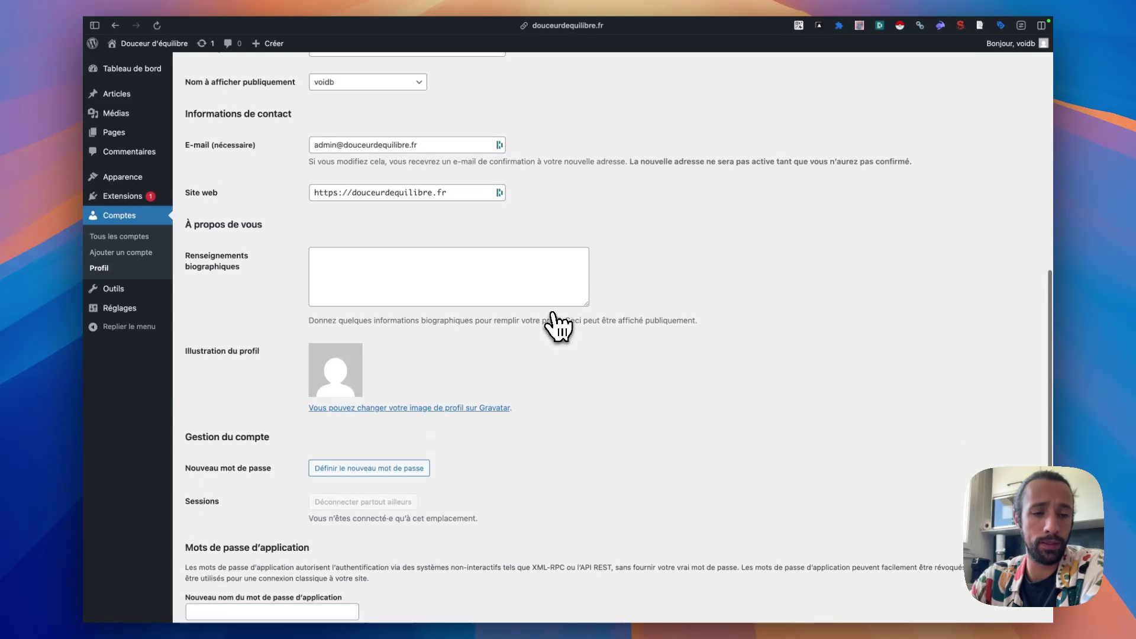
scroll(457, 245, down, 3)
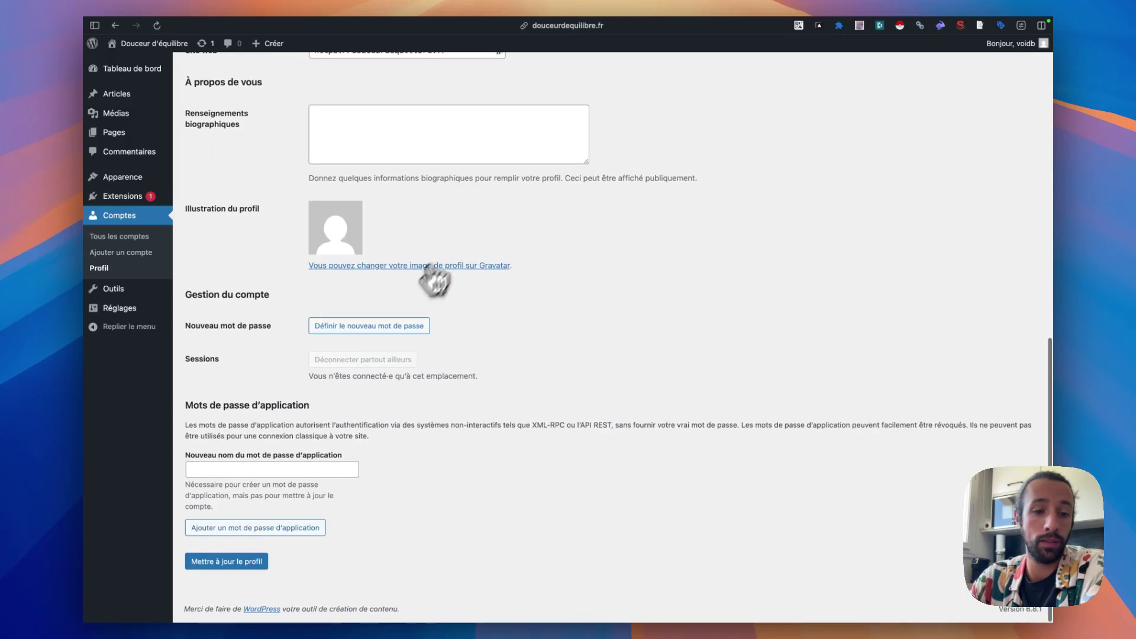
click(297, 473)
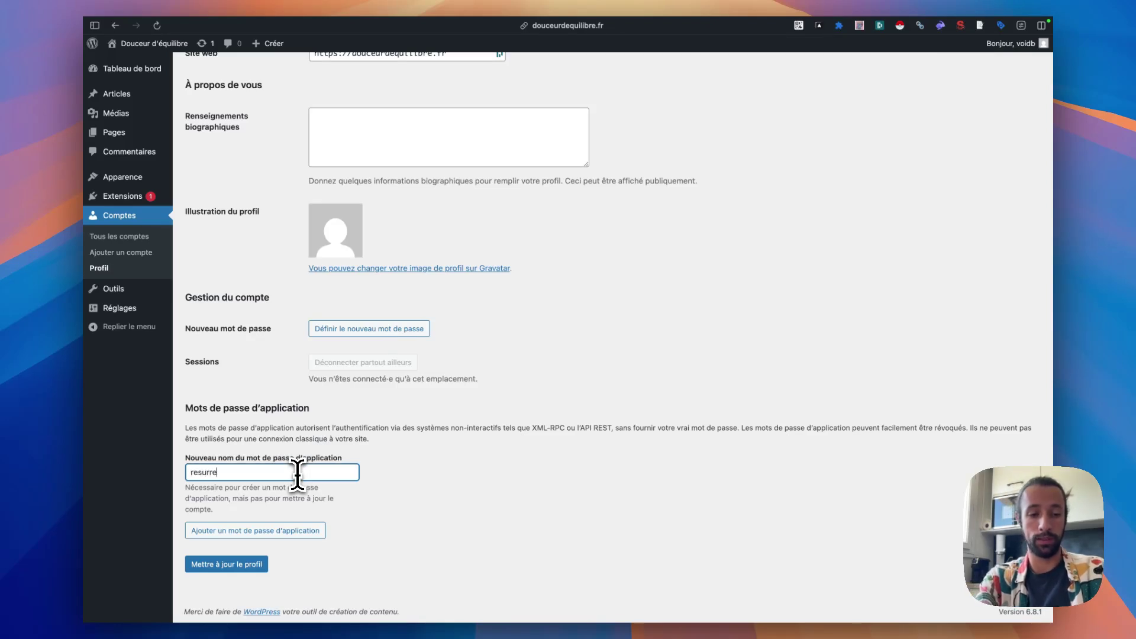
click(295, 531)
scroll(355, 509, down, 3)
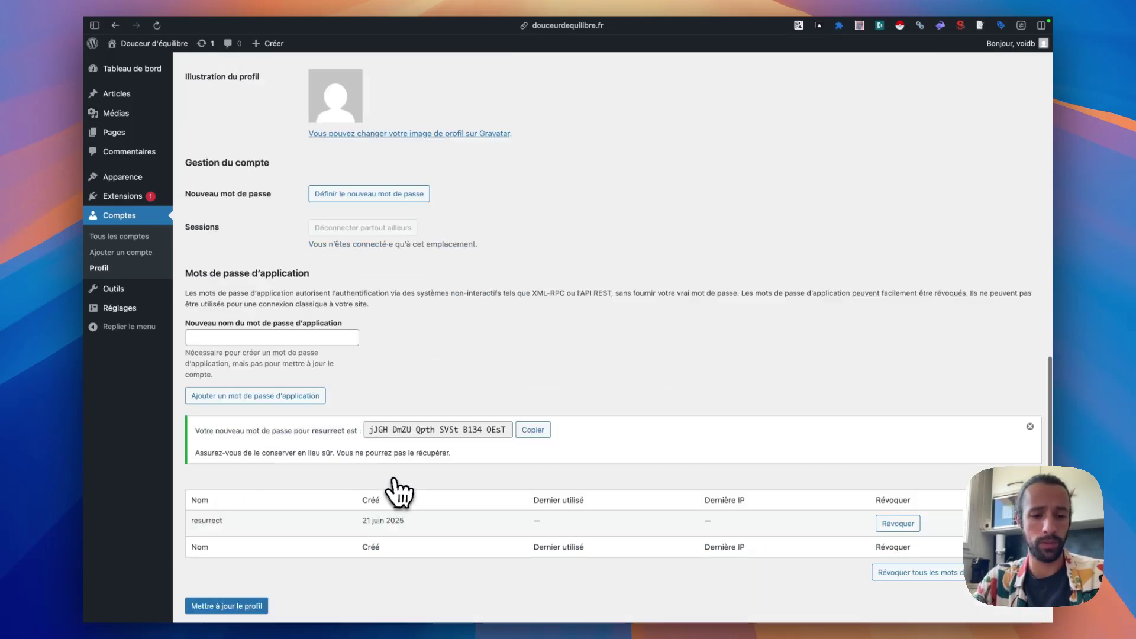
click(533, 388)
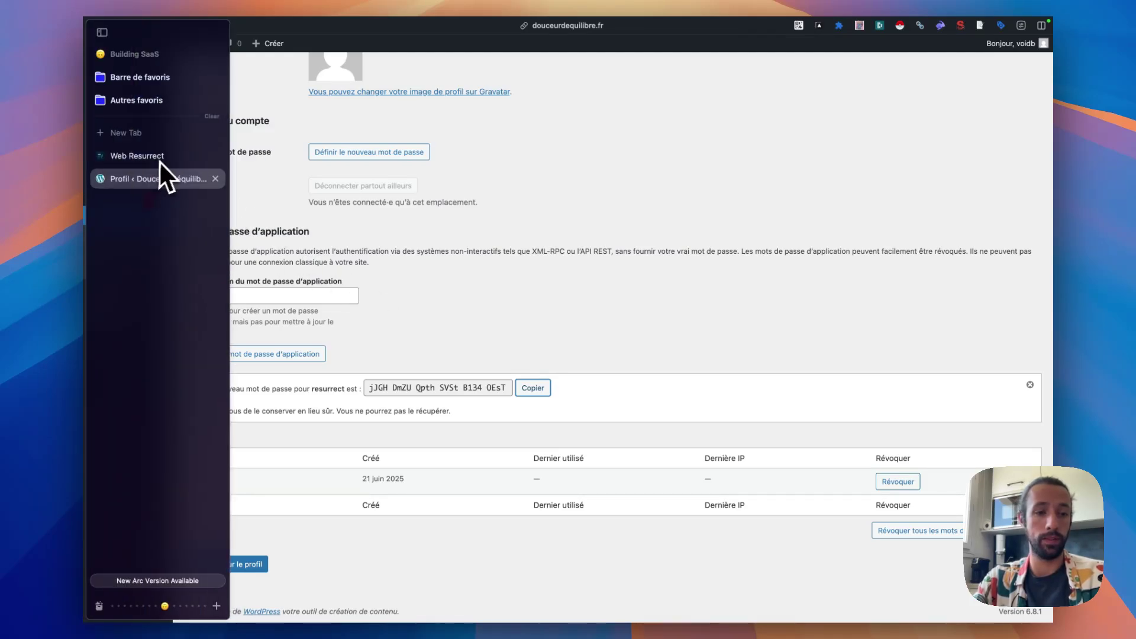
- Paste the copied application password into Web Resurrect's WordPress settings
click(172, 156)
click(808, 248)
key(cmd+v)
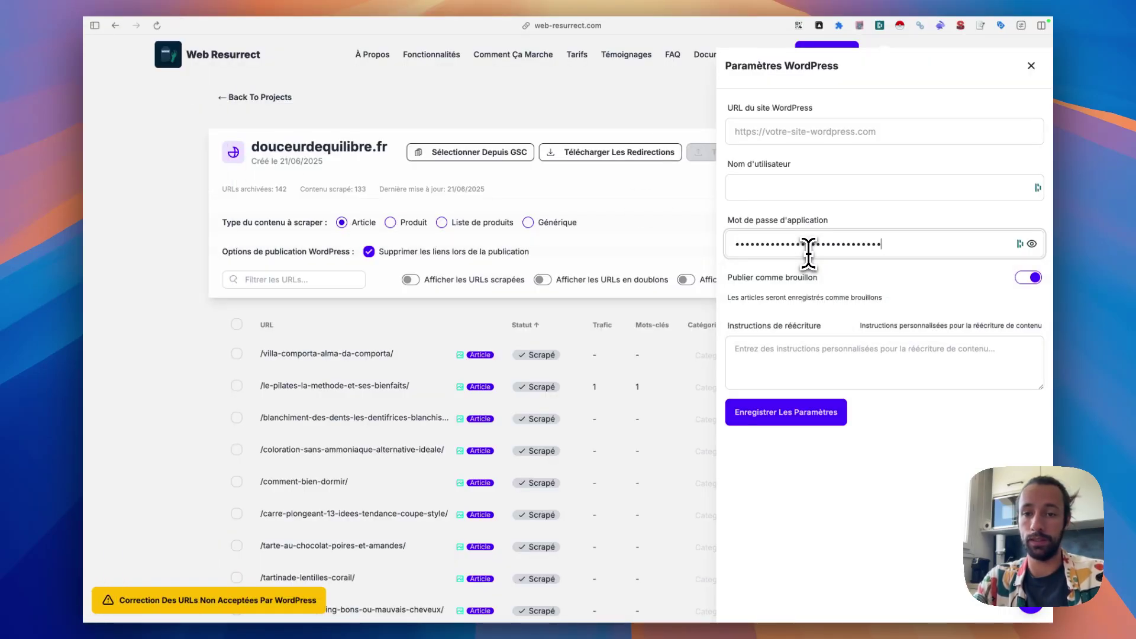
- Copy the WordPress username from the profile page into the username field
mouse_move(136, 204)
click(131, 184)
scroll(380, 225, up, 10)
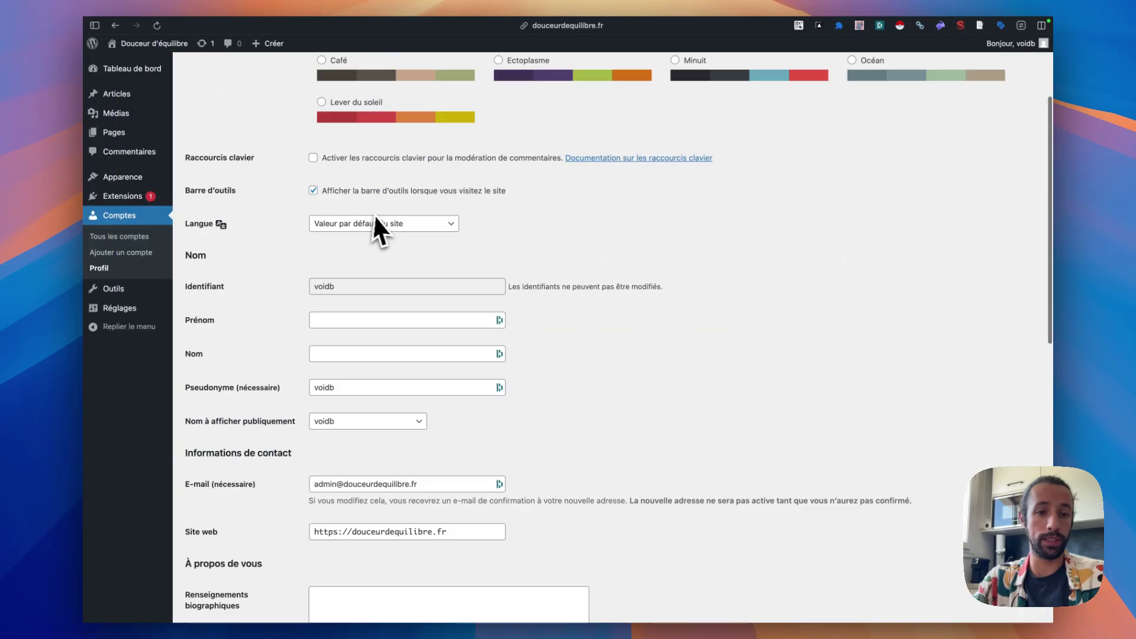
click(335, 435)
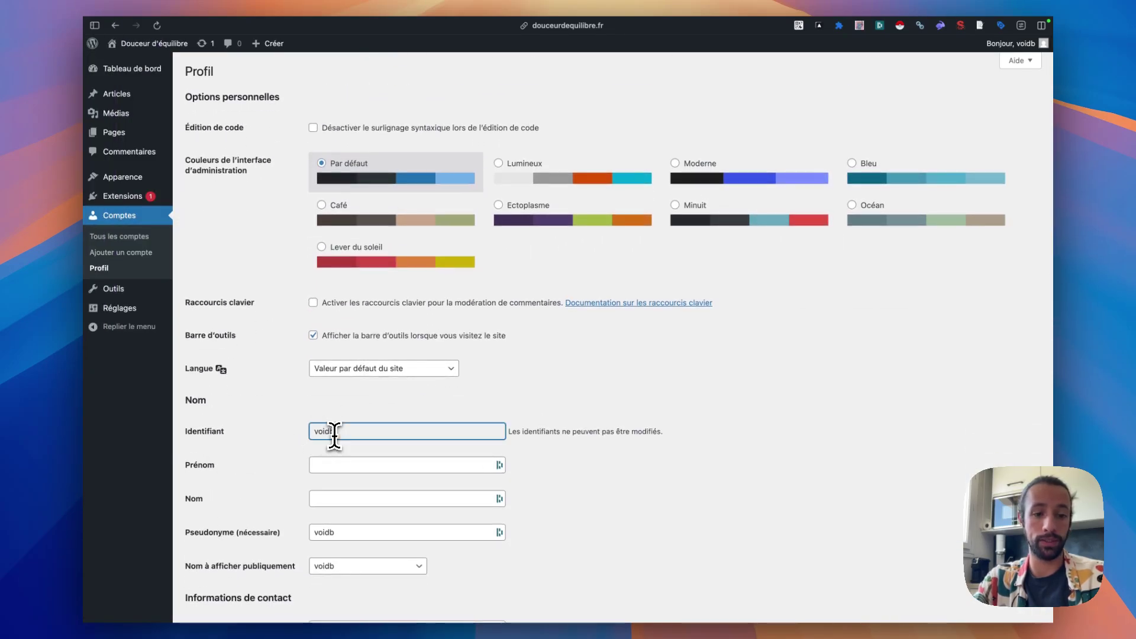
click(167, 157)
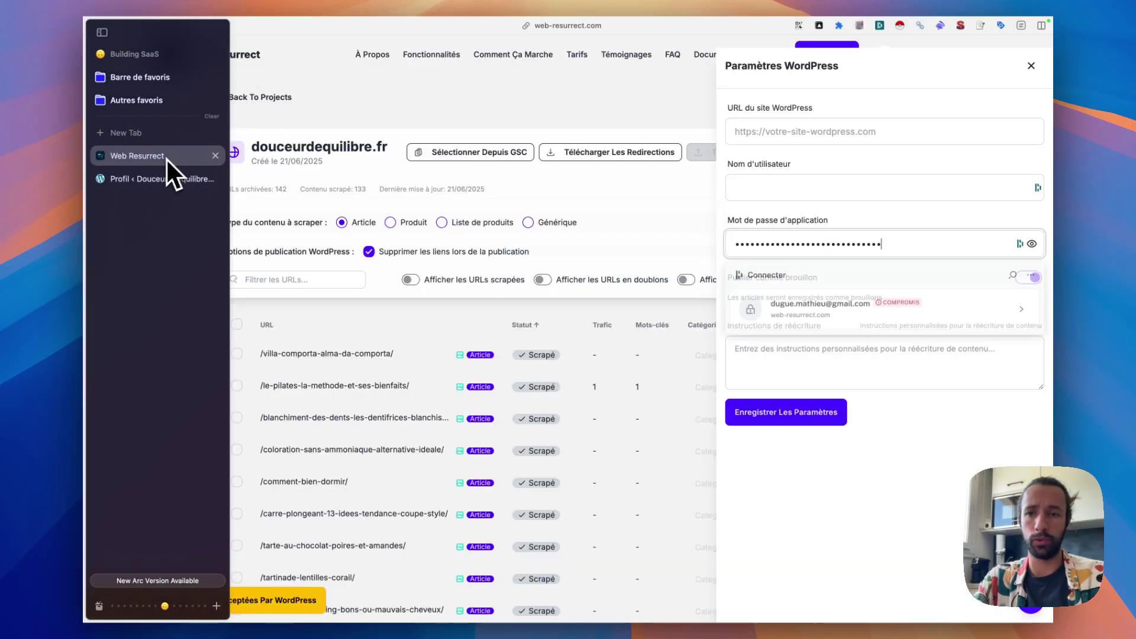
click(775, 187)
text(voidb)
- Enter the douceurdequilibre.fr site URL and turn off Publier comme brouillon
click(801, 137)
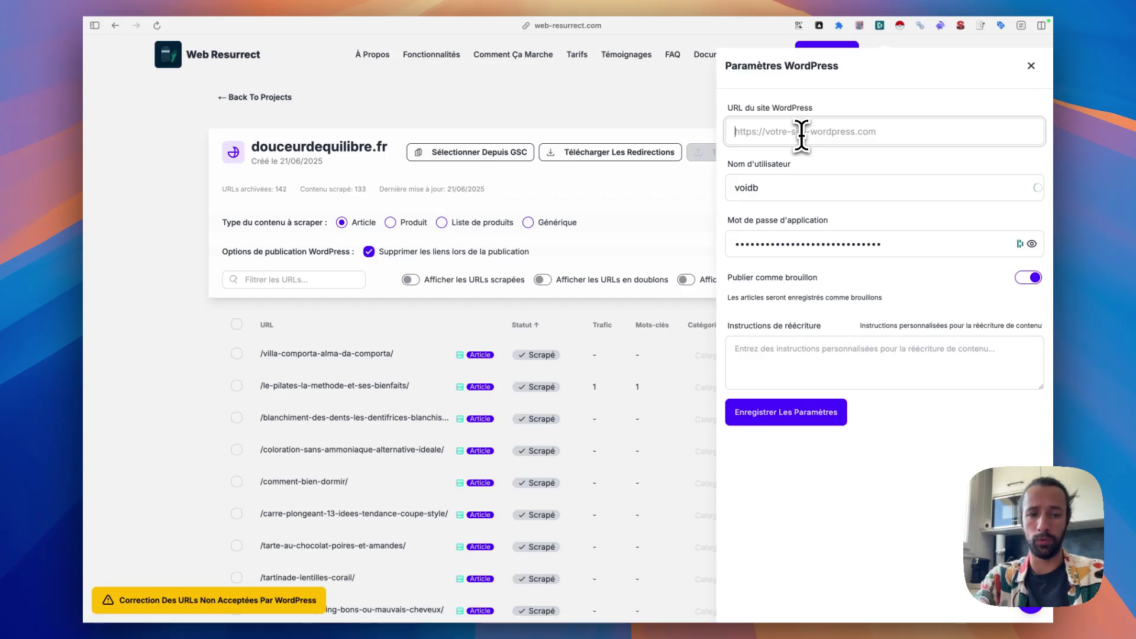
text(https://d)
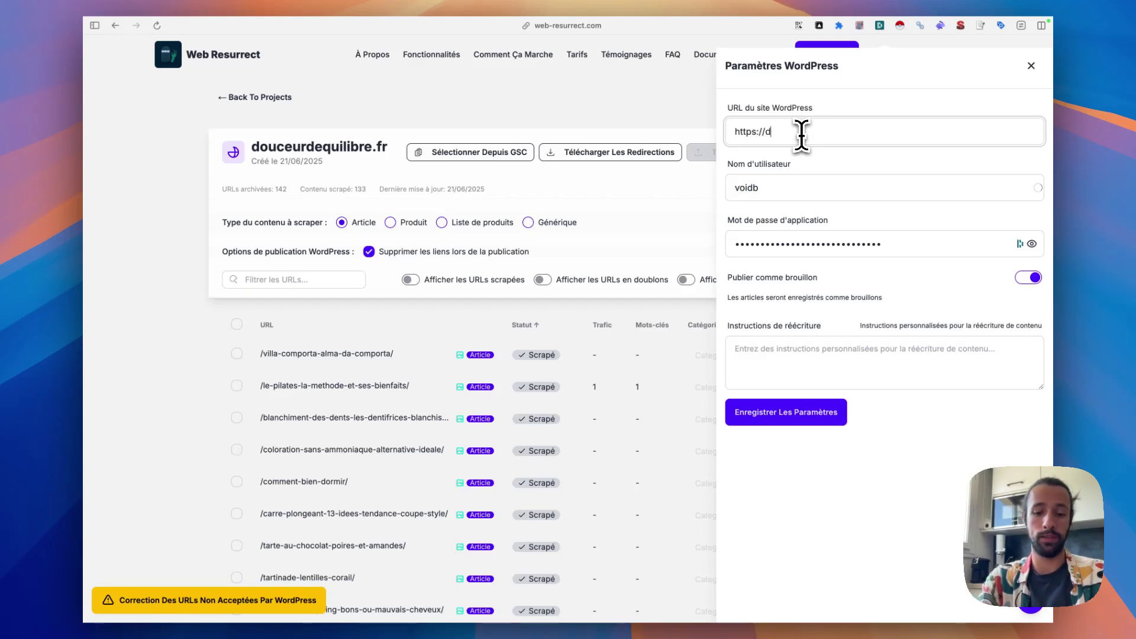
text(ouceurdequilibrefr)
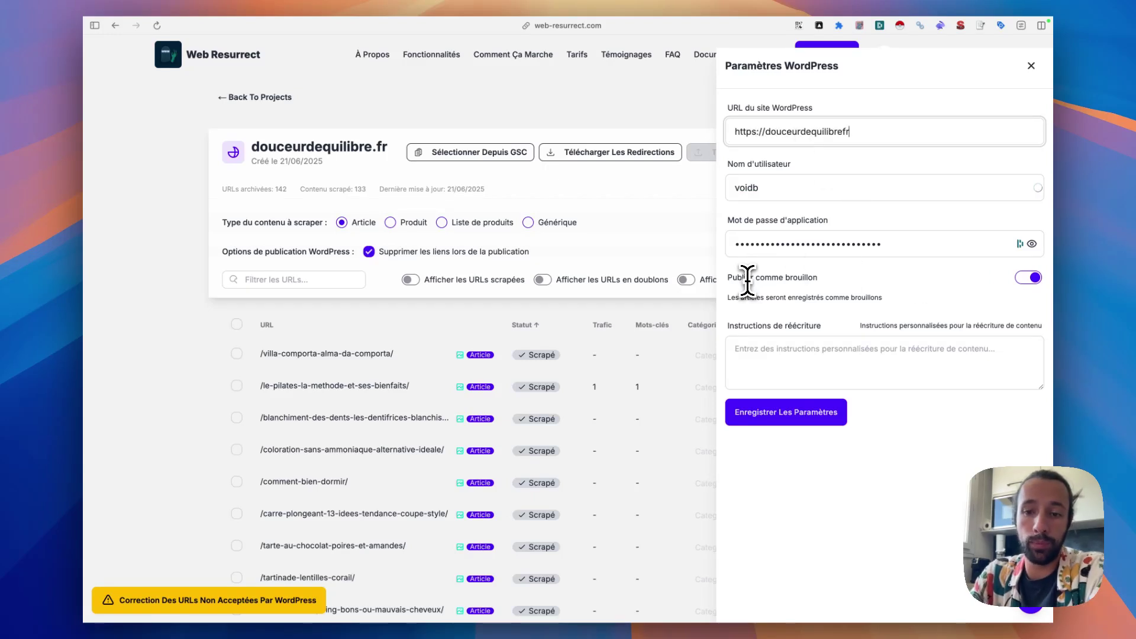
click(1028, 278)
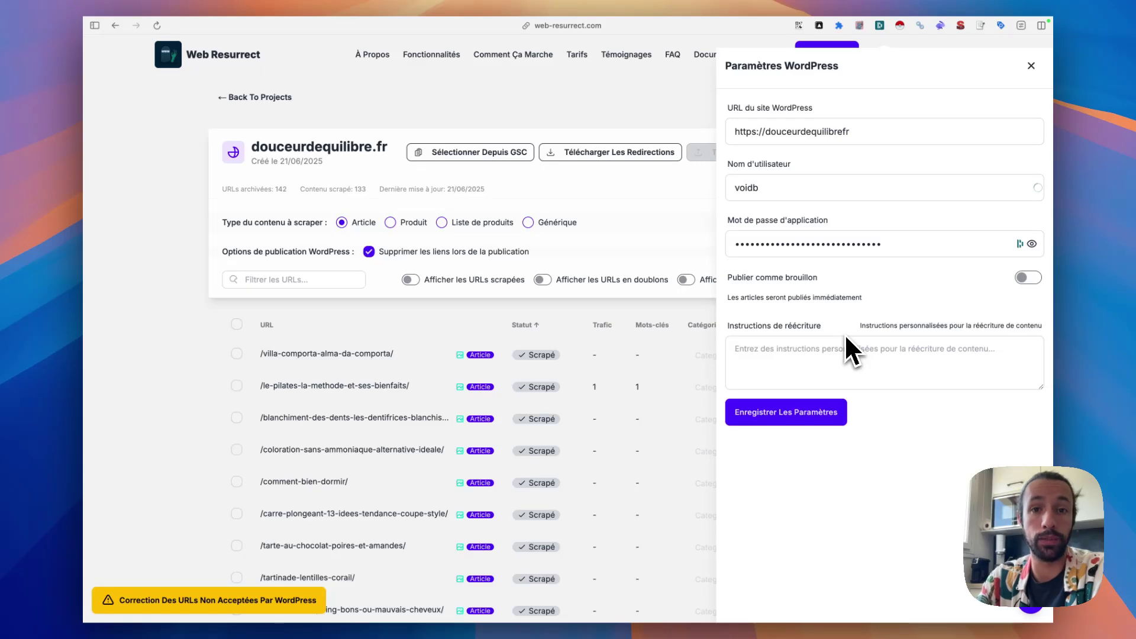
- Go to the post categories page in the WordPress admin
mouse_move(86, 237)
click(162, 184)
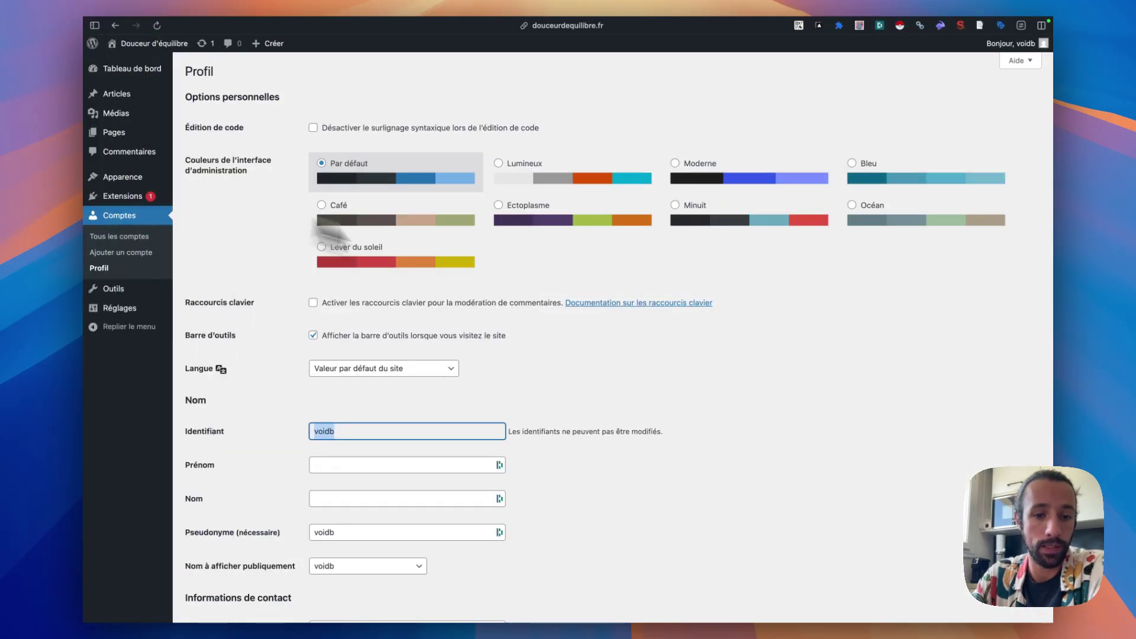
mouse_move(86, 213)
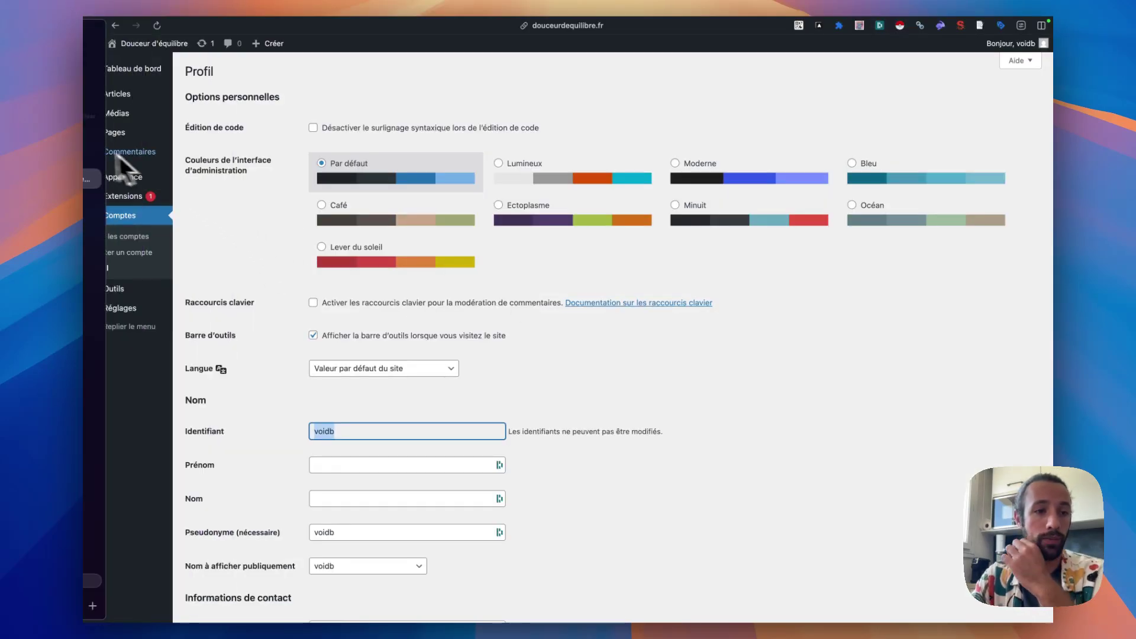
click(141, 159)
click(142, 177)
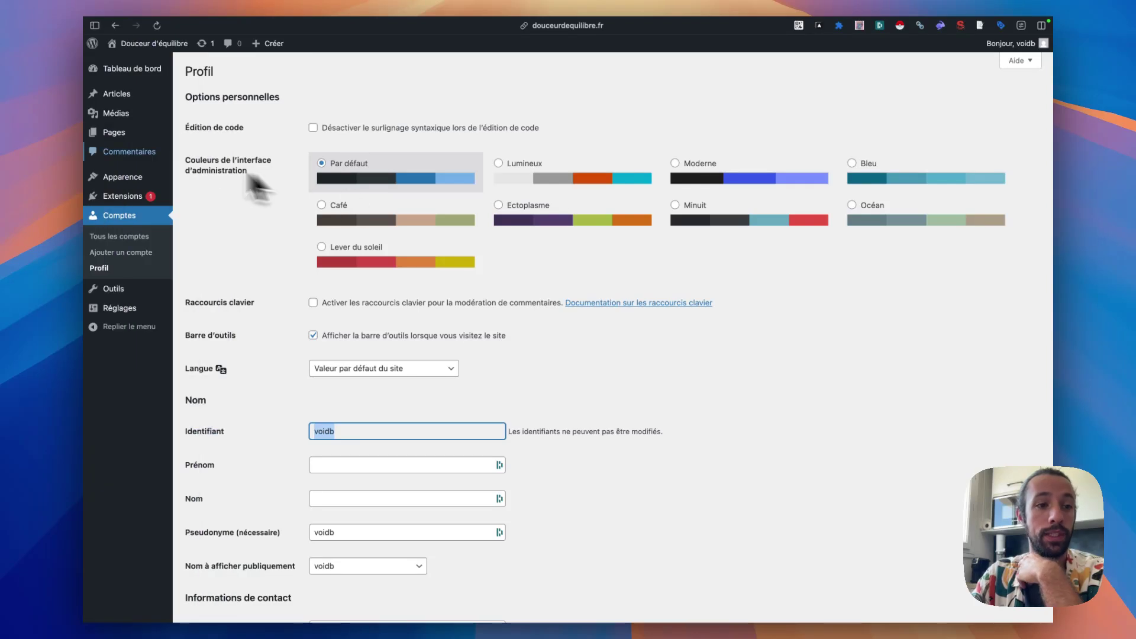
mouse_move(143, 93)
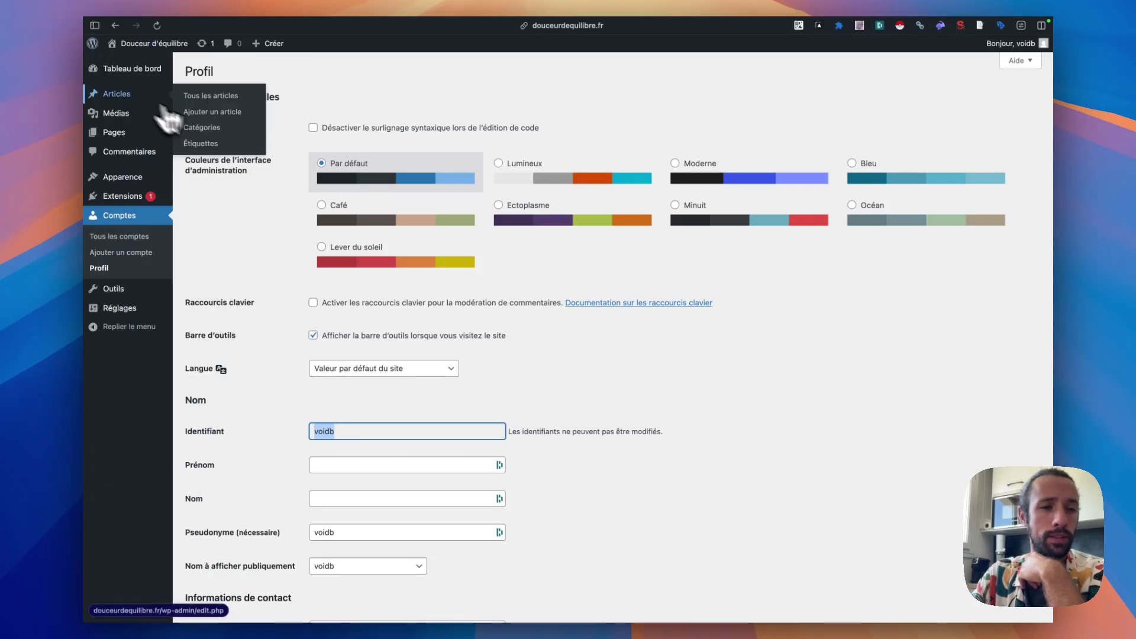
click(187, 129)
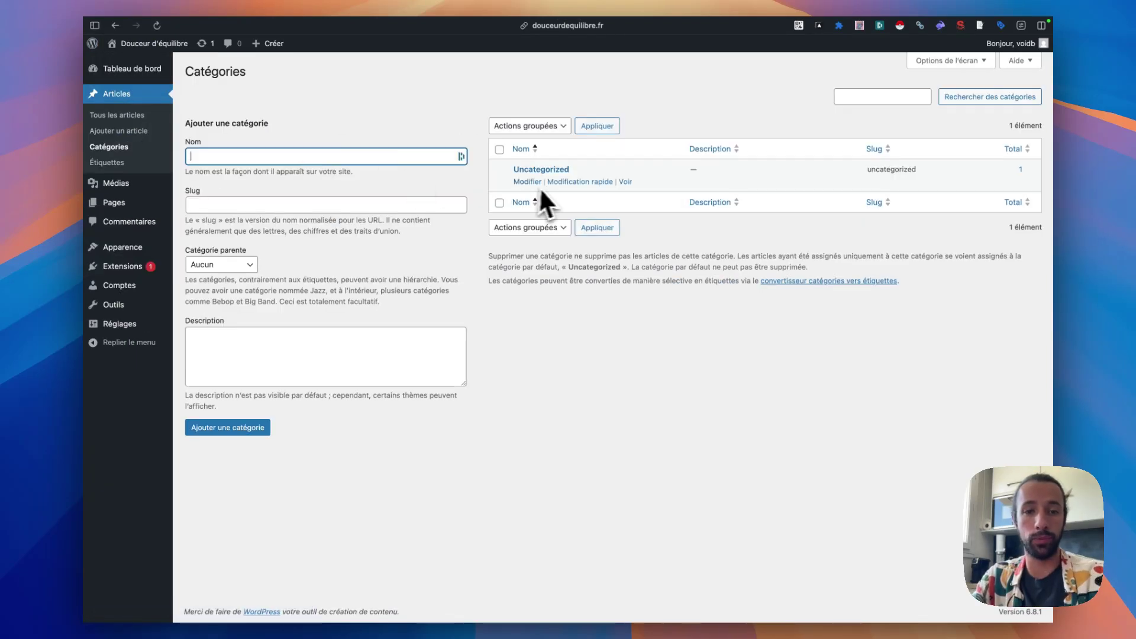
- Add the categories lifestyle, maison and santé
click(386, 155)
text(lifestyle)
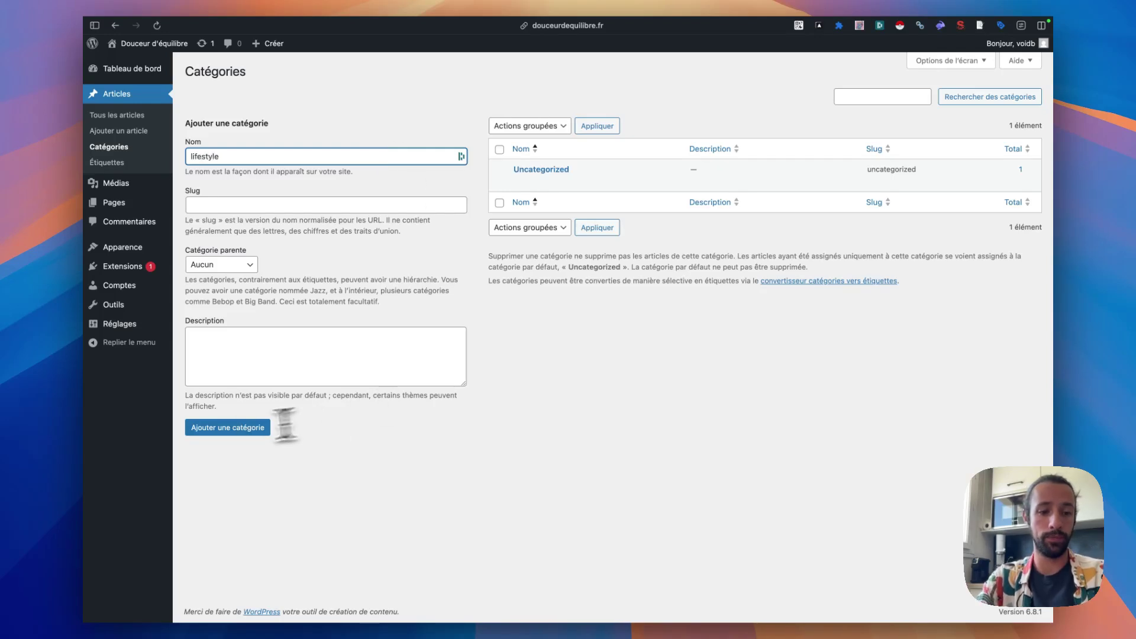
click(228, 429)
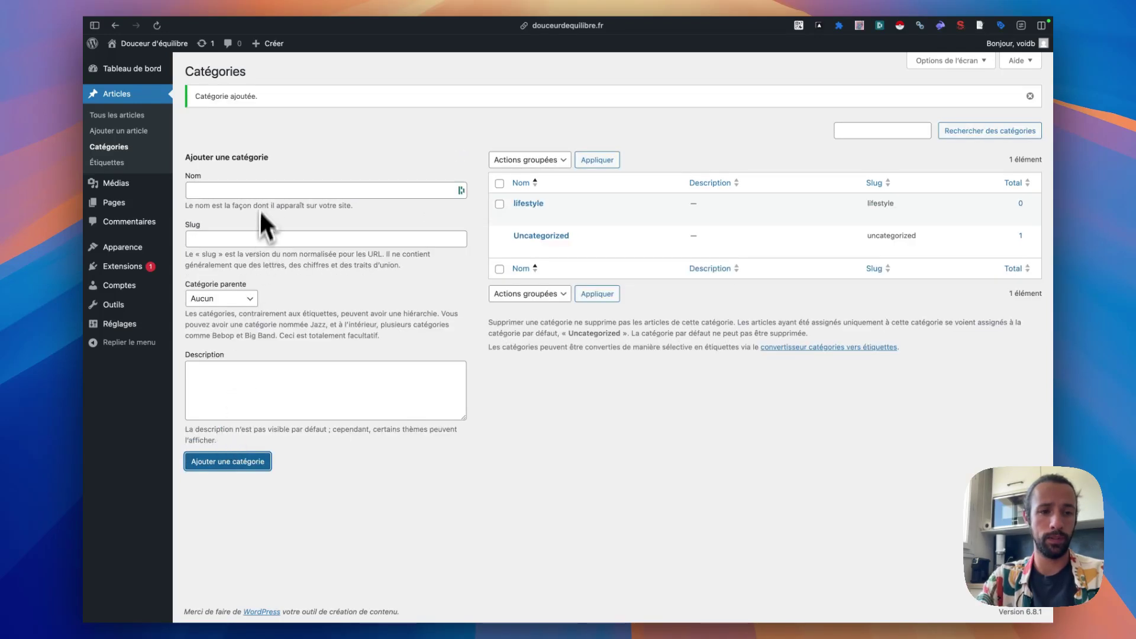
click(260, 190)
text(maison)
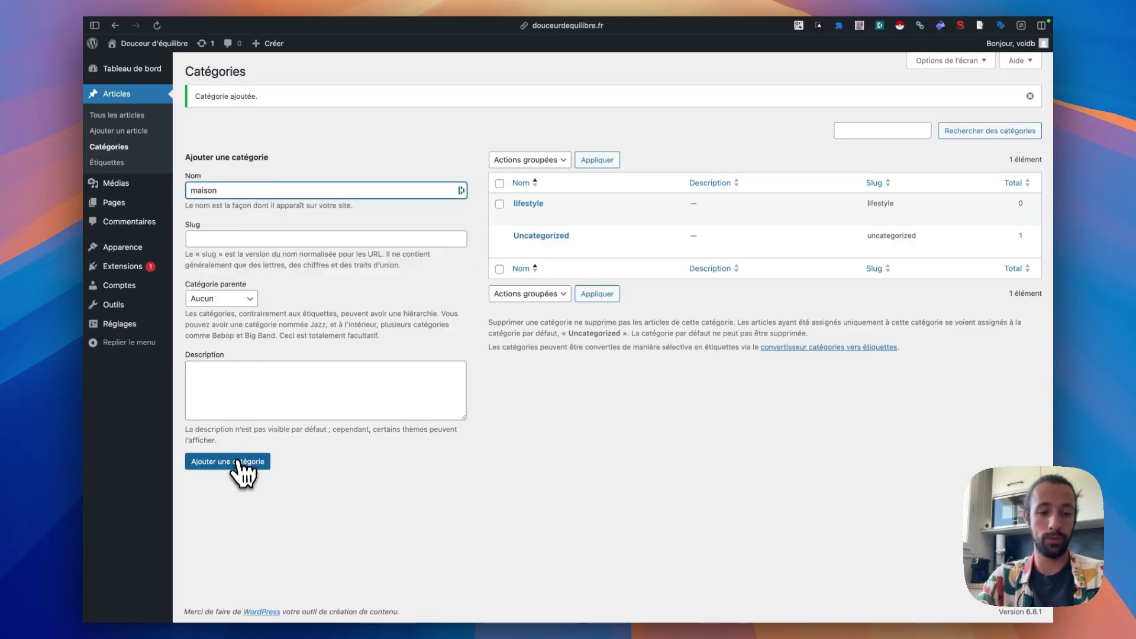
click(237, 462)
click(252, 190)
text(san)
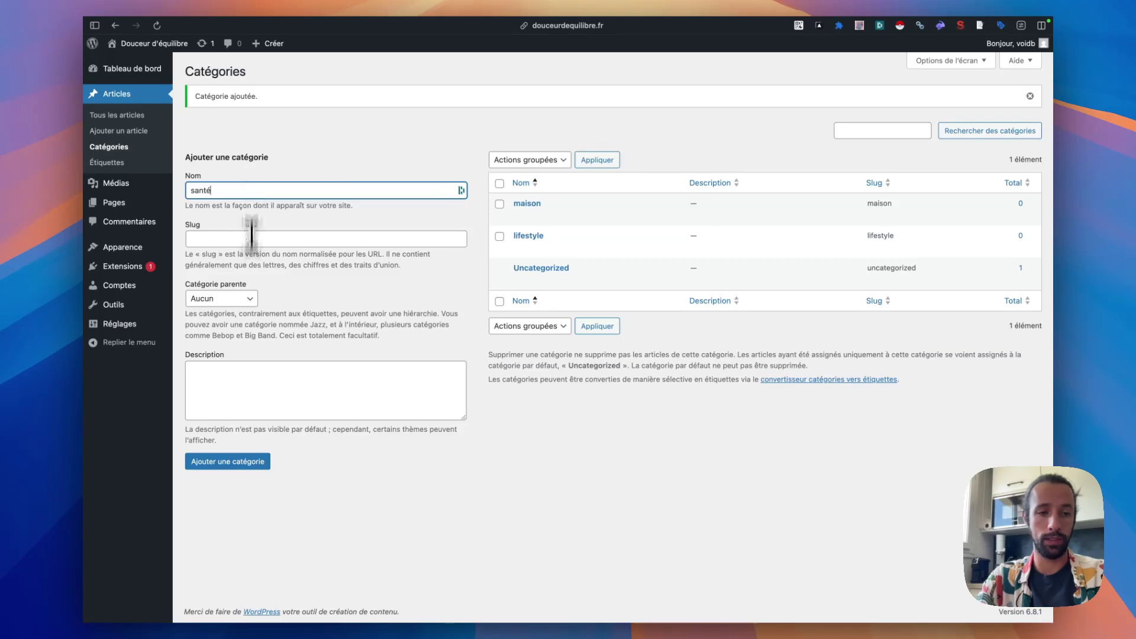
text(té)
click(236, 463)
- Add the fourth category, recette
click(245, 190)
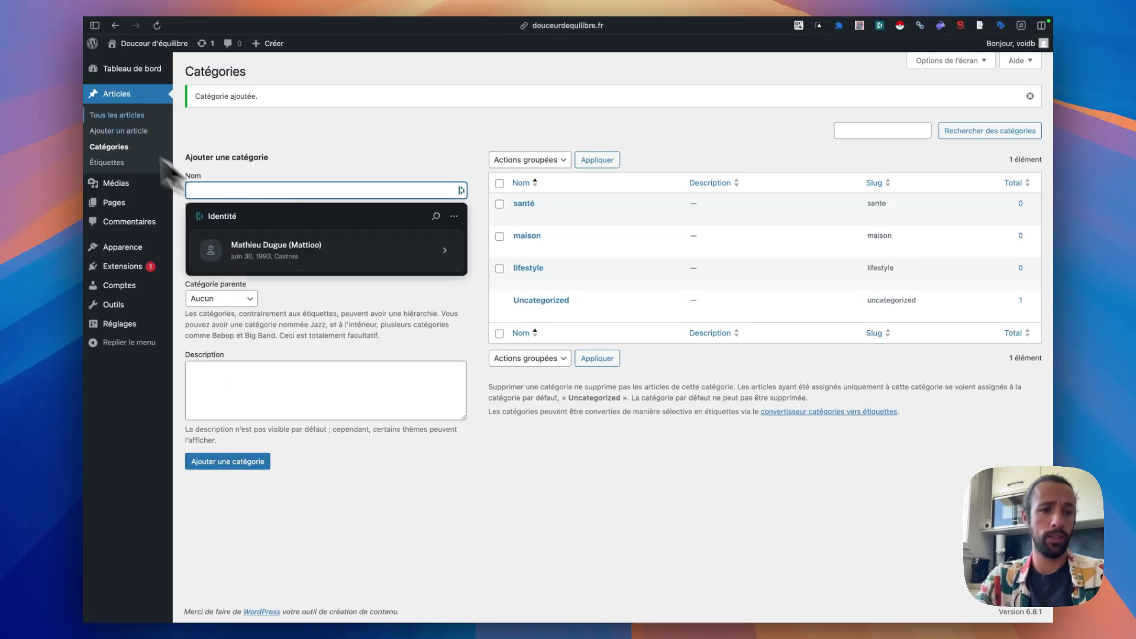
click(144, 157)
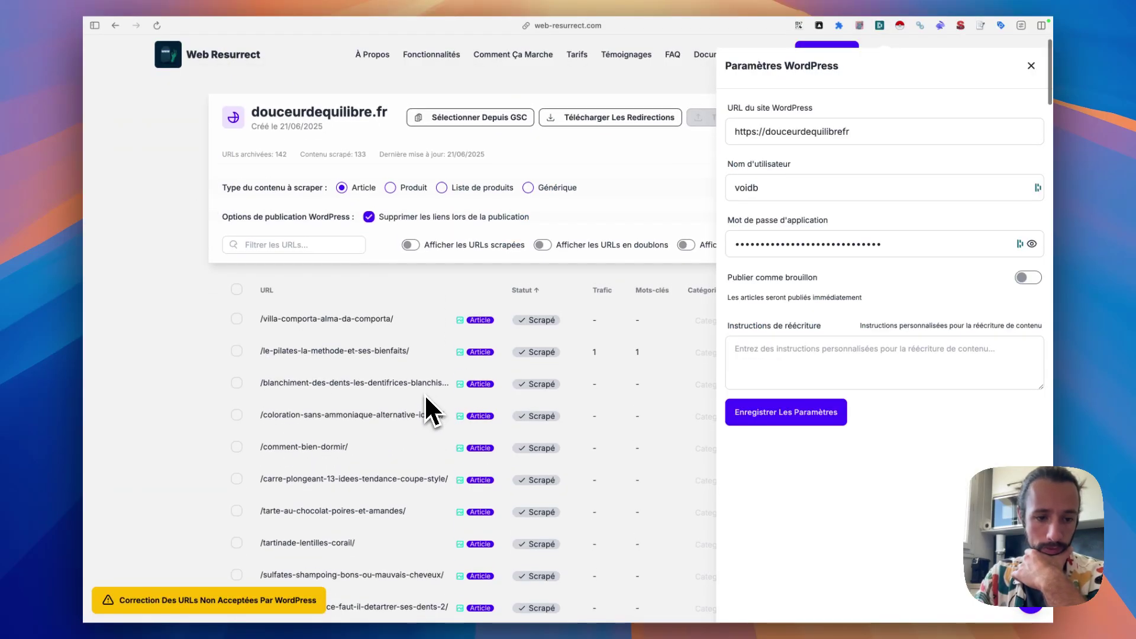
scroll(426, 397, down, 10)
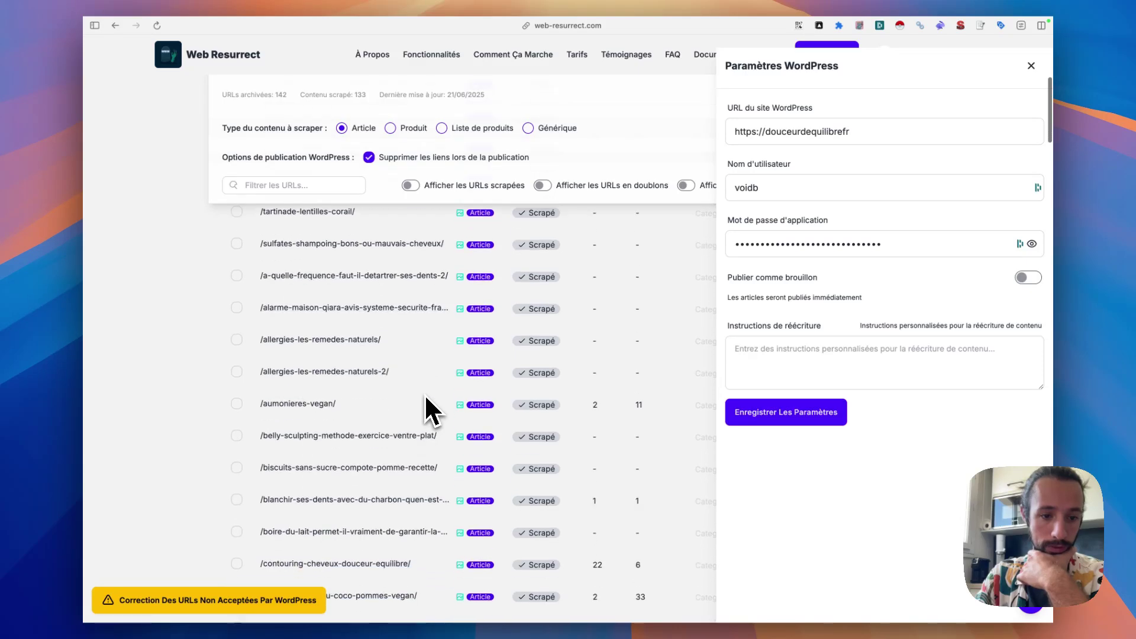
scroll(426, 397, down, 5)
mouse_move(102, 268)
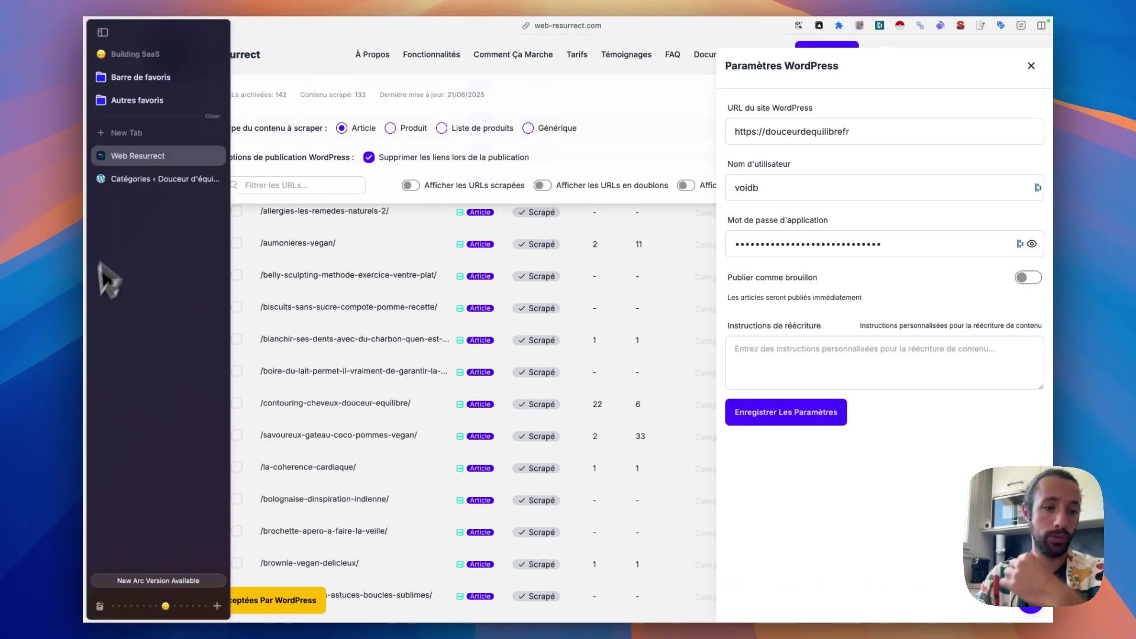
click(142, 179)
text(recette)
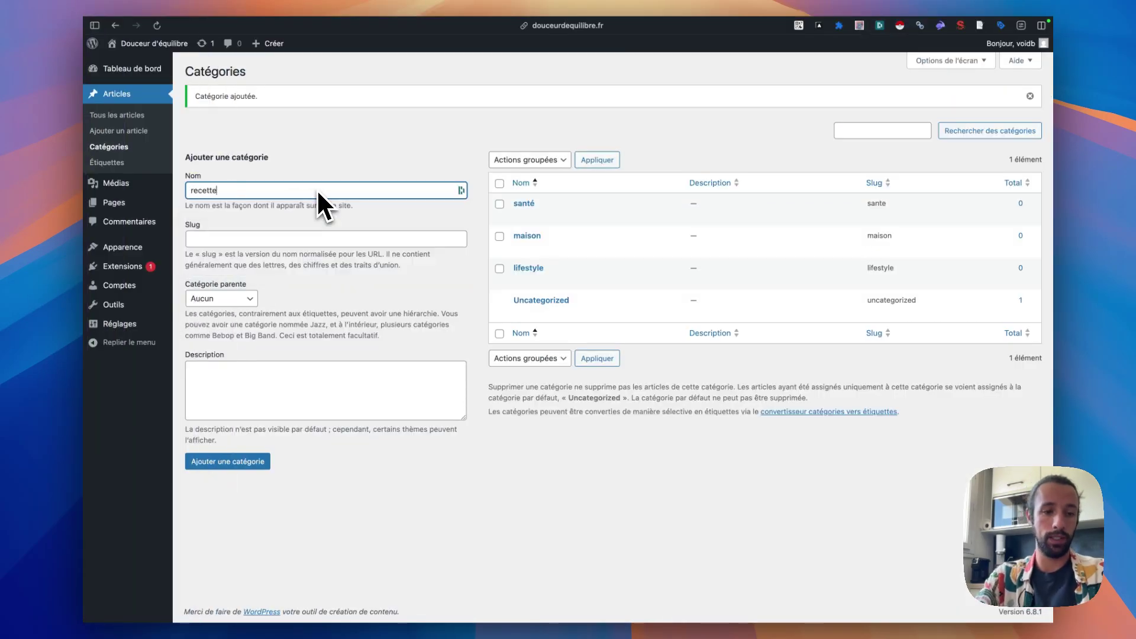
click(254, 463)
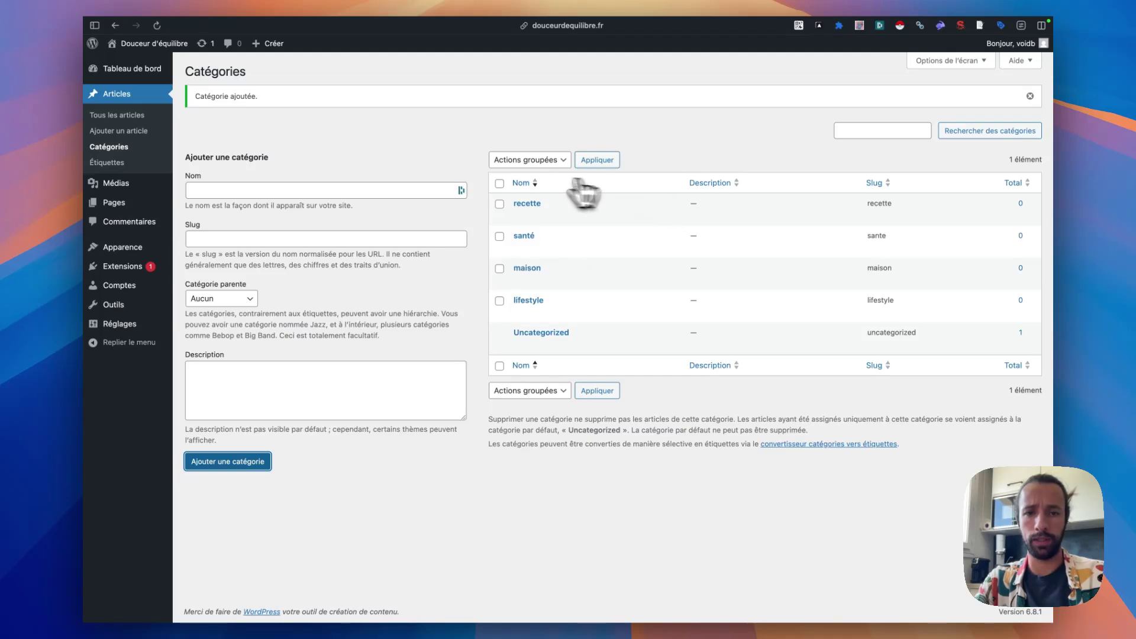
- Save the WordPress connection settings in Web Resurrect
mouse_move(172, 182)
click(174, 156)
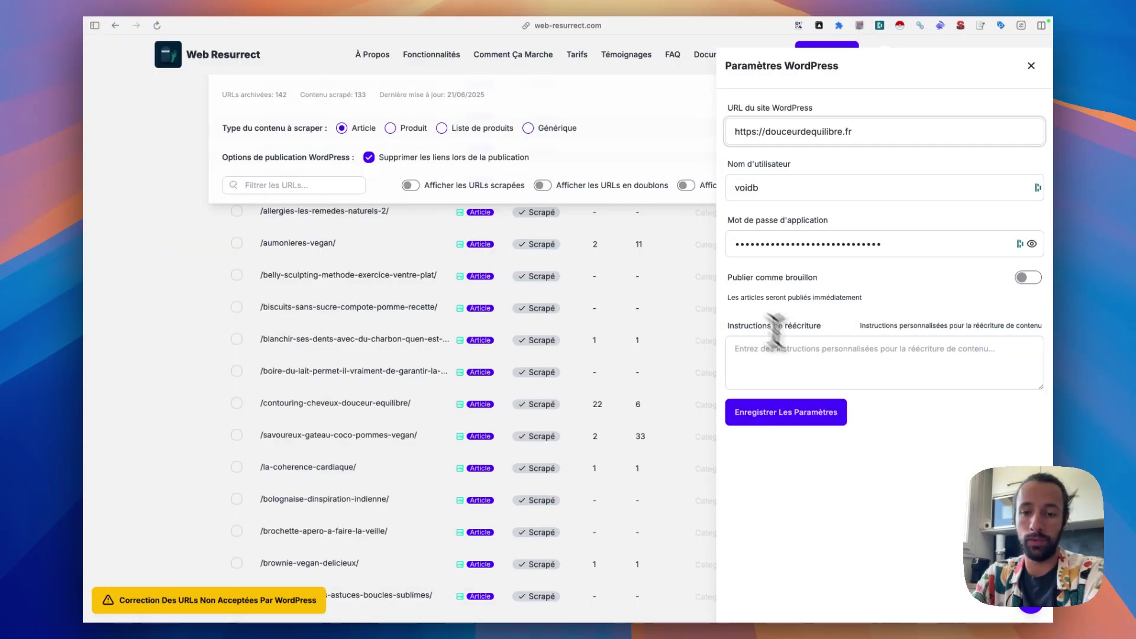
click(787, 415)
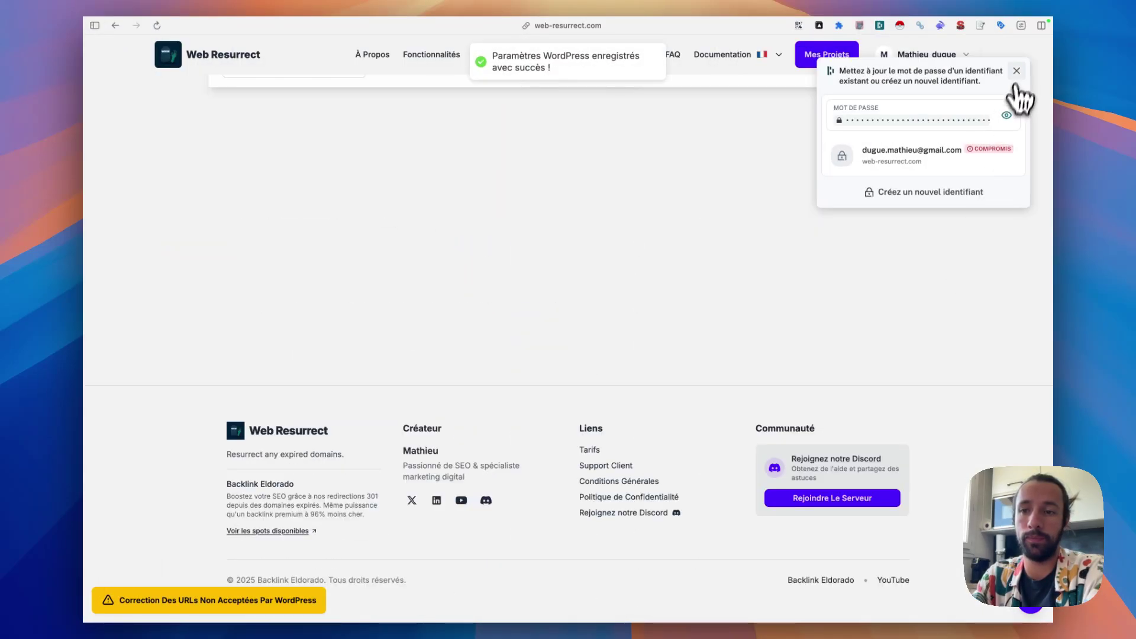
click(1018, 73)
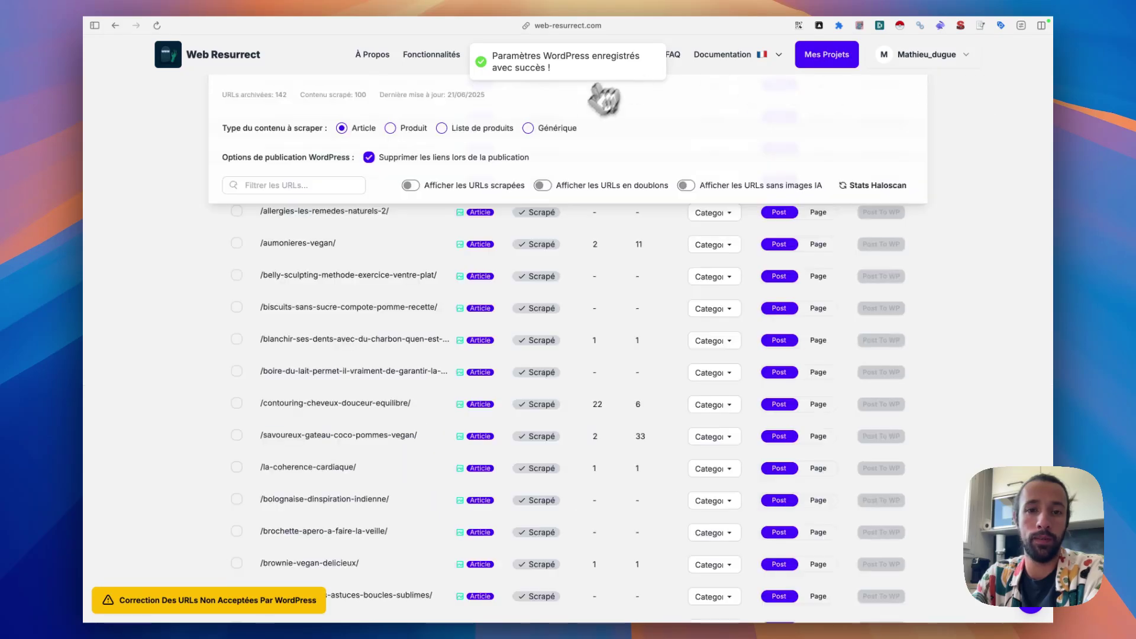
- Check the first URL's category choices, then view the WordPress settings' Mapping Auteur-Catégorie section
scroll(581, 288, up, 15)
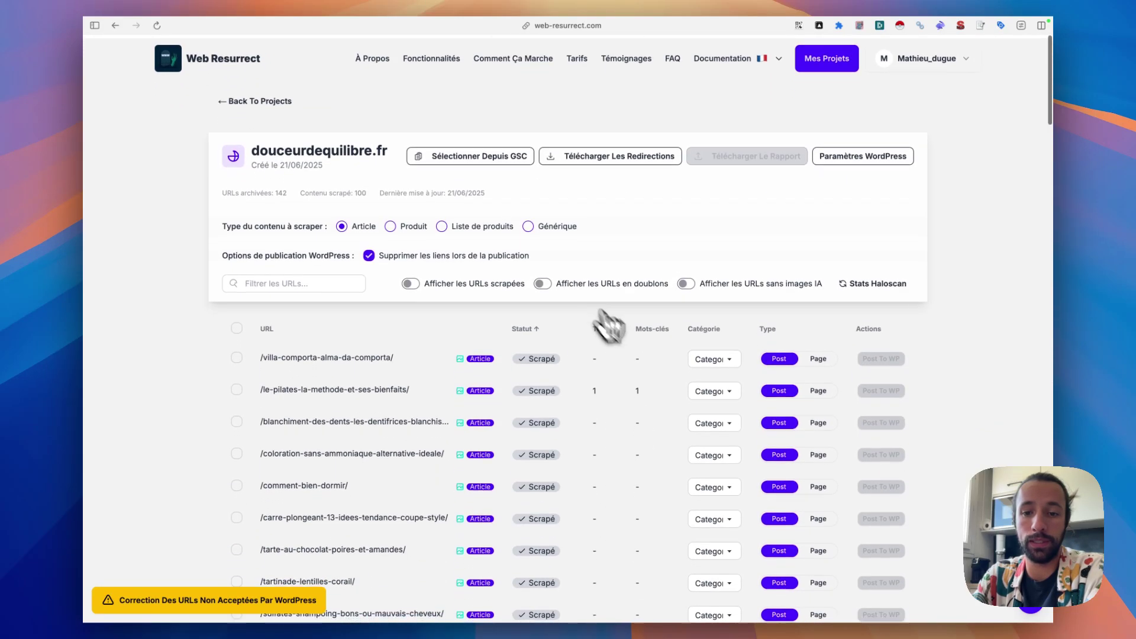
click(731, 356)
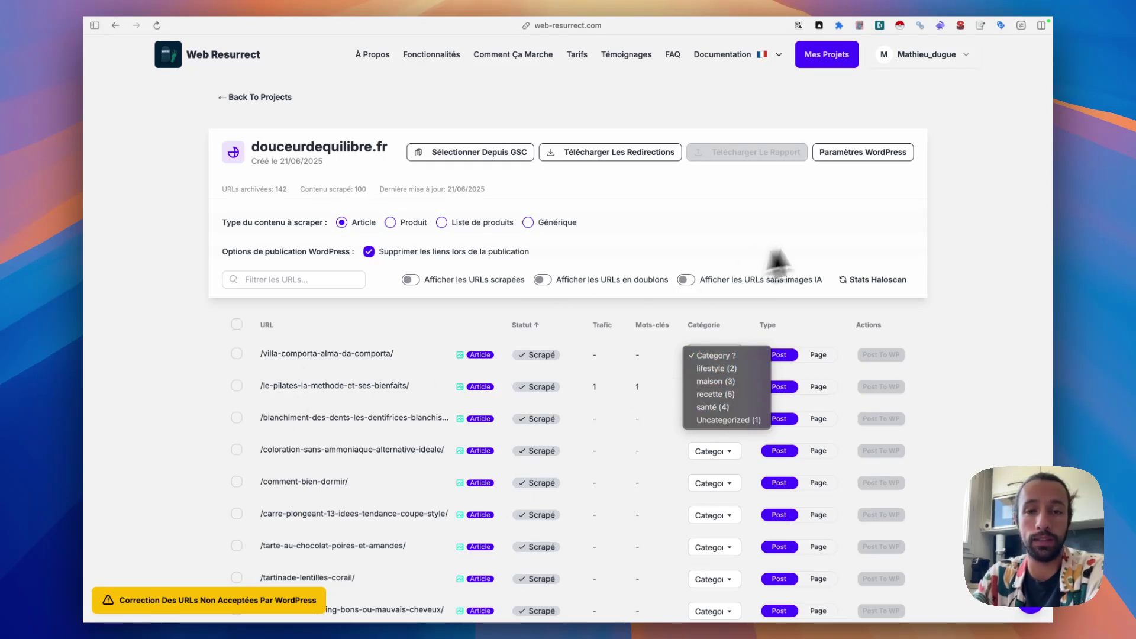
click(899, 152)
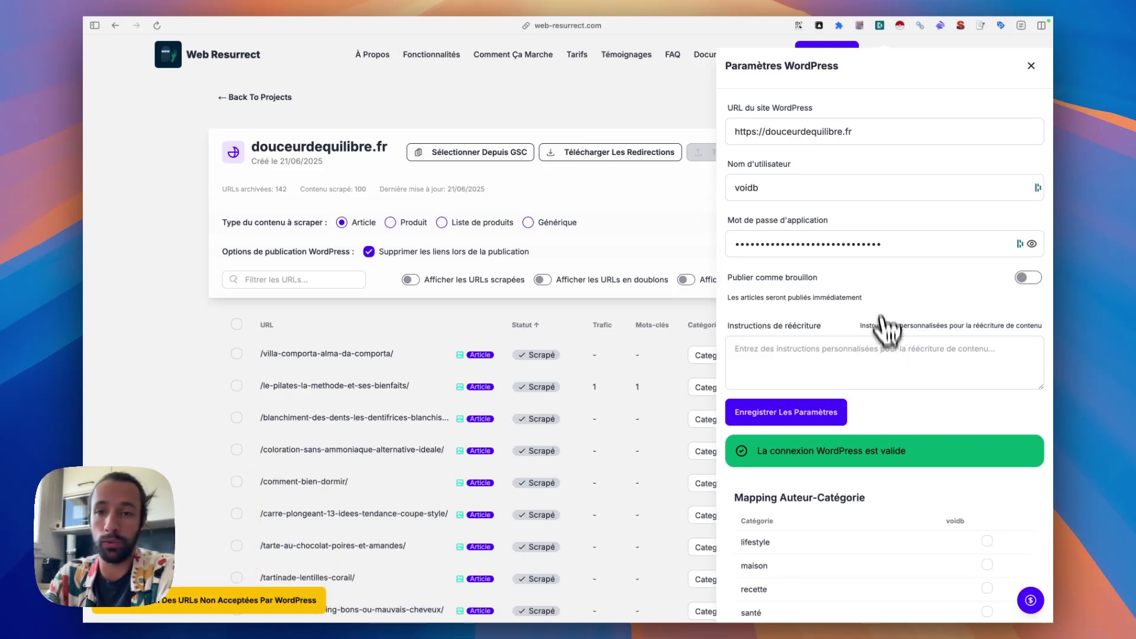
scroll(882, 314, down, 2)
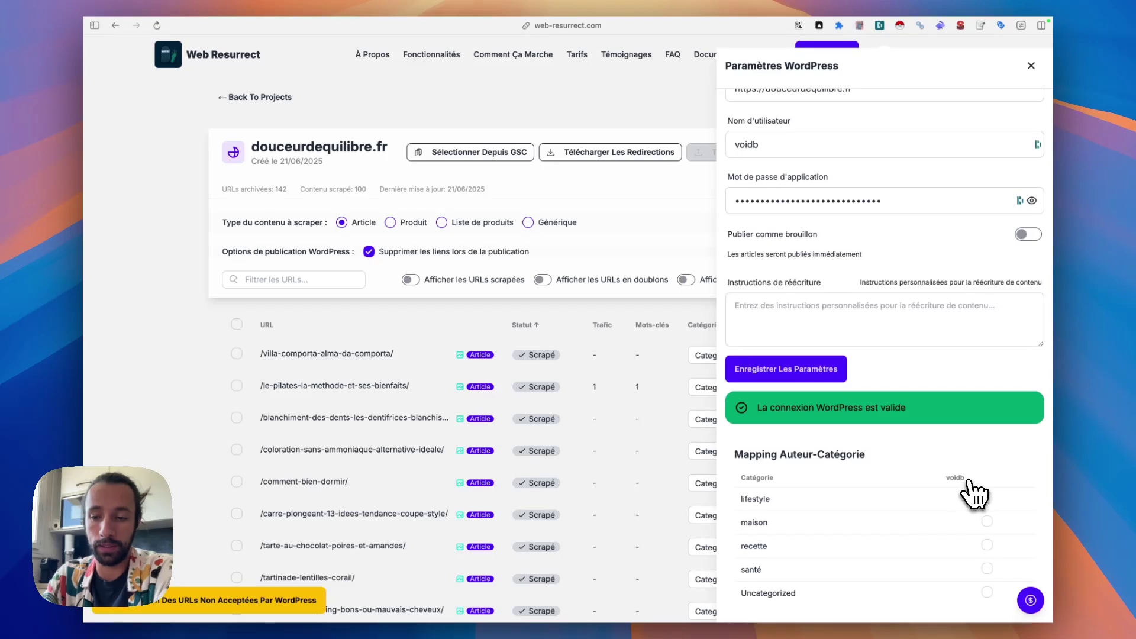
- Start a new WordPress account and enter the user's username, e-mail, first and last name
mouse_move(94, 269)
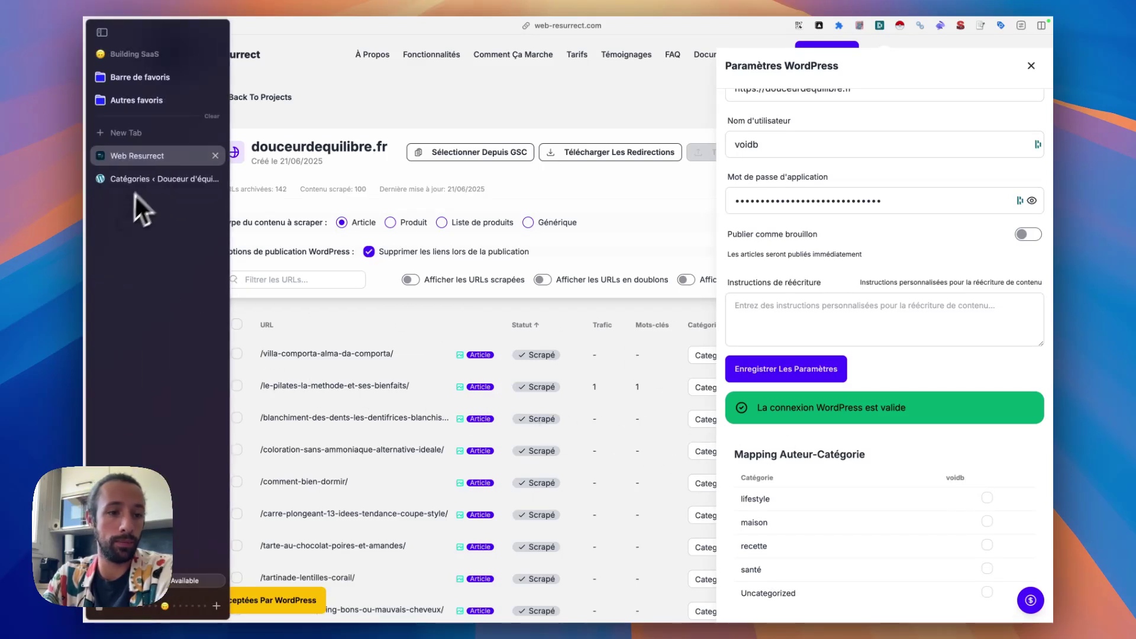
click(149, 179)
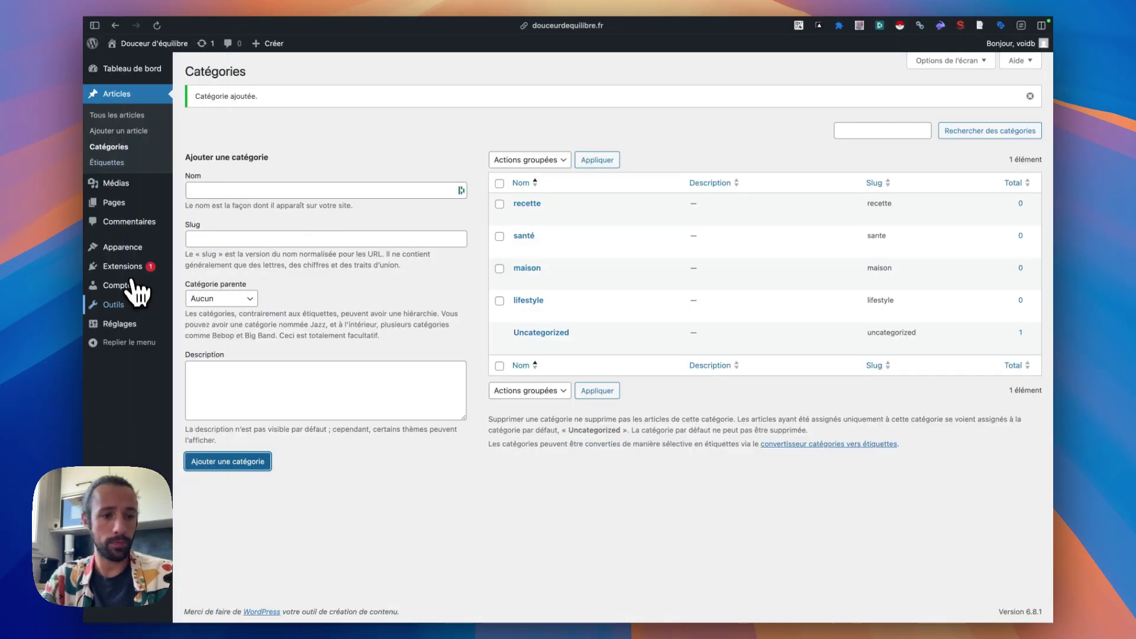
click(140, 293)
click(279, 72)
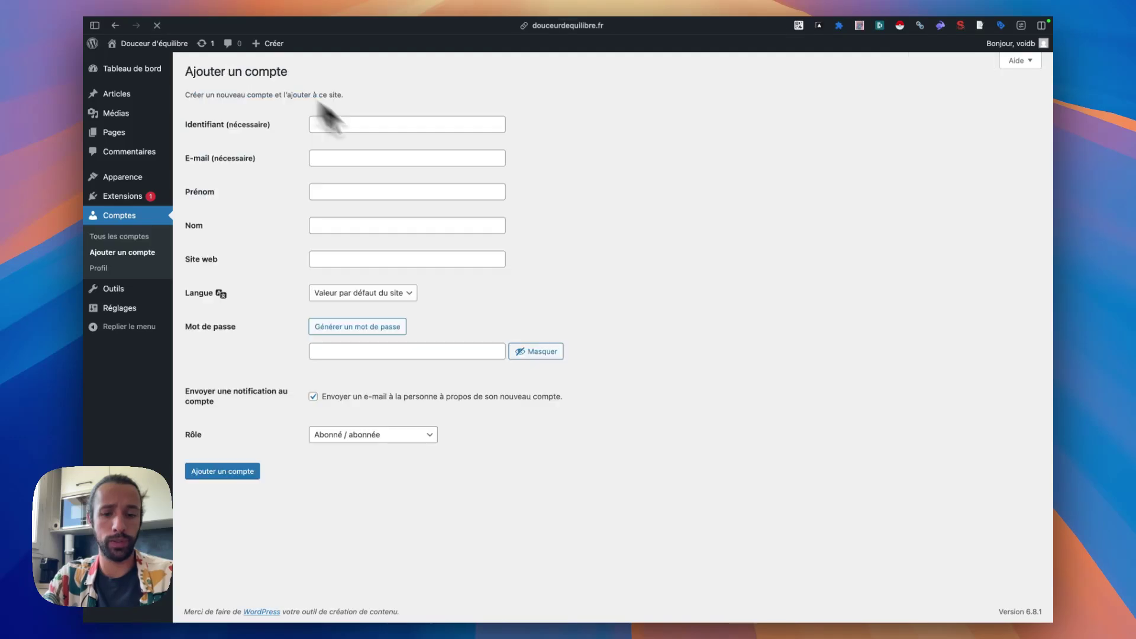
click(337, 125)
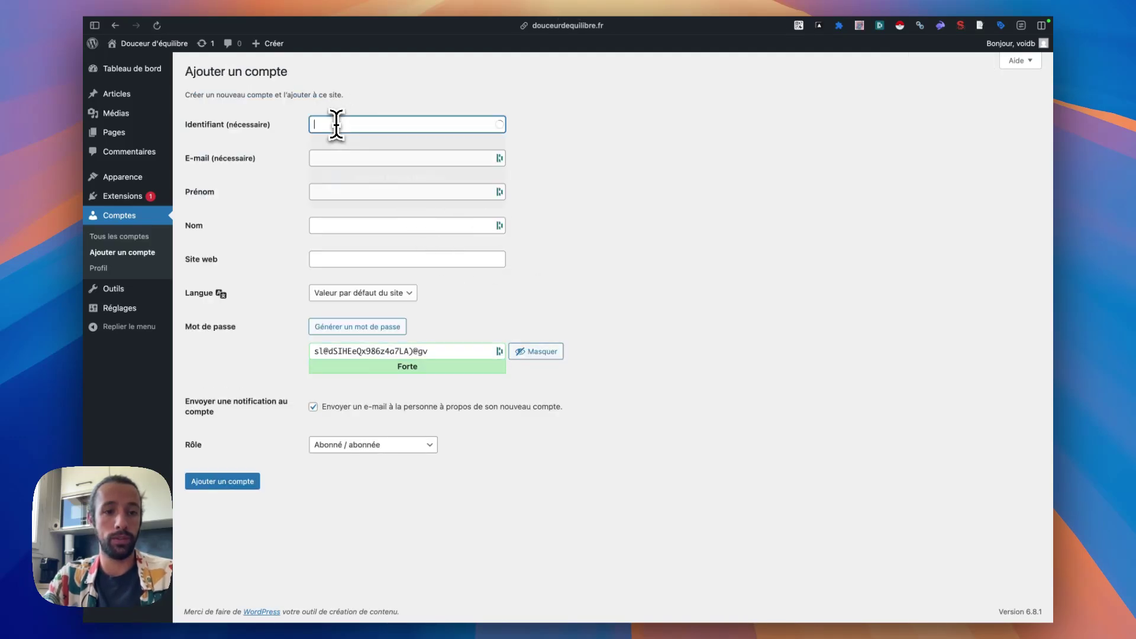
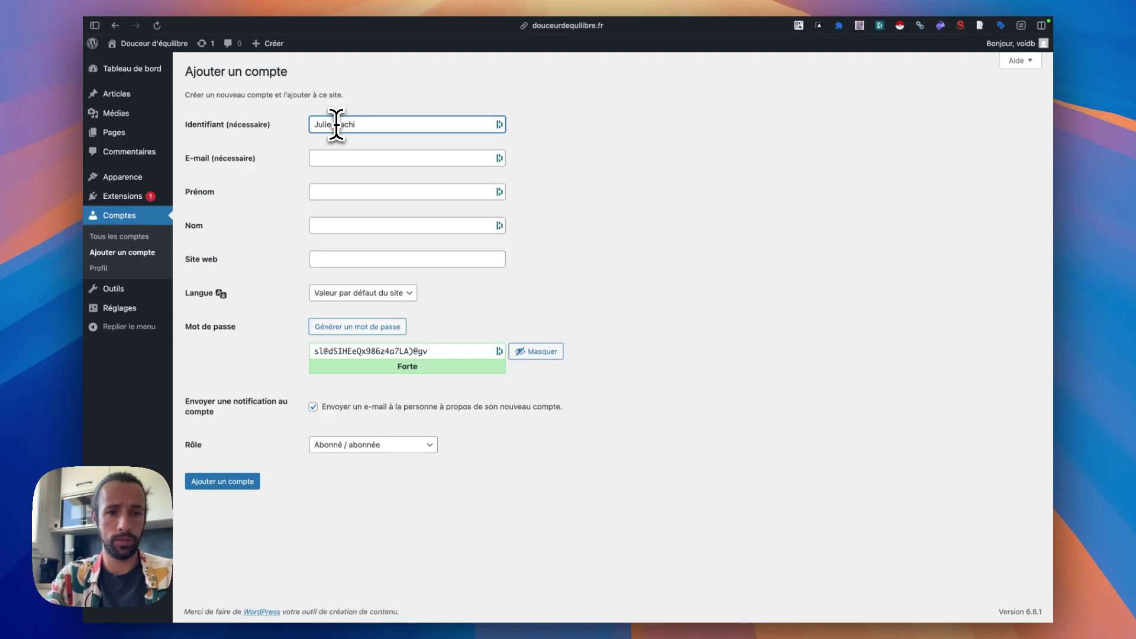
key(Tab)
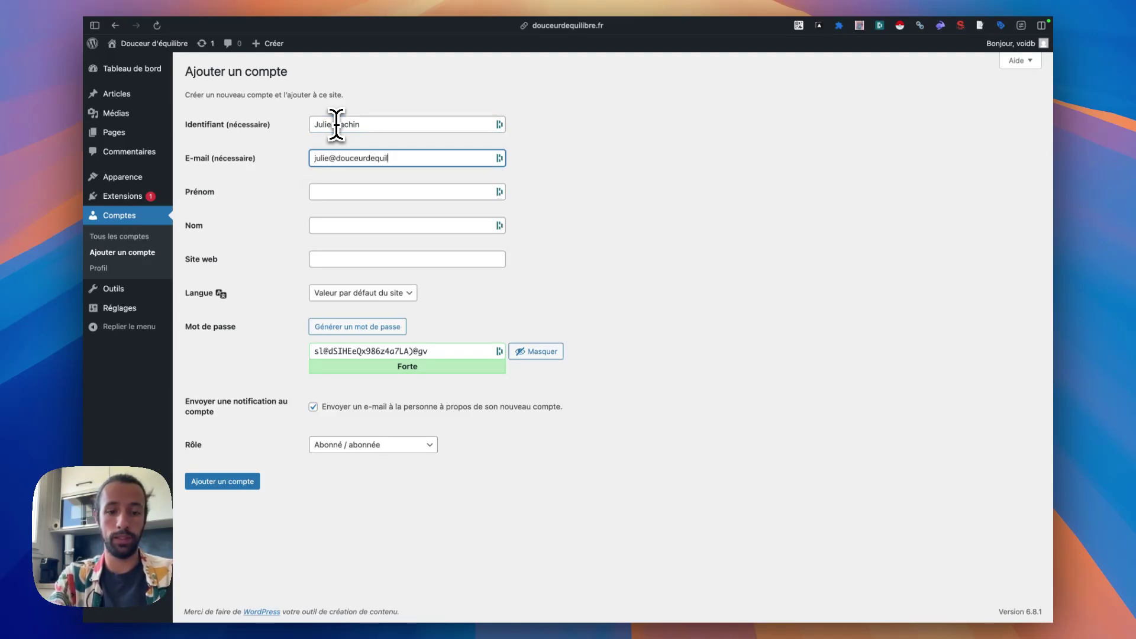
key(Tab)
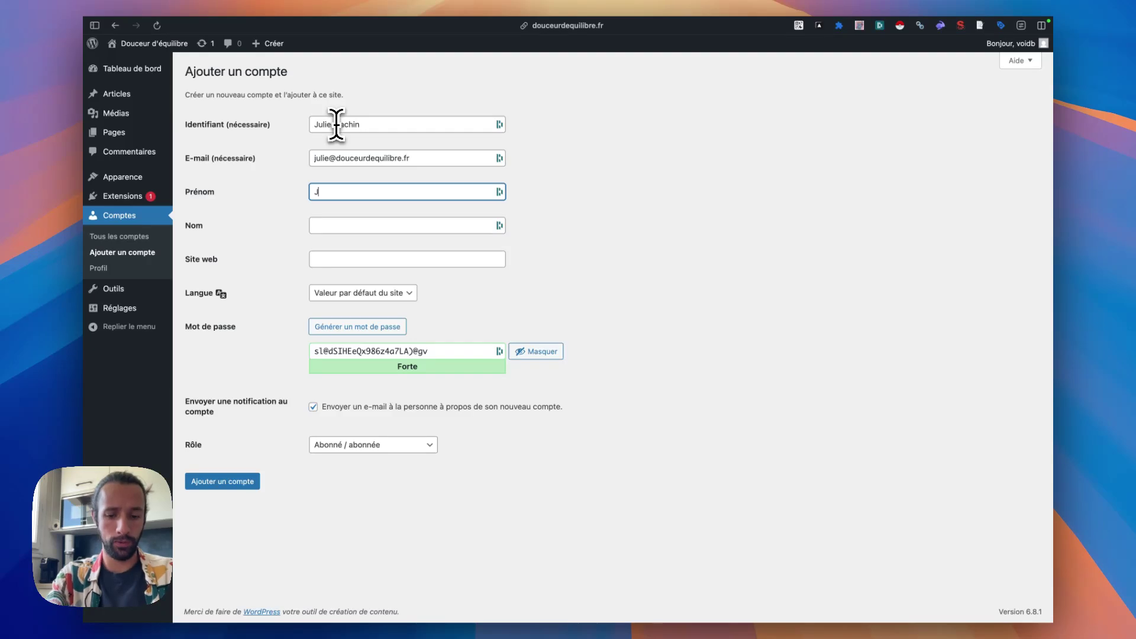
key(Tab)
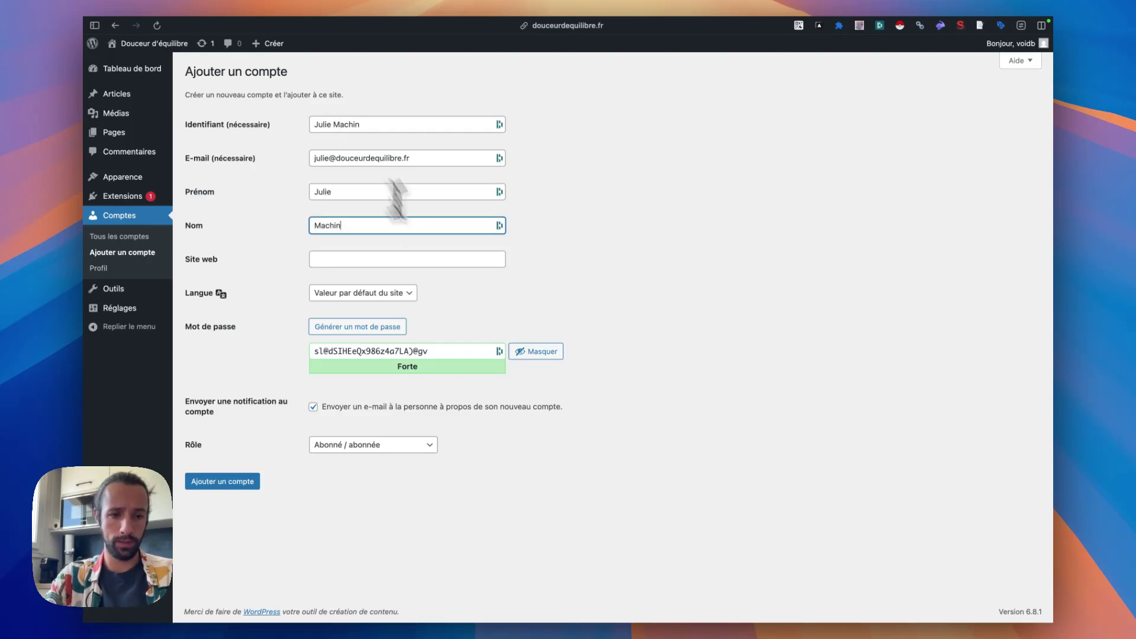
- Set the role to Auteur/autrice and create the account
click(355, 445)
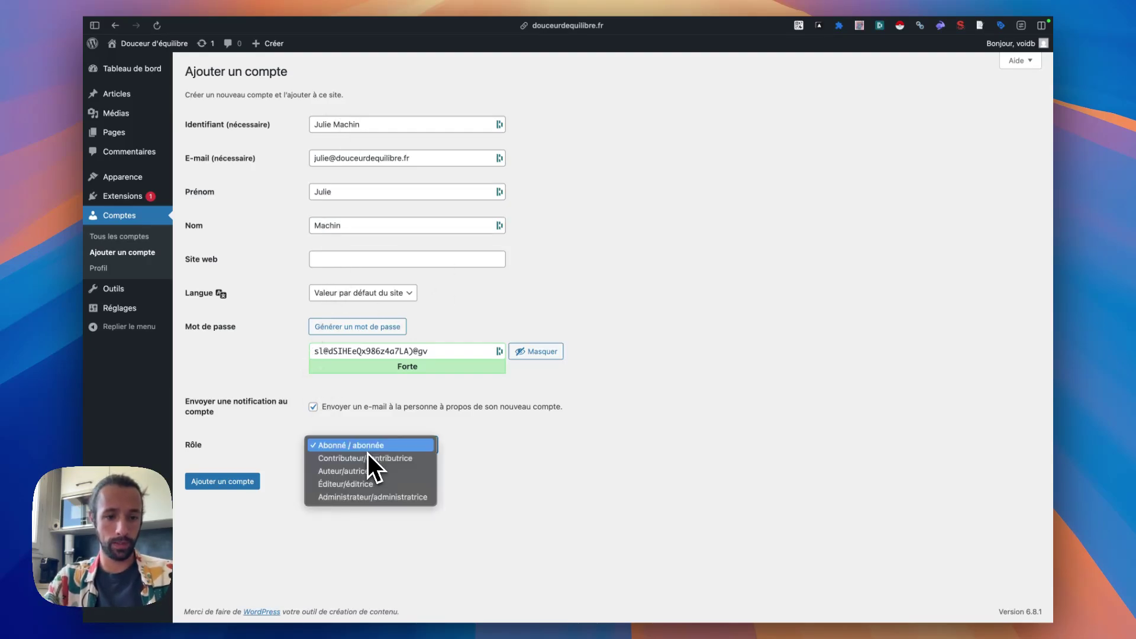
click(356, 476)
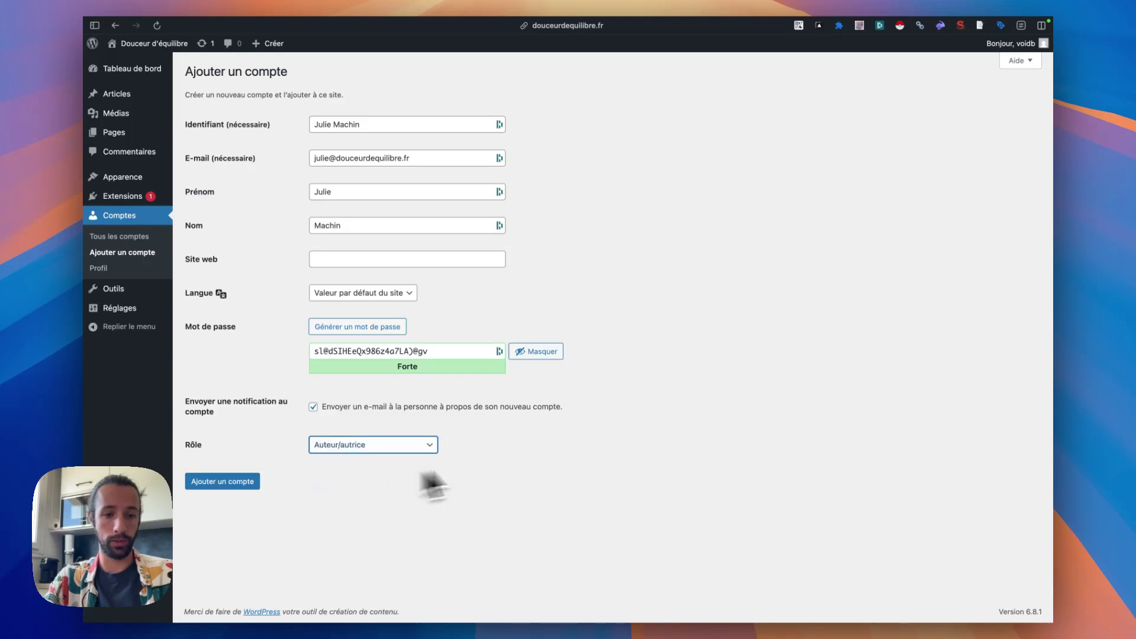
click(244, 482)
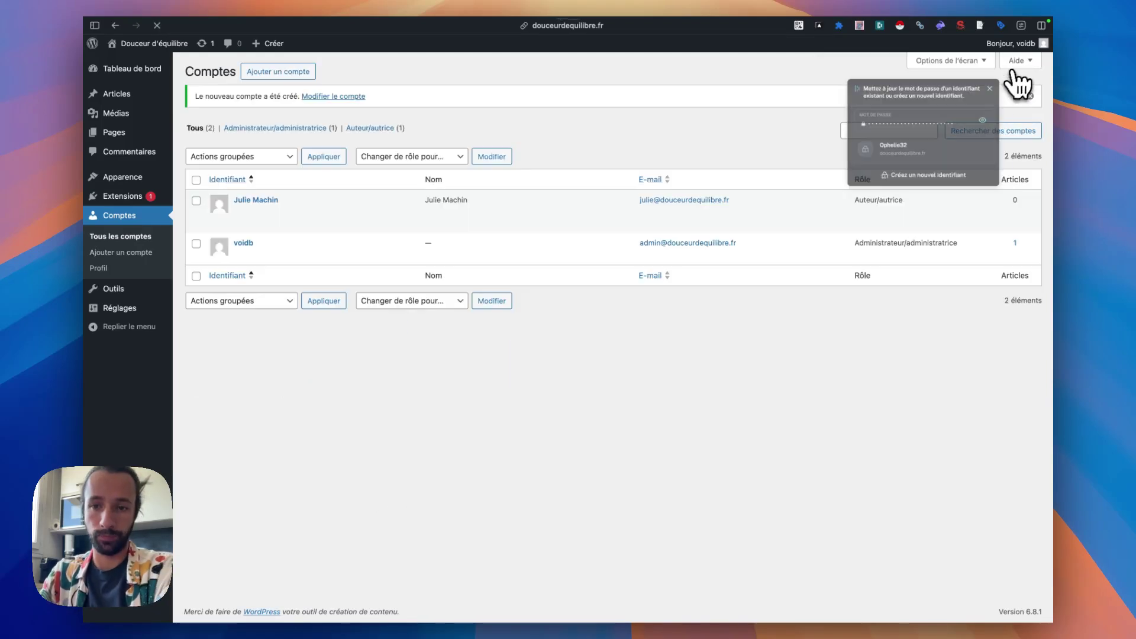
click(1027, 73)
mouse_move(273, 195)
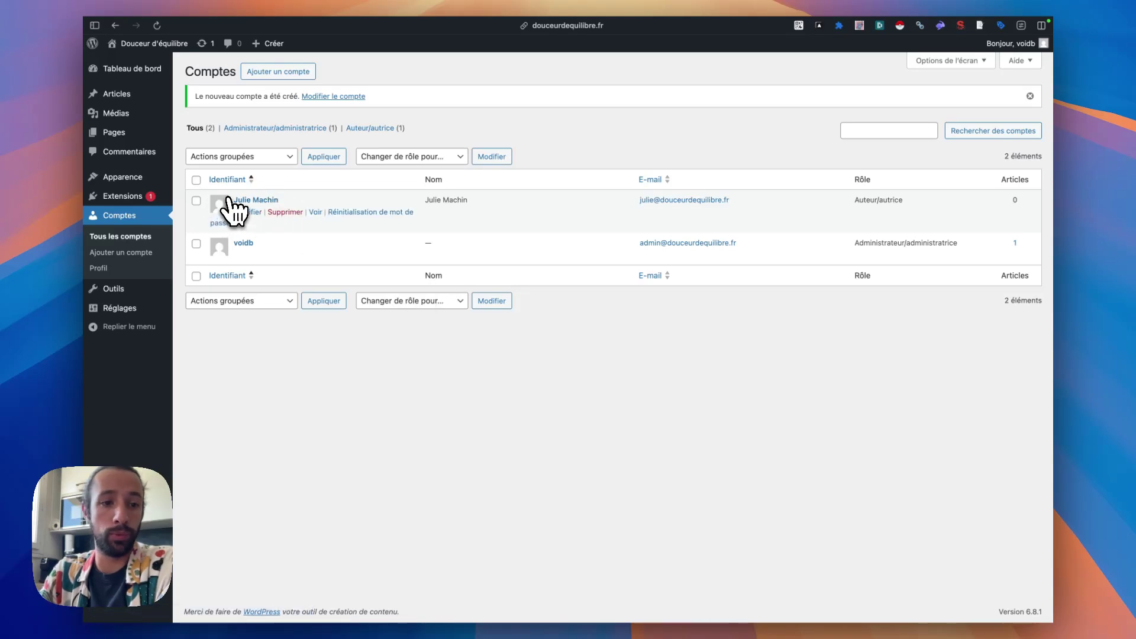
- Save the Web Resurrect settings to fetch the new author, then reopen the WordPress settings
click(158, 157)
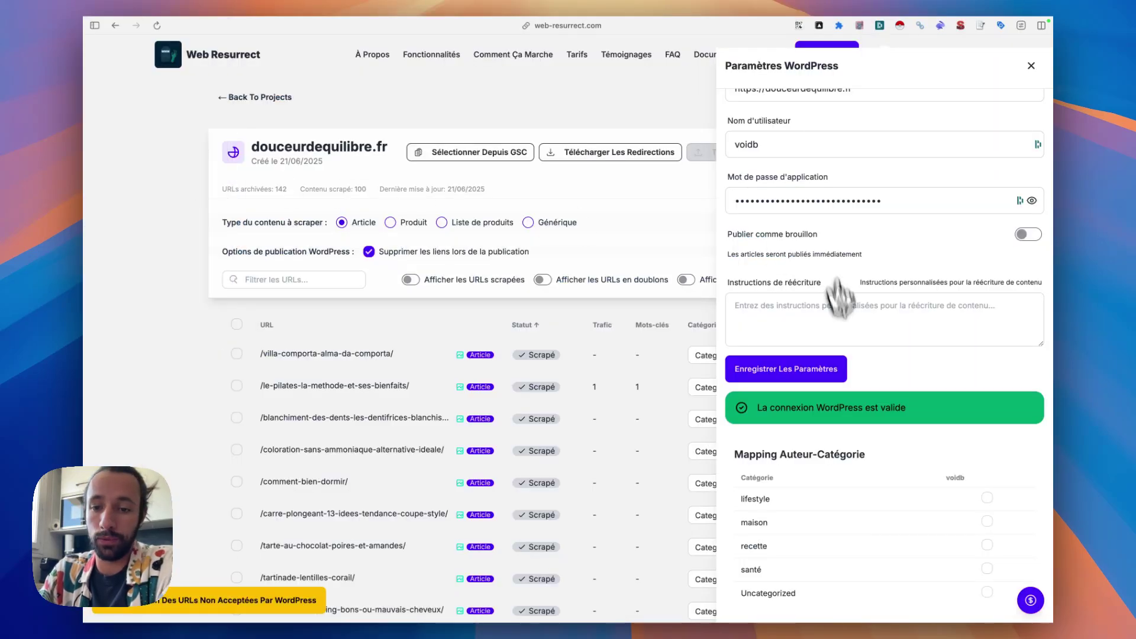
click(816, 377)
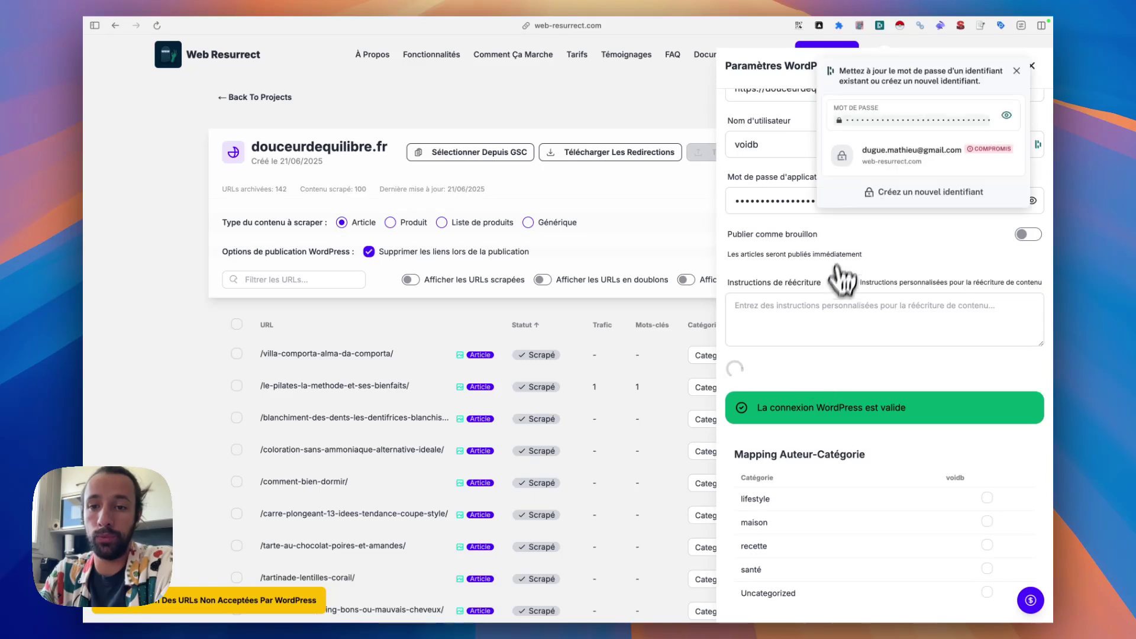
click(1017, 74)
click(868, 158)
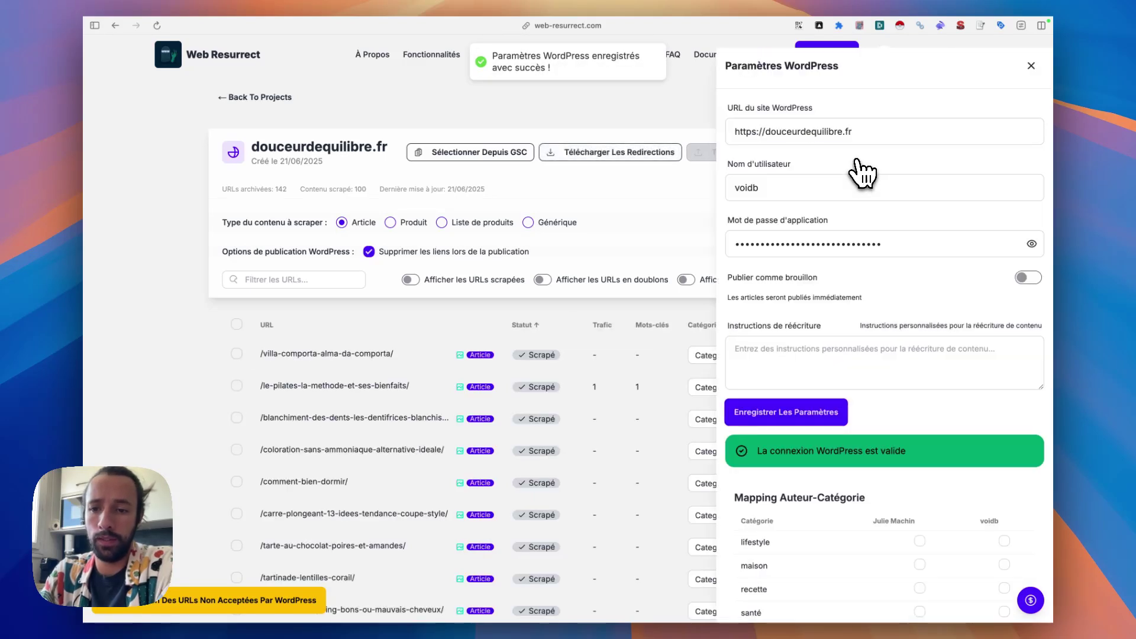
scroll(938, 373, down, 2)
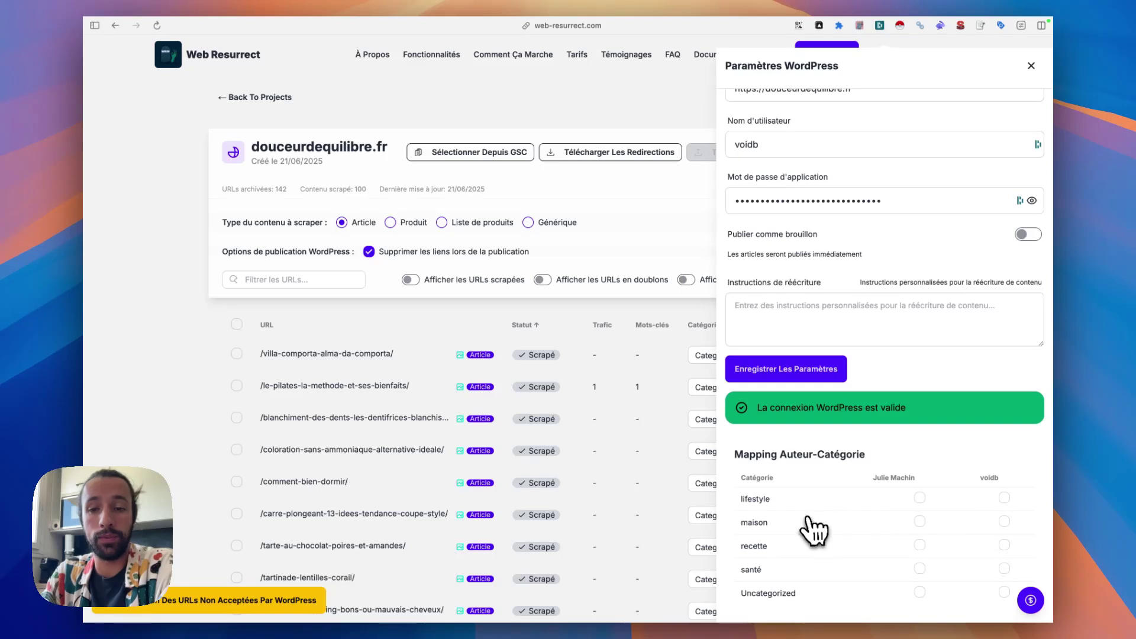
scroll(908, 504, down, 1)
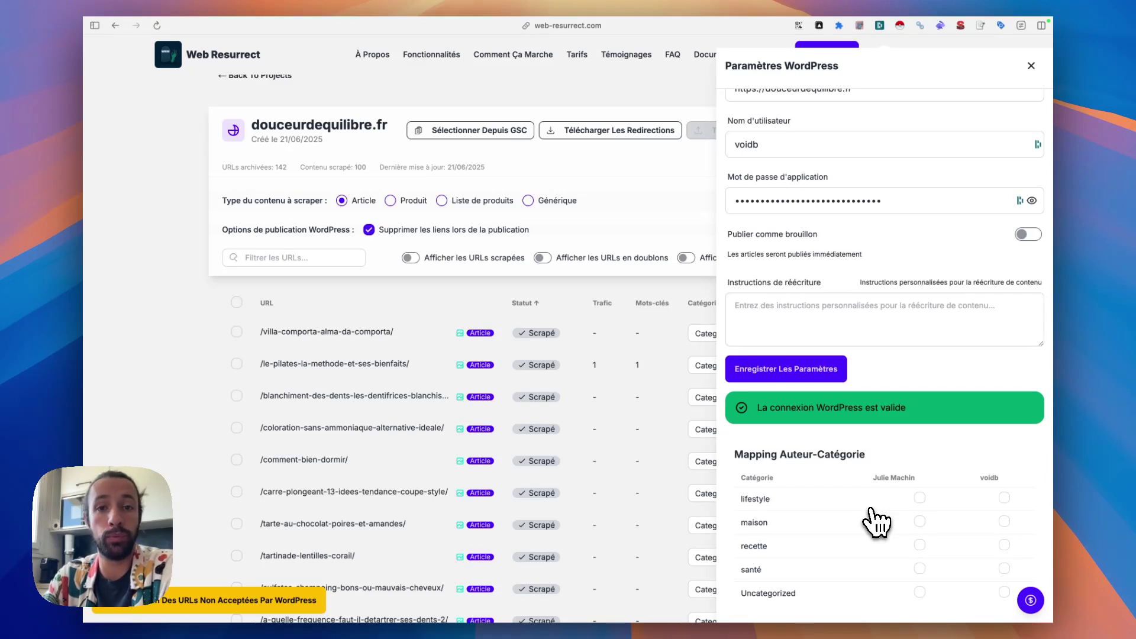
- Assign the new author to lifestyle, maison, recette, santé and Uncategorized, then close the panel
click(920, 498)
click(919, 521)
click(920, 545)
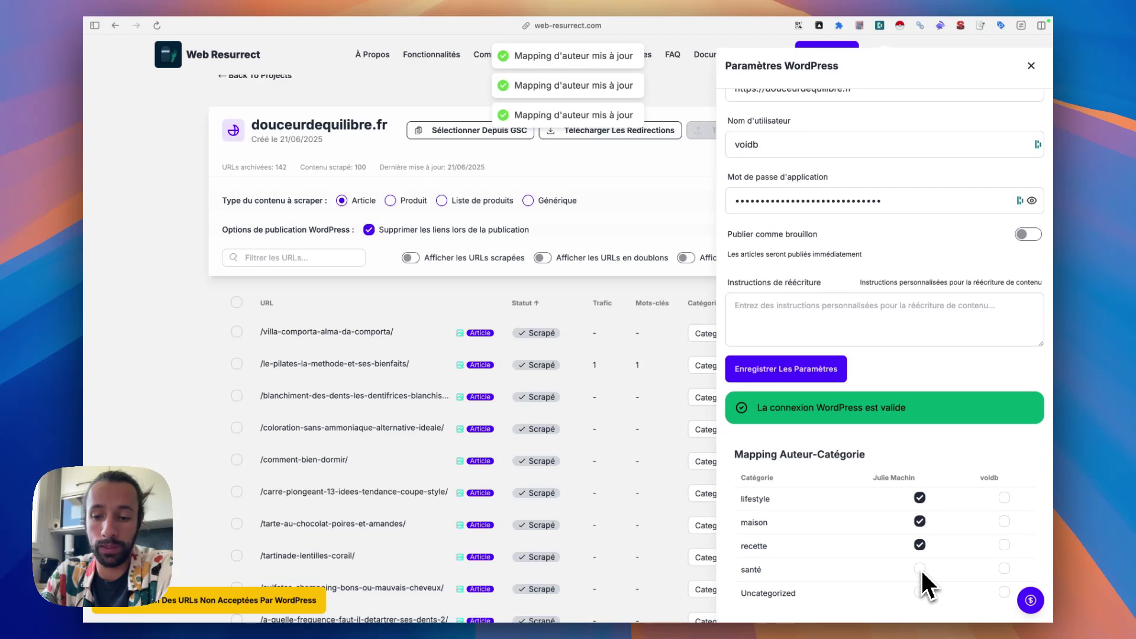
click(920, 568)
click(920, 592)
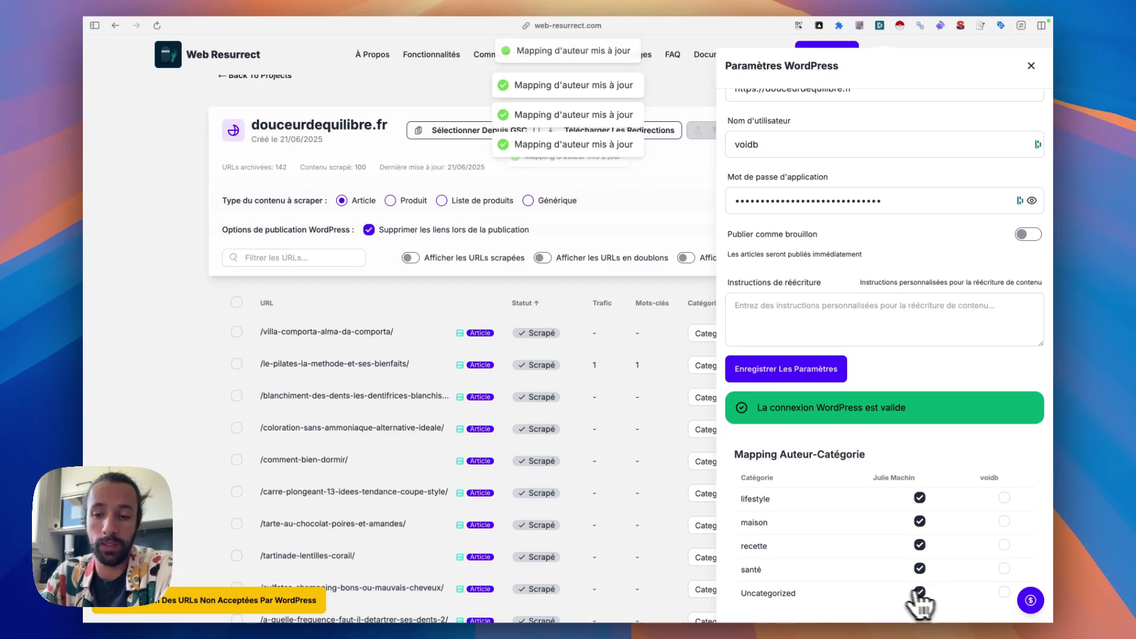
click(1031, 66)
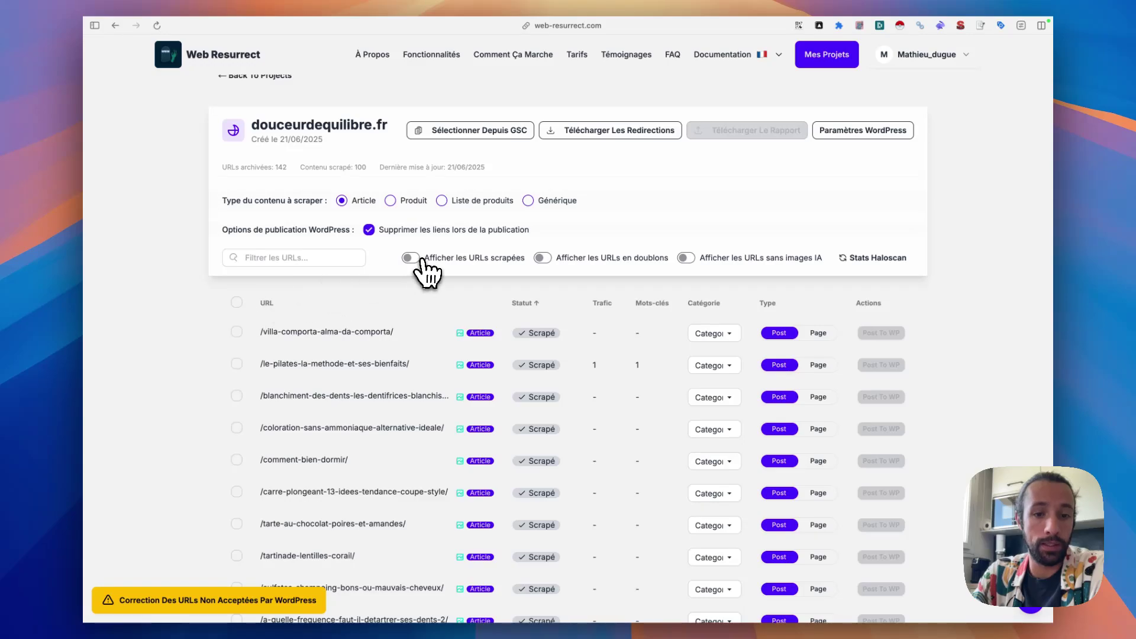
- Keep 250 rows per page and show only the 133 scraped URLs
scroll(373, 375, down, 20)
scroll(375, 355, up, 15)
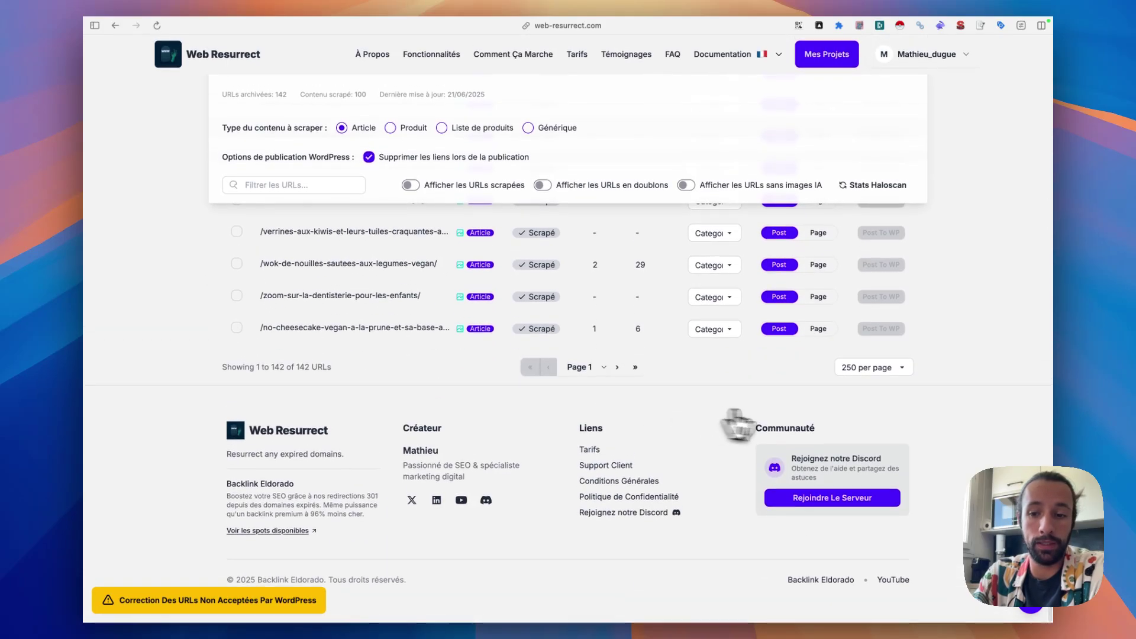
scroll(379, 343, up, 15)
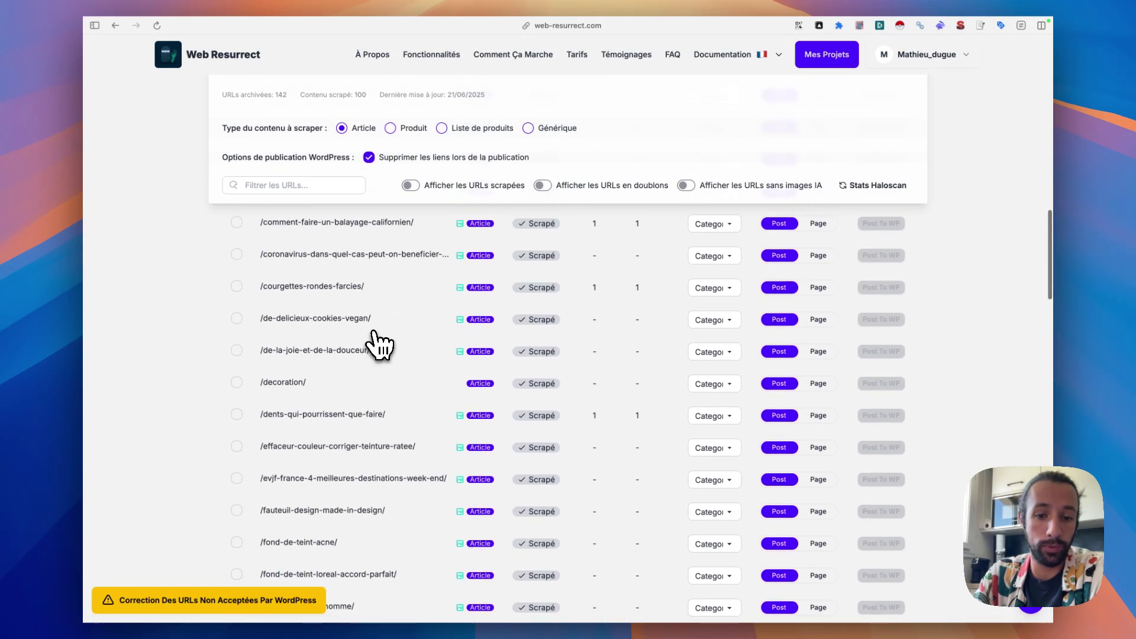
scroll(379, 343, down, 20)
scroll(378, 343, down, 15)
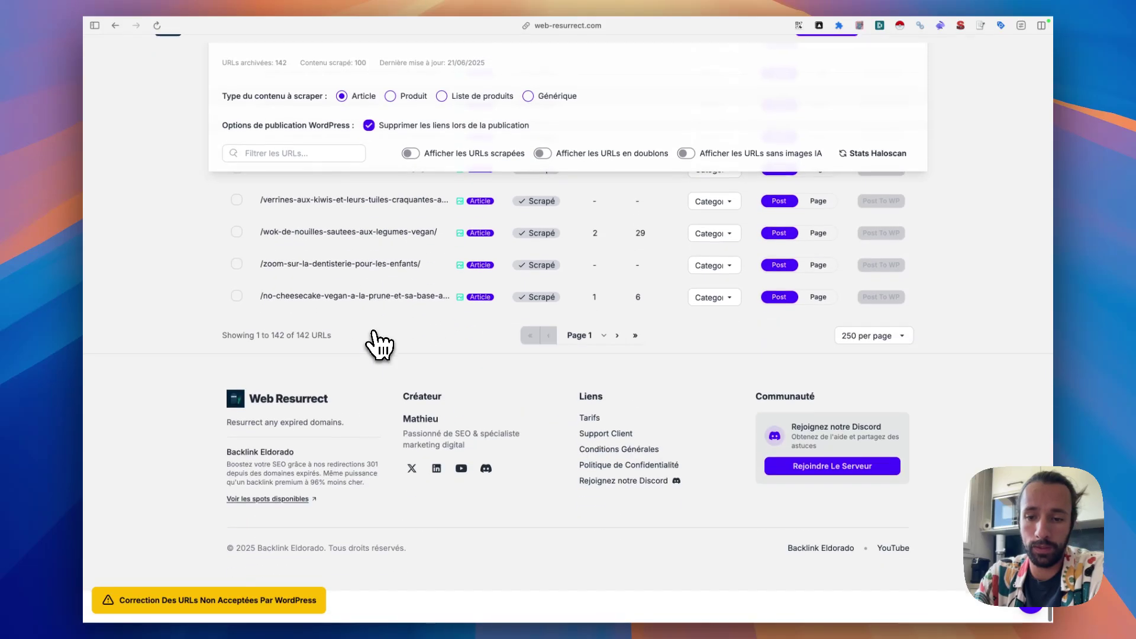
click(866, 367)
click(861, 379)
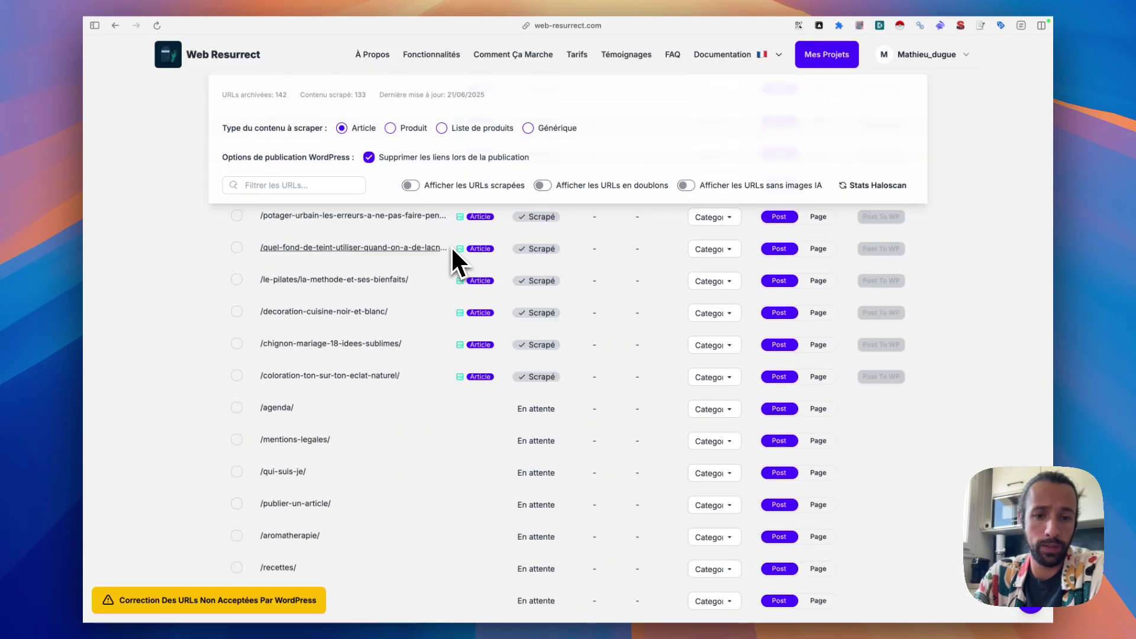
click(410, 186)
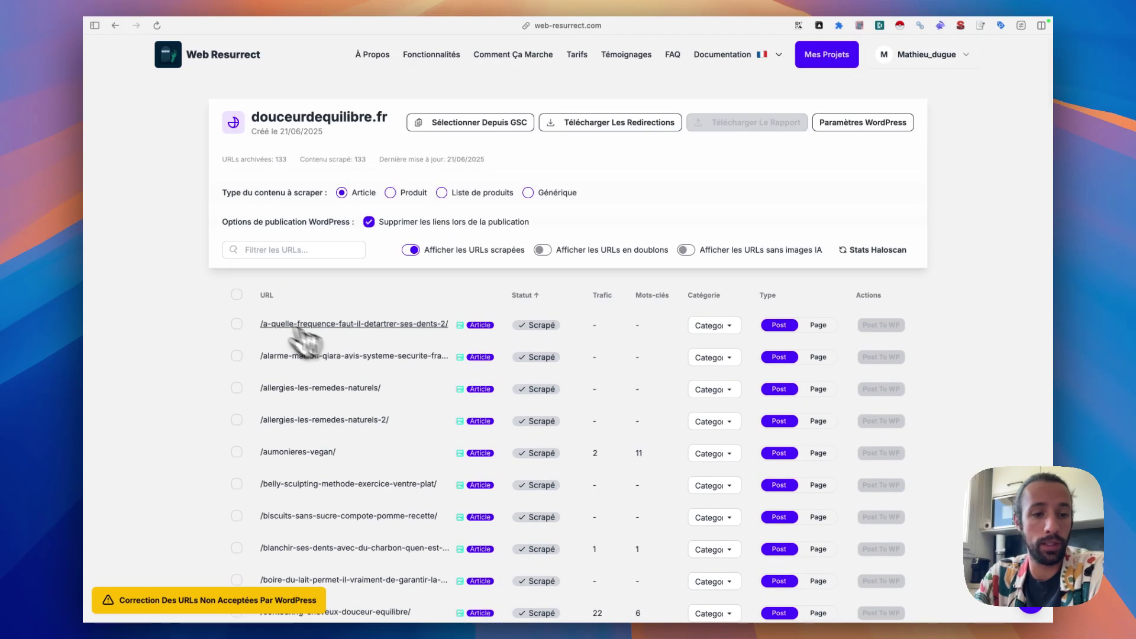
click(236, 294)
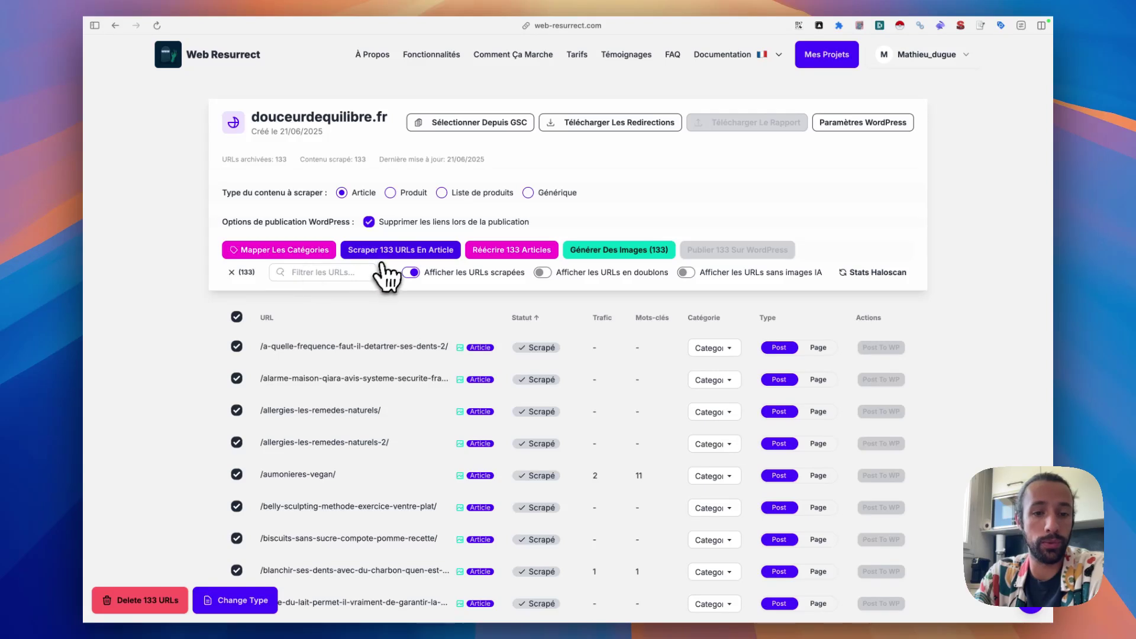
click(274, 255)
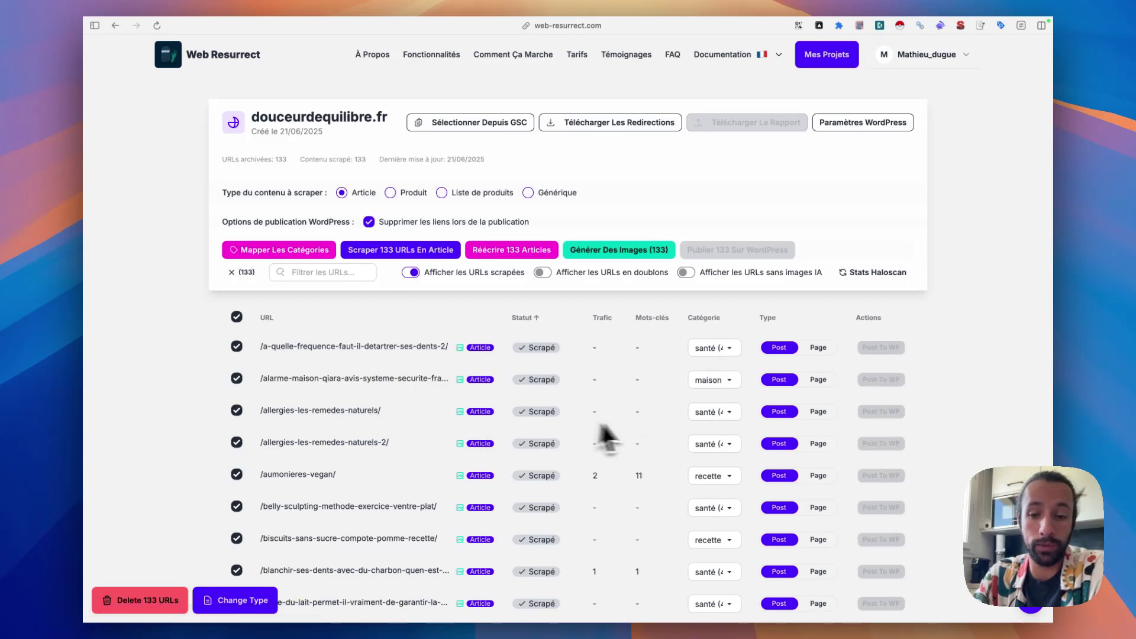
scroll(464, 423, down, 5)
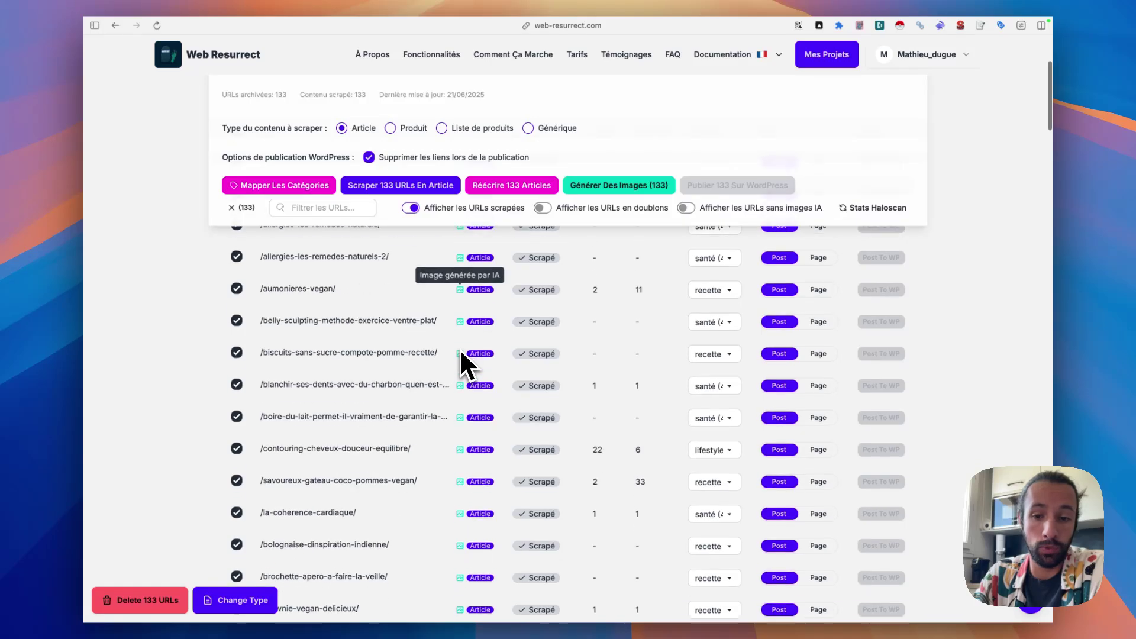
scroll(585, 402, down, 2)
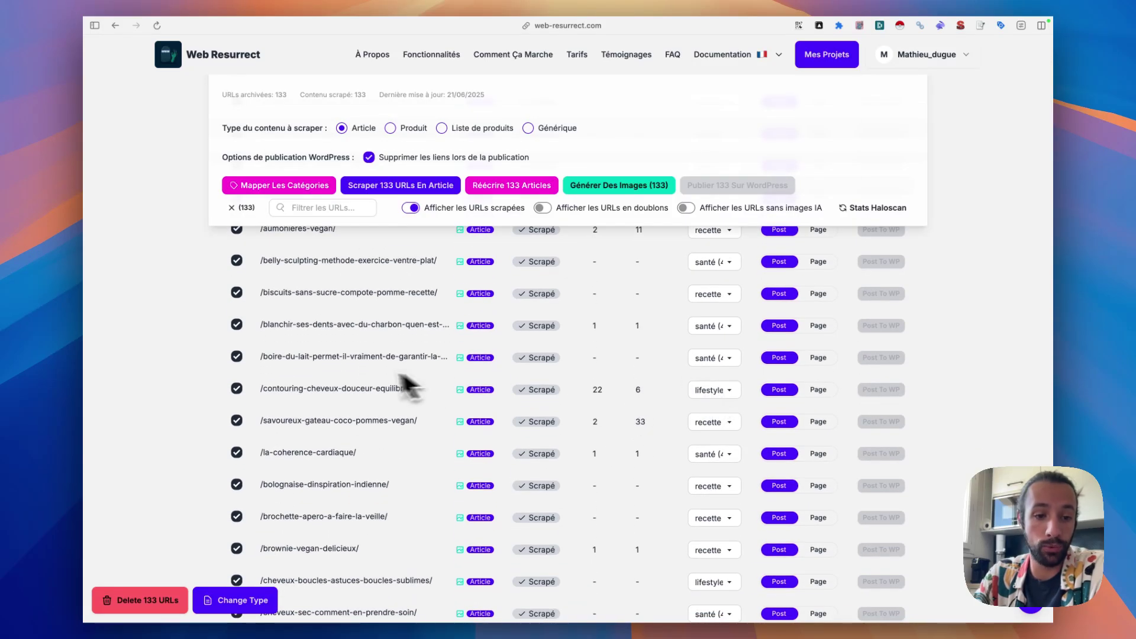
scroll(615, 441, down, 4)
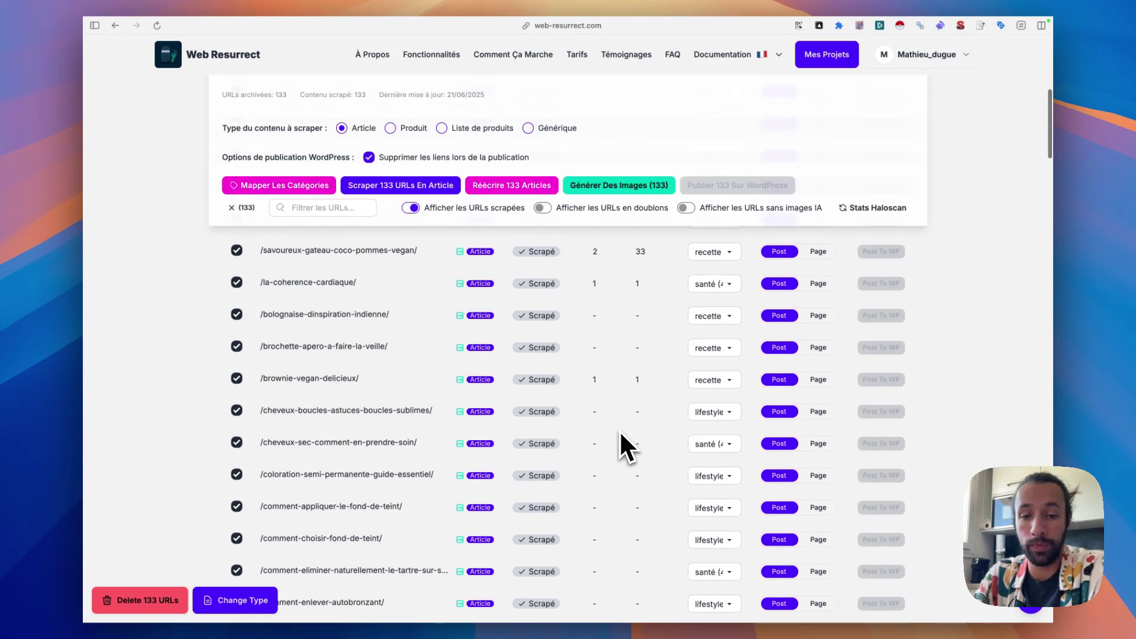
scroll(716, 423, down, 10)
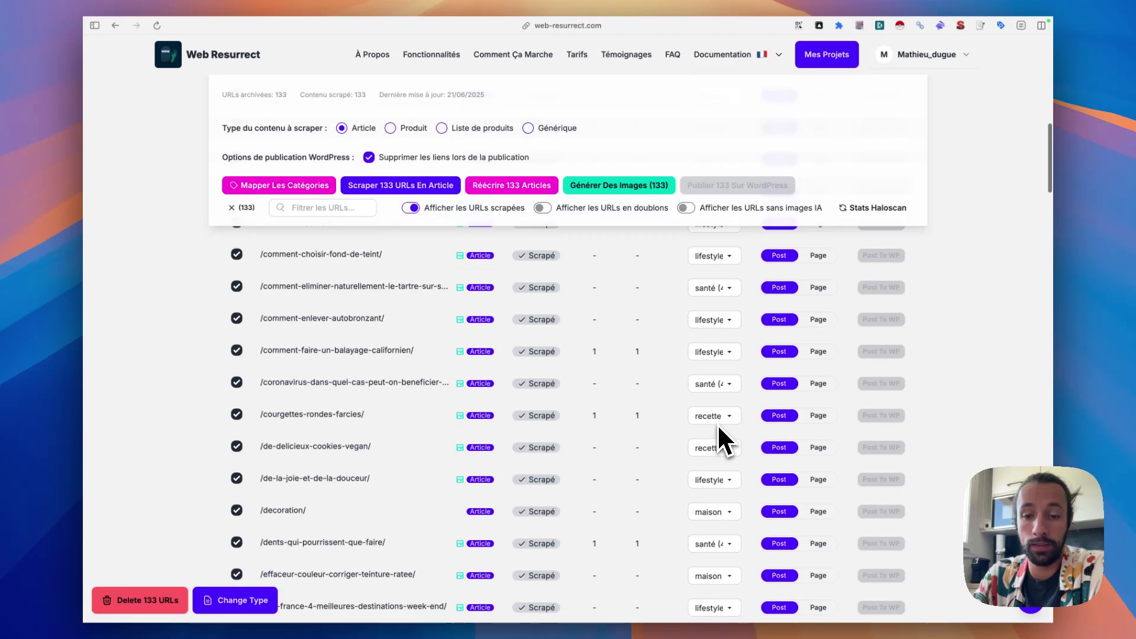
scroll(722, 388, down, 20)
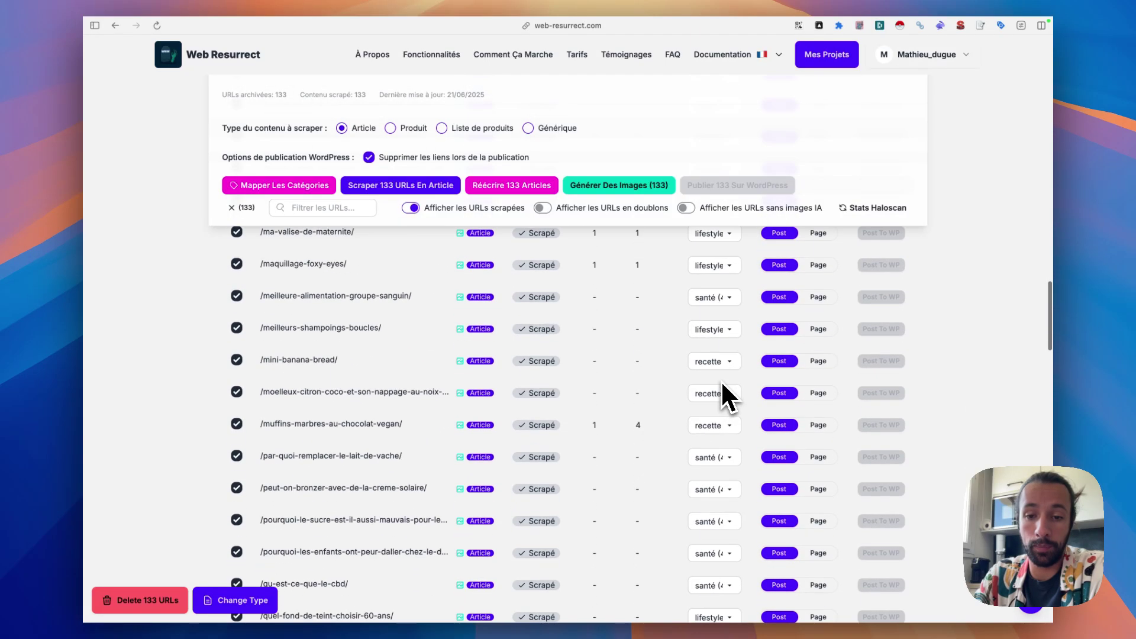
scroll(723, 386, up, 20)
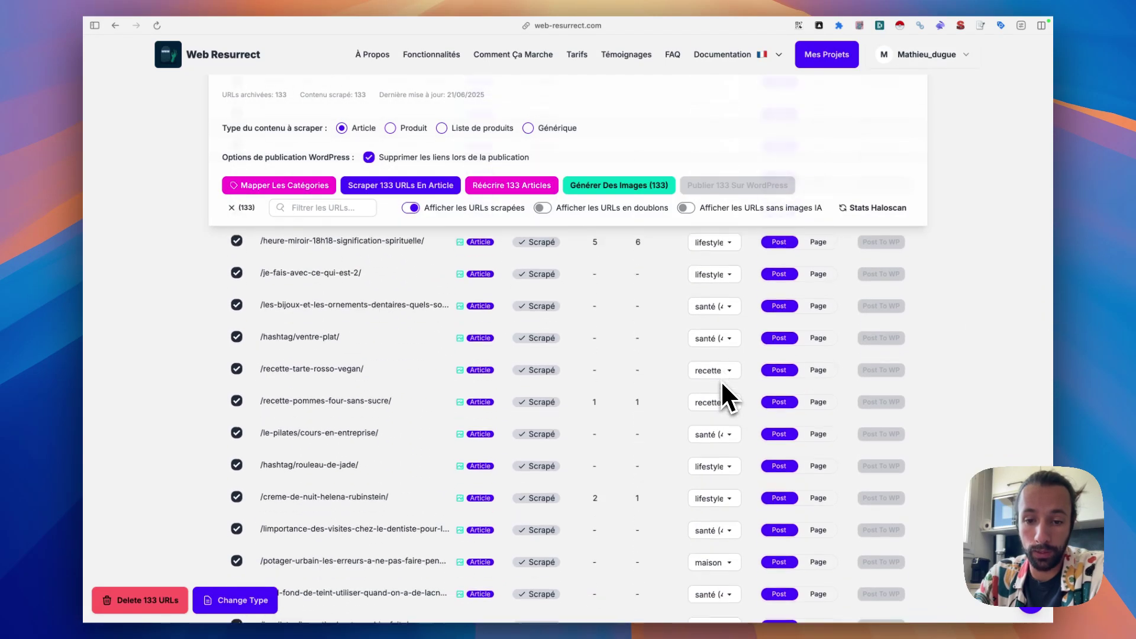
scroll(723, 397, down, 20)
scroll(727, 398, up, 10)
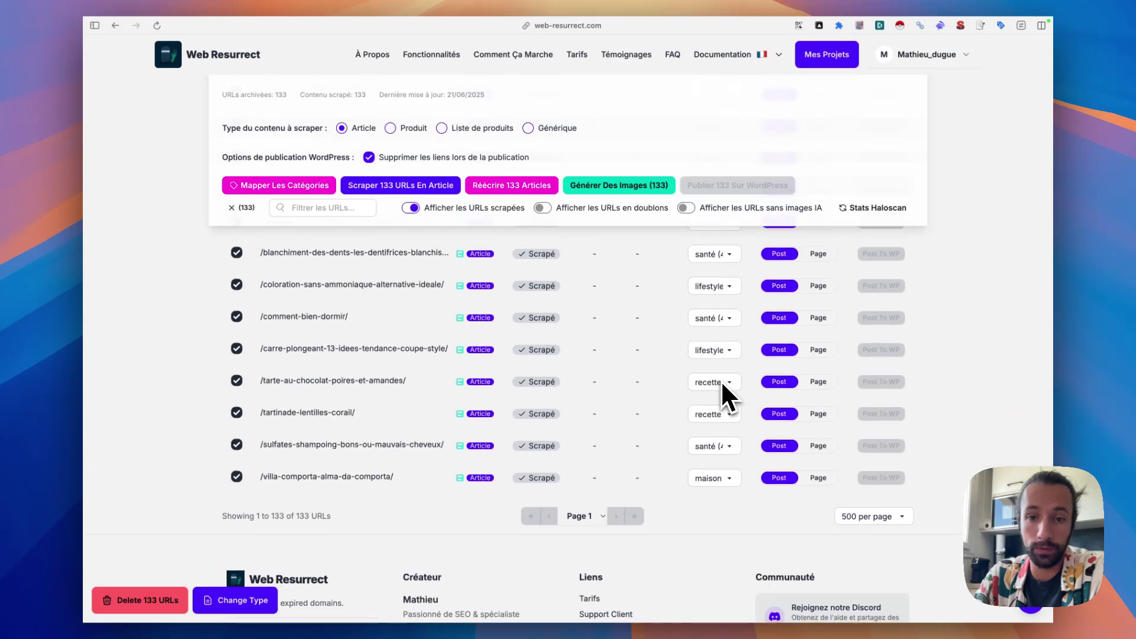
scroll(723, 391, up, 20)
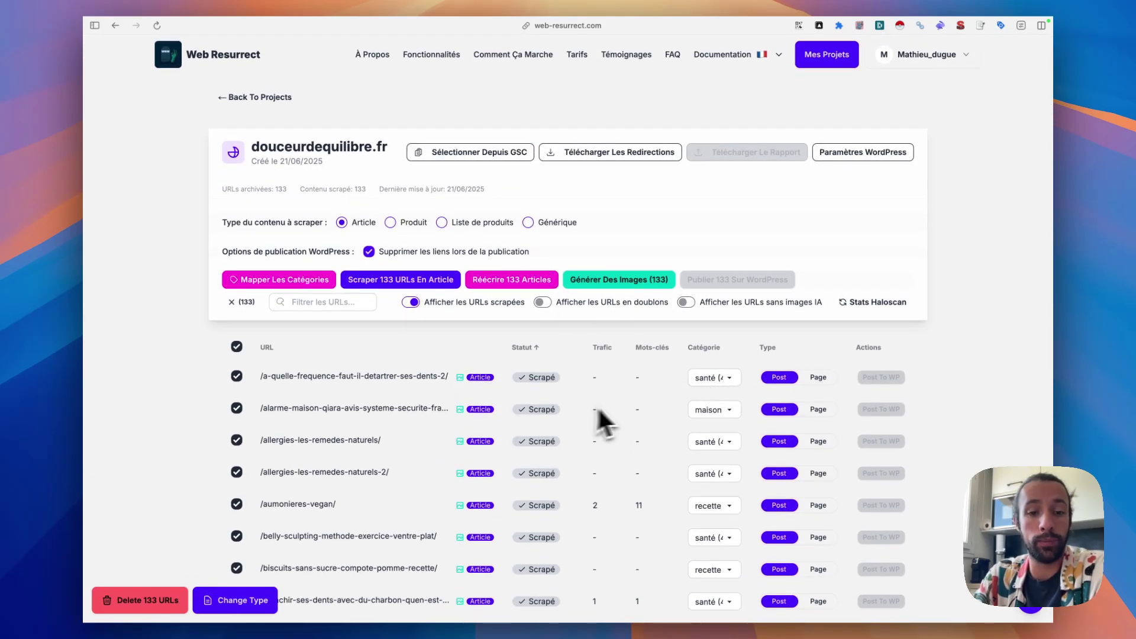
- Launch 'Réécrire 133 Articles' to rewrite all 133 scraped articles
click(512, 282)
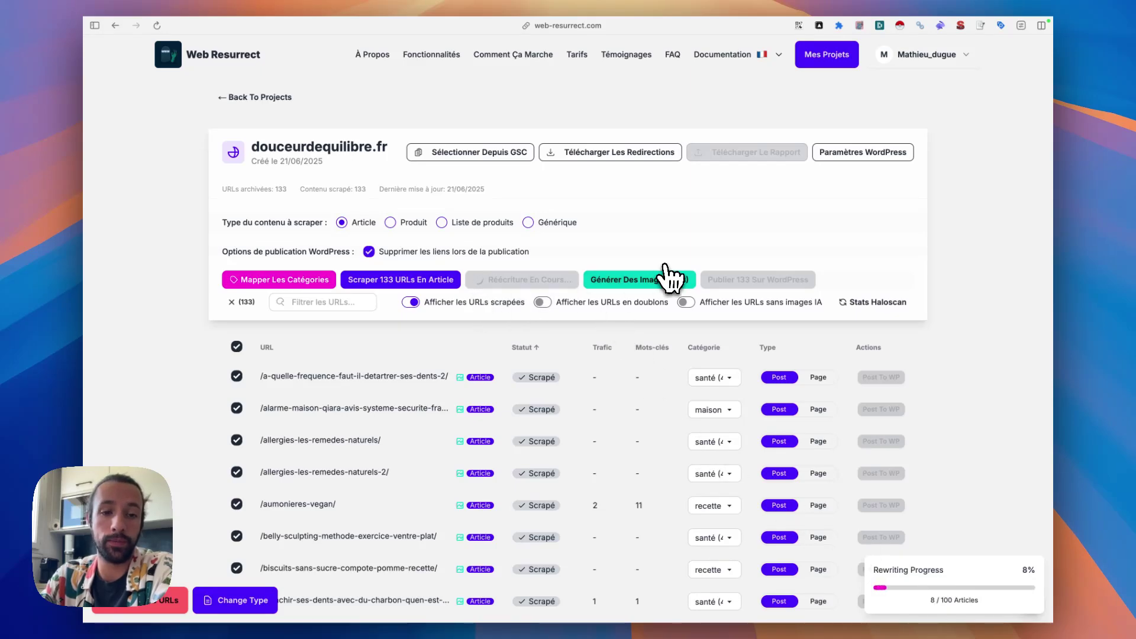
scroll(671, 278, down, 20)
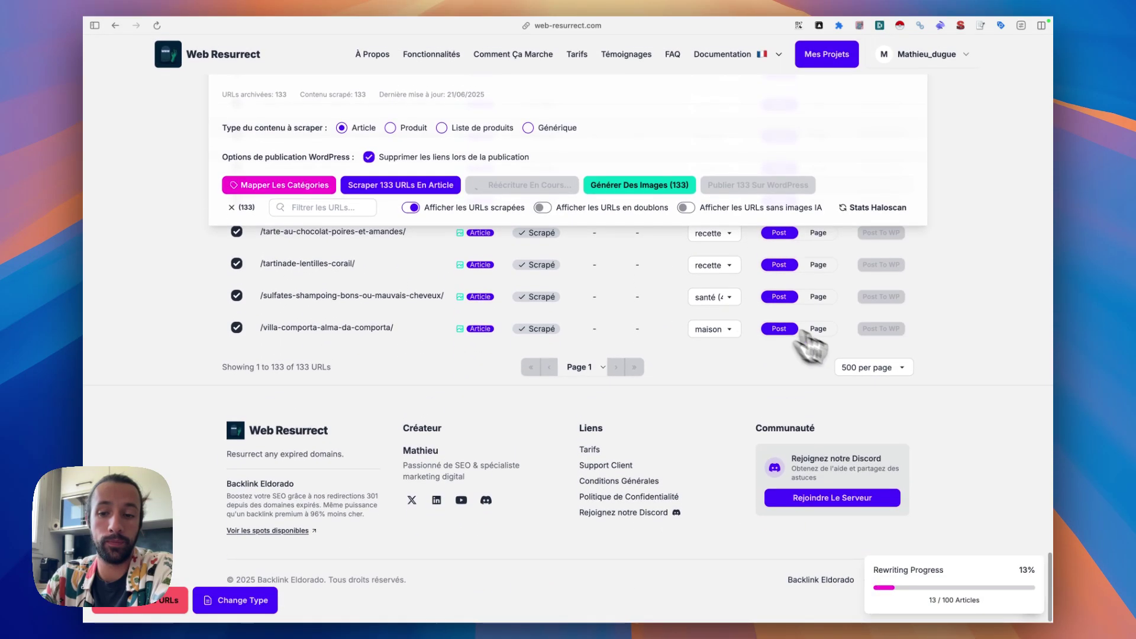
scroll(761, 406, up, 15)
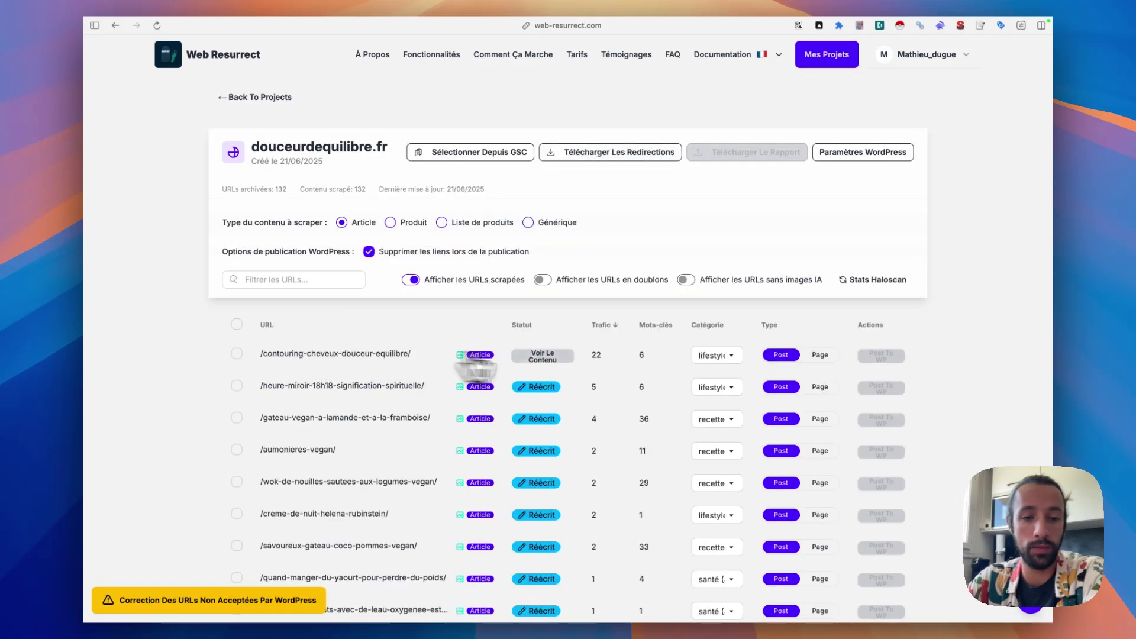
click(621, 355)
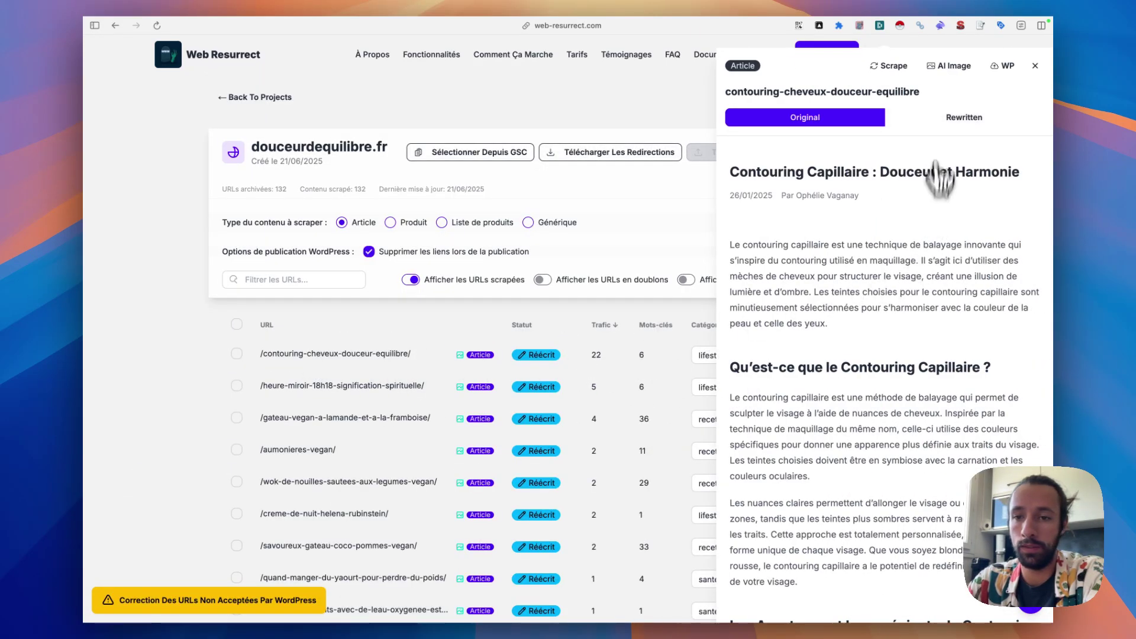
click(930, 124)
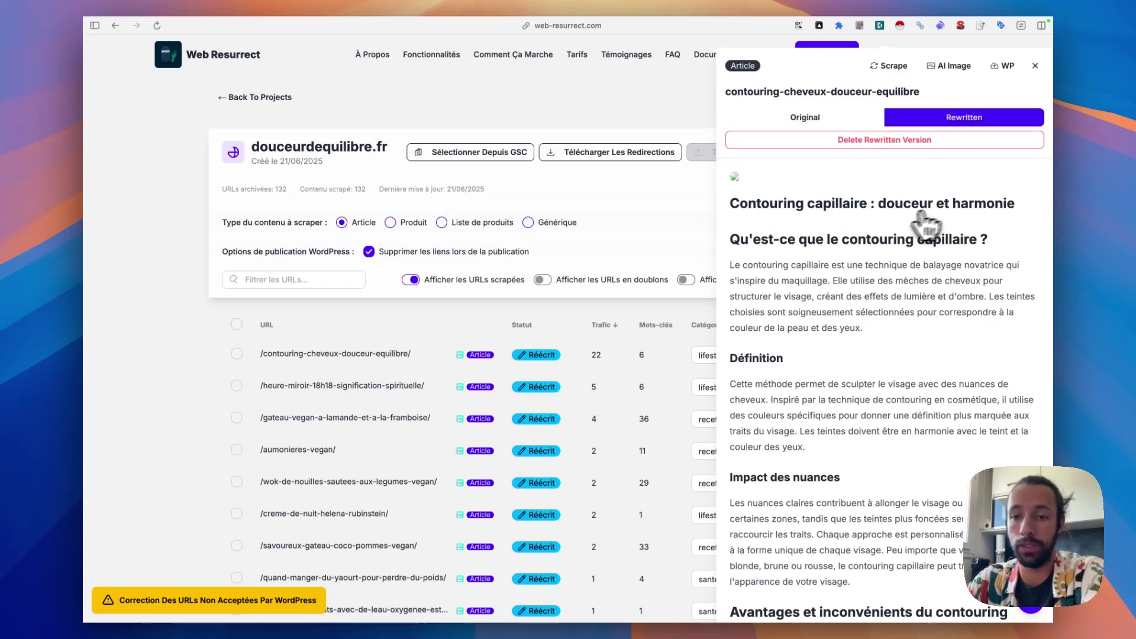
scroll(793, 236, down, 2)
scroll(793, 236, up, 2)
scroll(776, 274, down, 10)
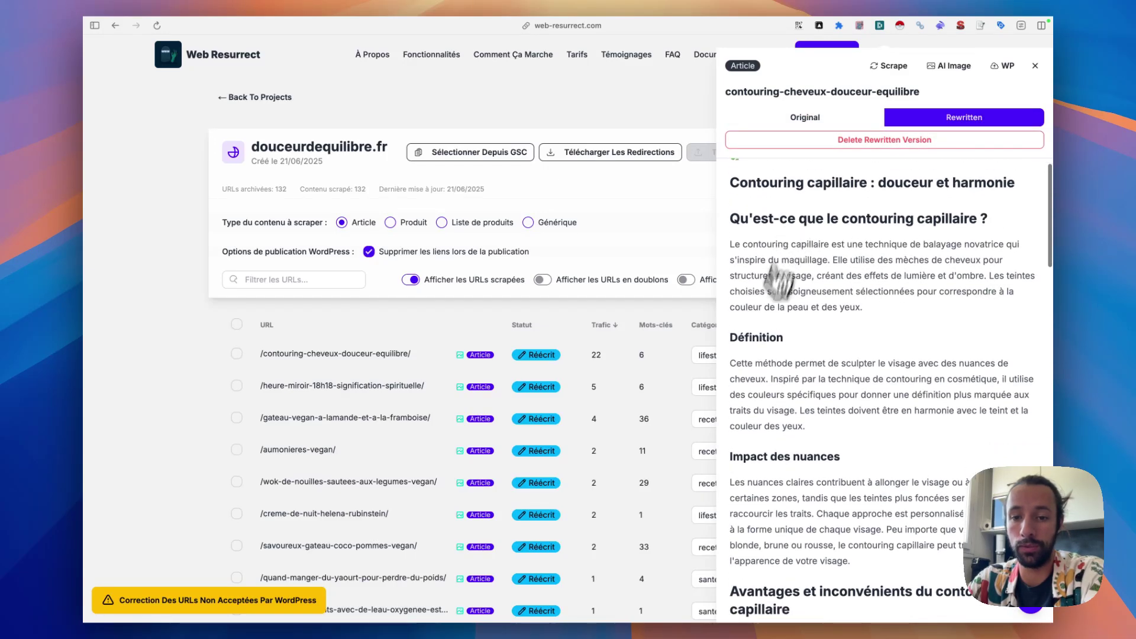
scroll(757, 368, down, 15)
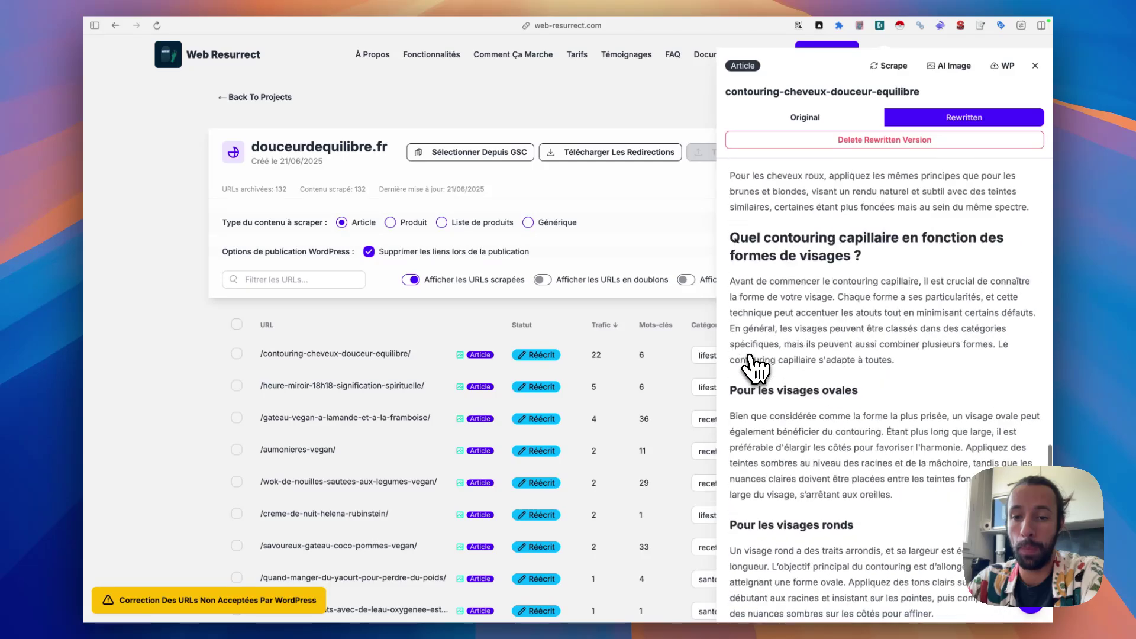
click(542, 387)
scroll(811, 326, up, 15)
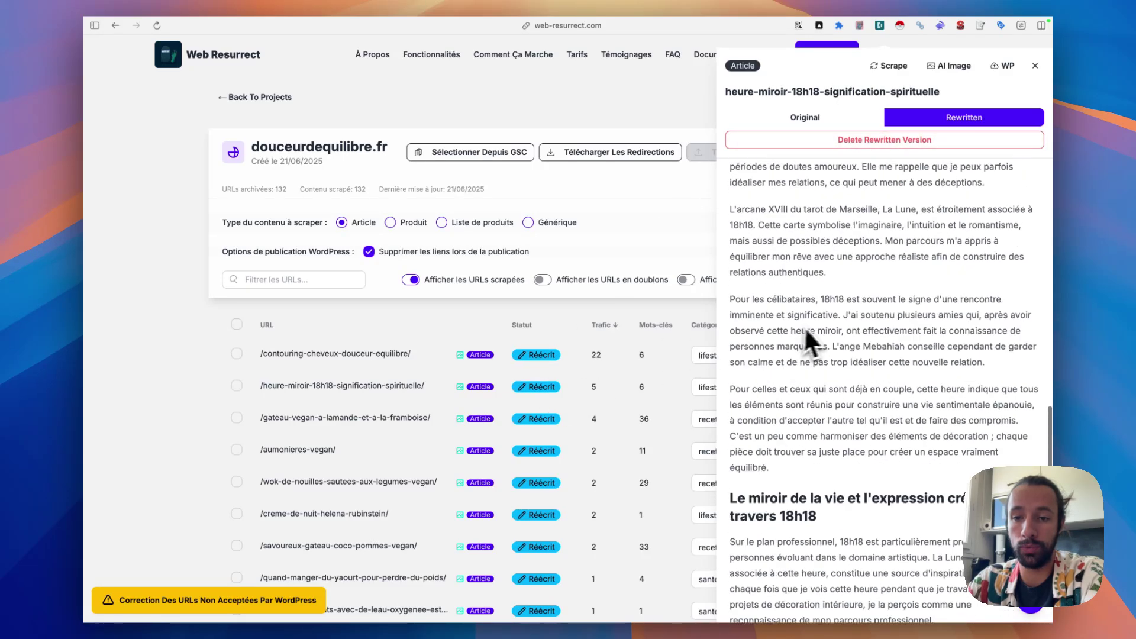
click(551, 420)
scroll(900, 331, down, 3)
scroll(900, 330, up, 3)
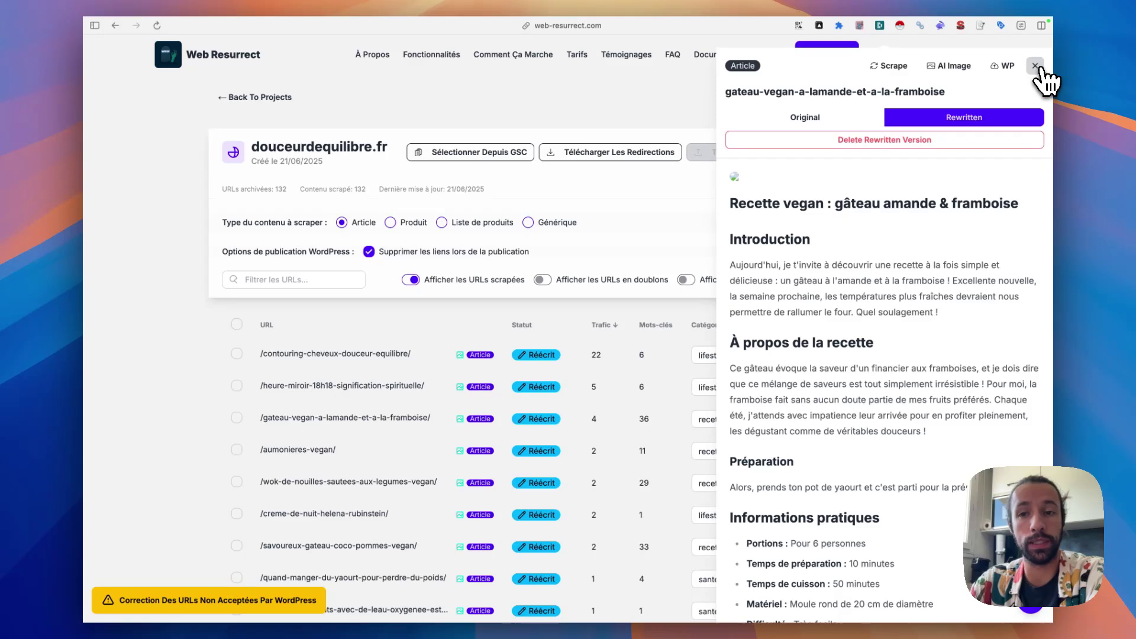
click(1036, 65)
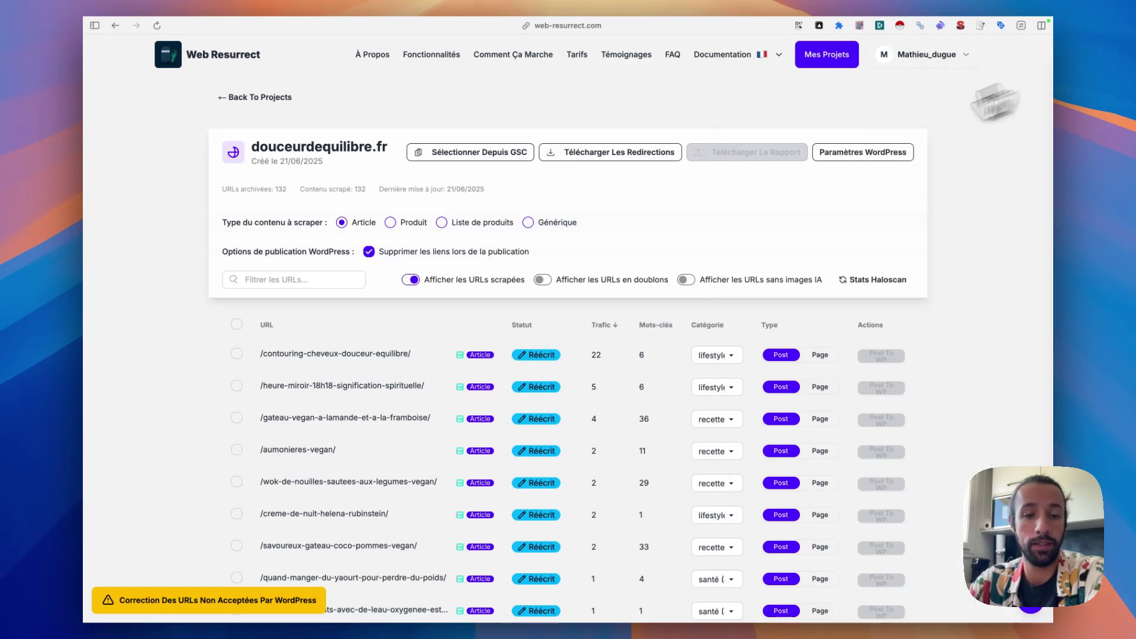
- Select all URLs and run 'Générer Des Images (14)' for the 14 articles
click(237, 324)
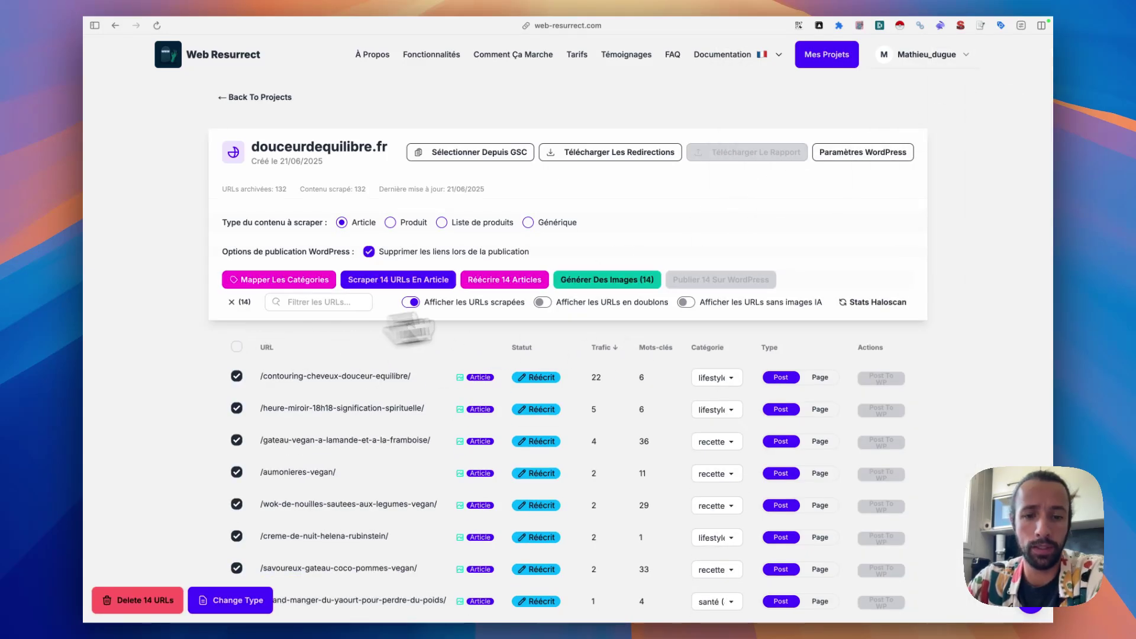
click(619, 284)
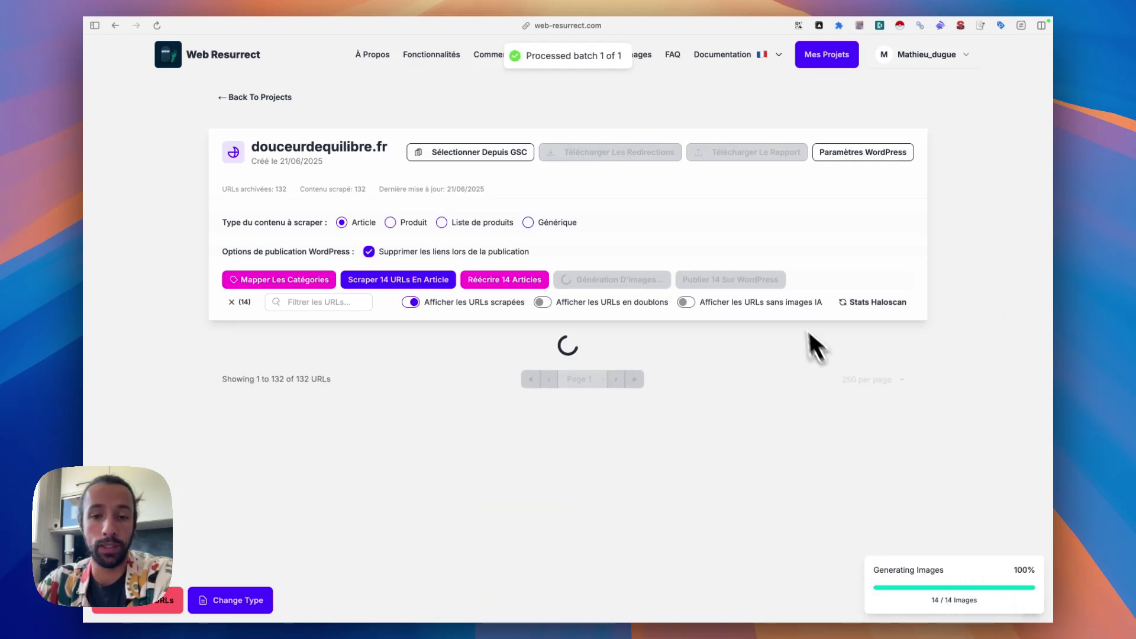
mouse_move(552, 372)
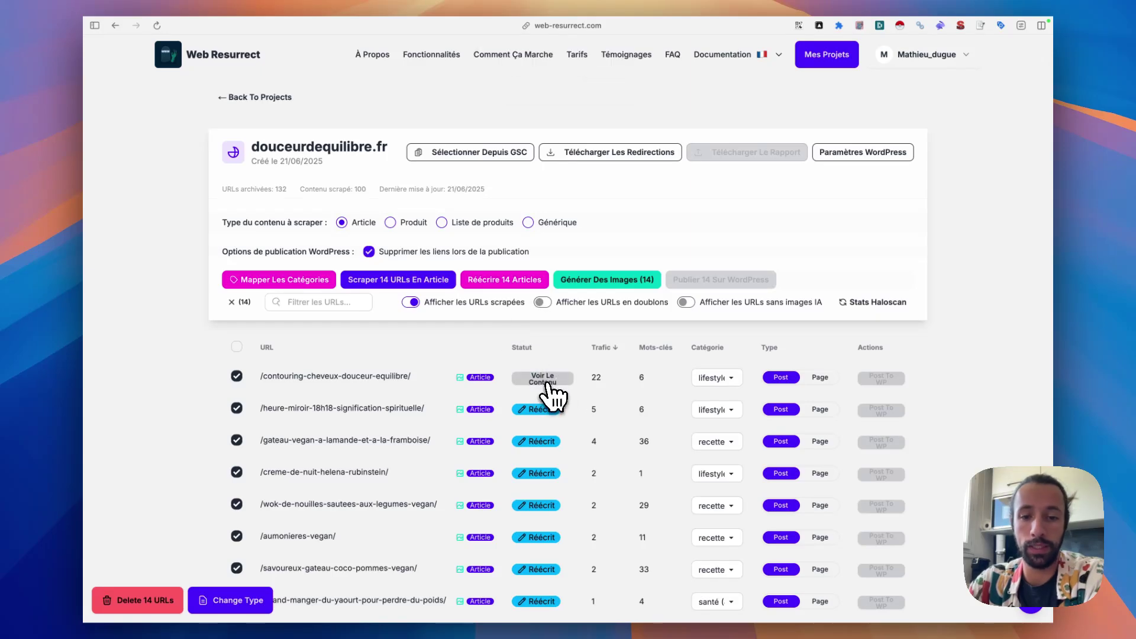
click(545, 382)
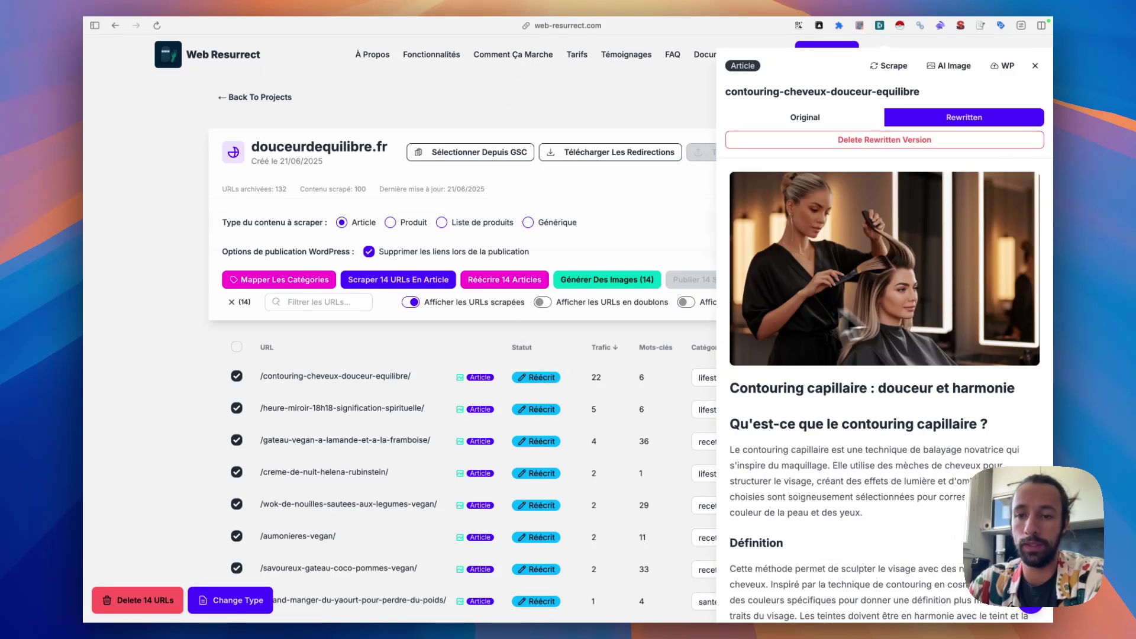
click(543, 413)
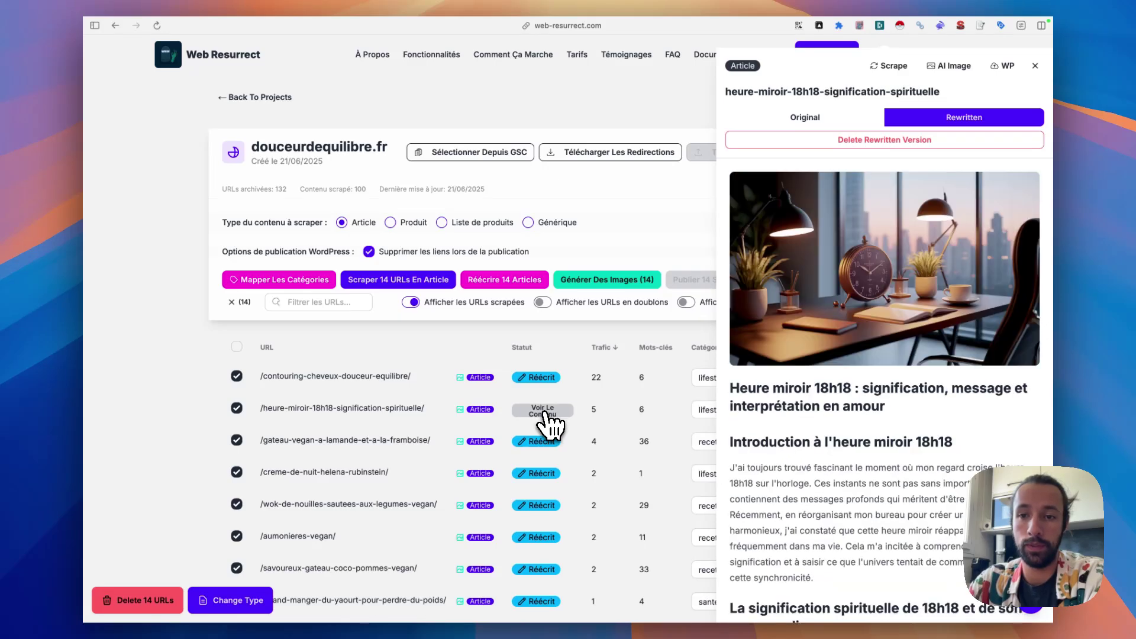
click(540, 445)
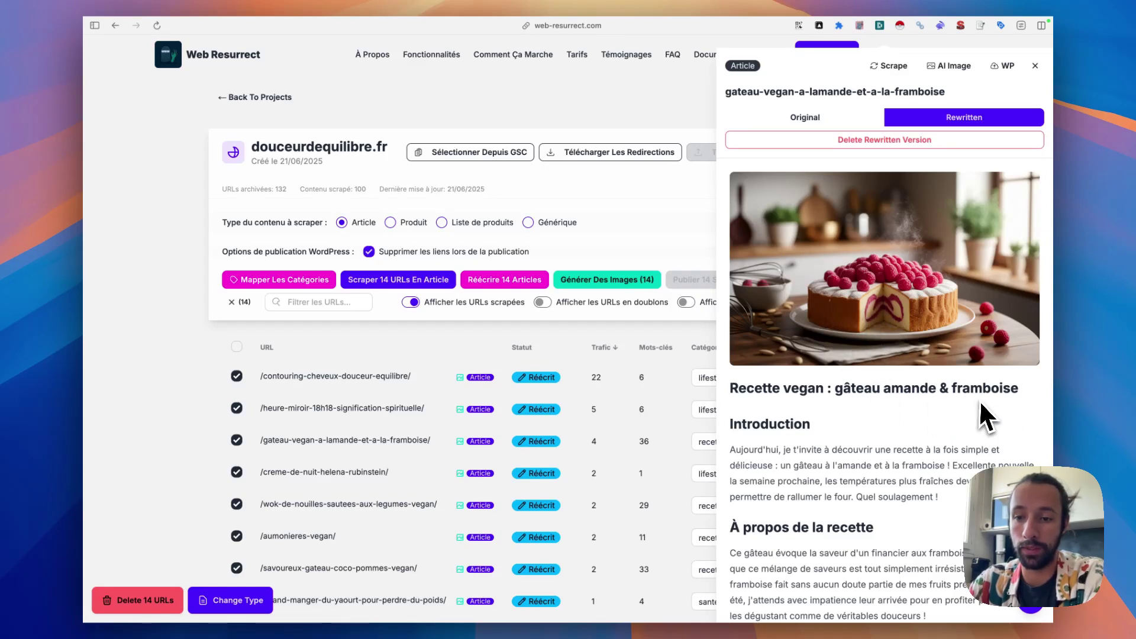
click(549, 475)
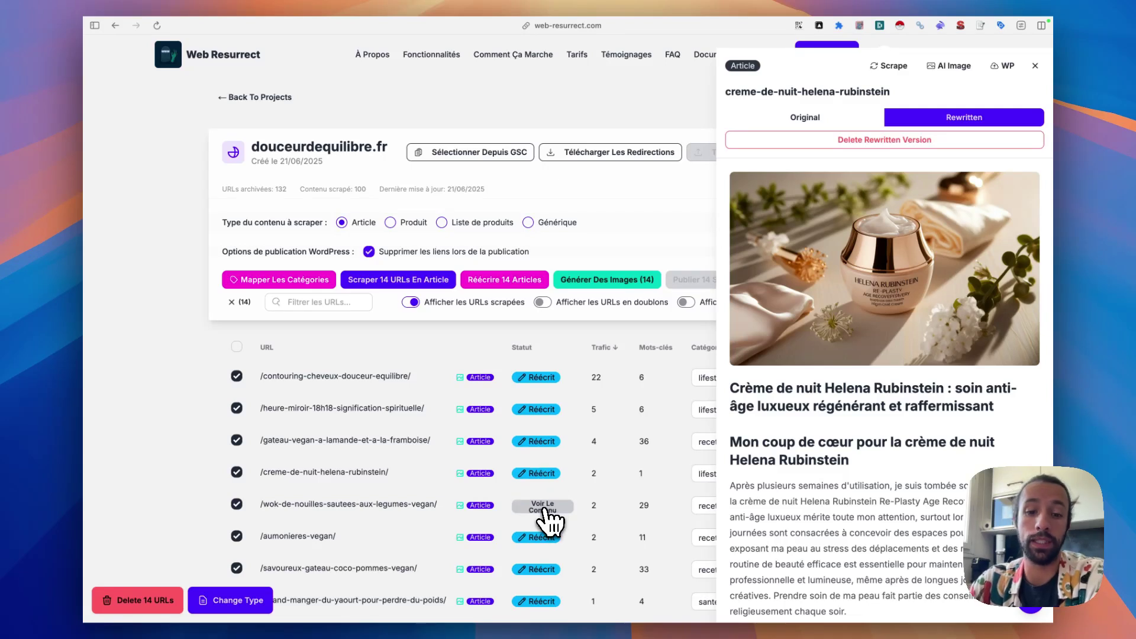
click(553, 515)
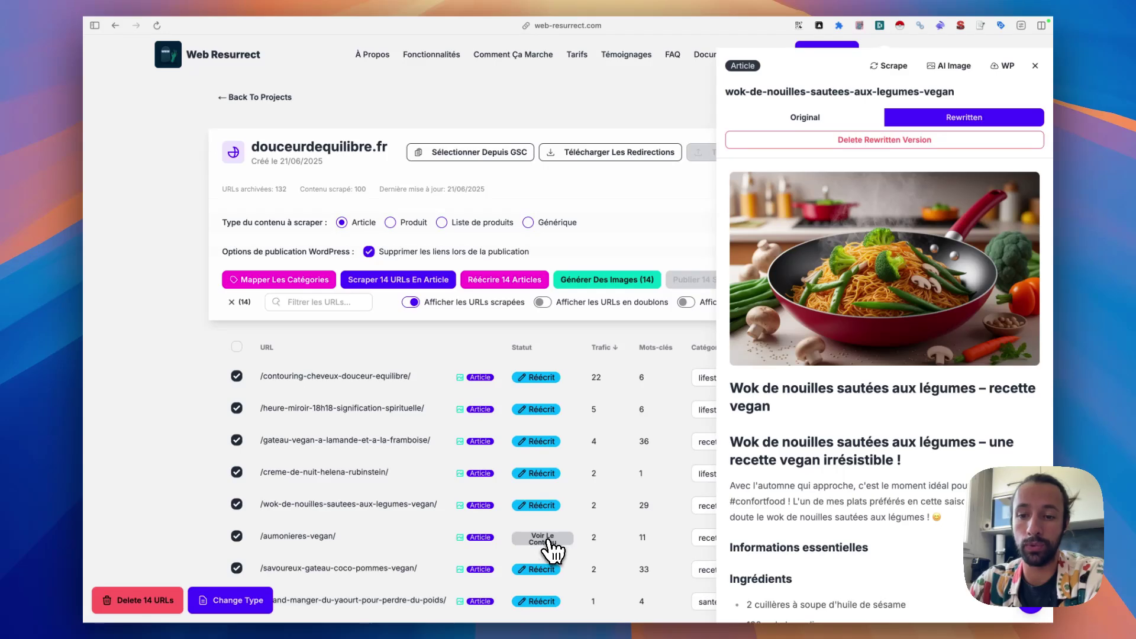
scroll(553, 553, down, 3)
click(548, 541)
- Reselect all URLs and publish the 132 rewritten articles with 'Publier 132 Sur WordPress'
click(1035, 66)
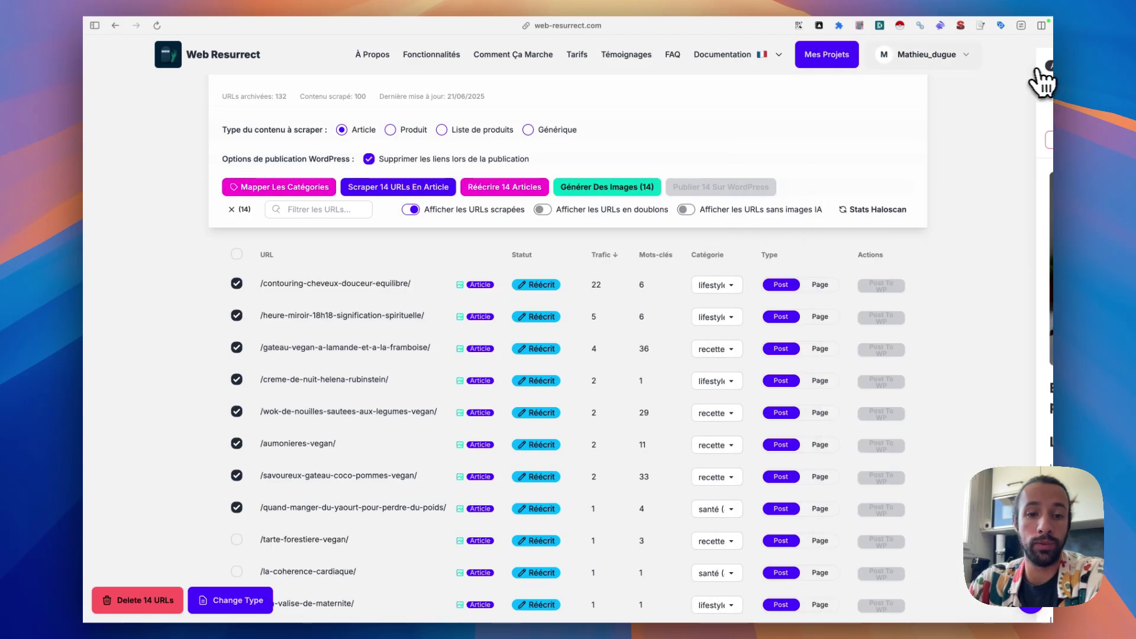
click(232, 209)
click(236, 254)
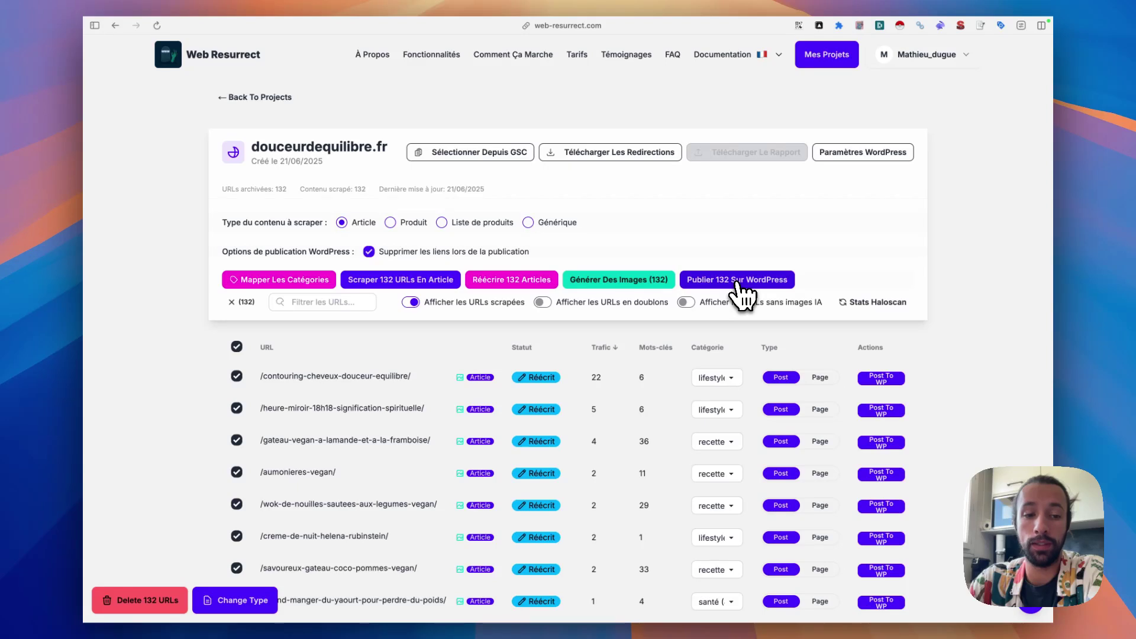
click(738, 282)
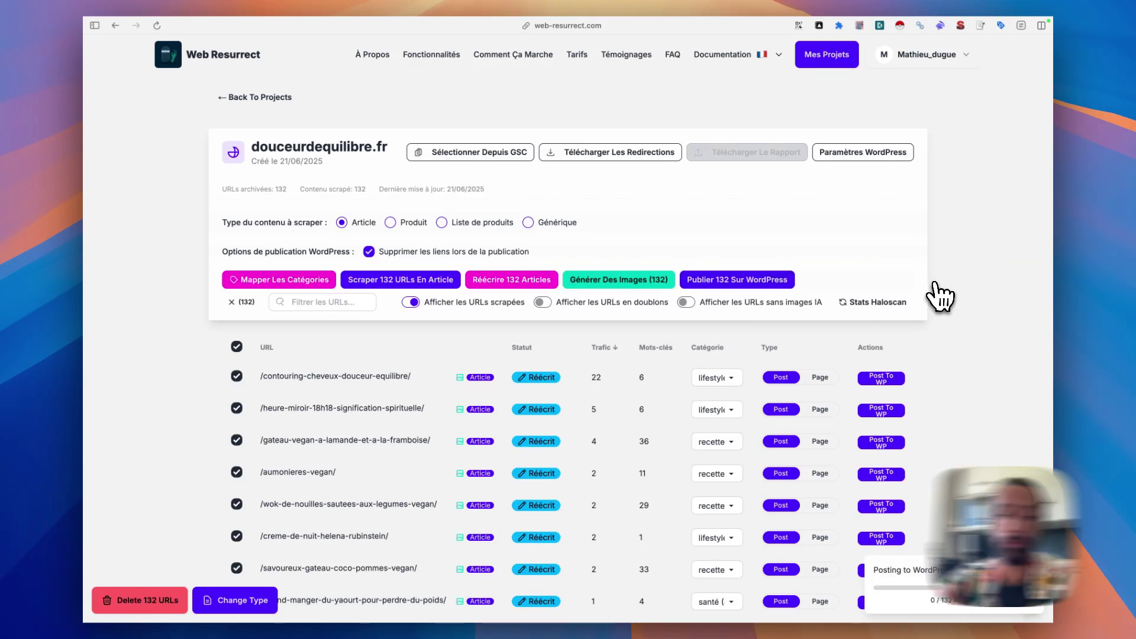
scroll(541, 385, down, 3)
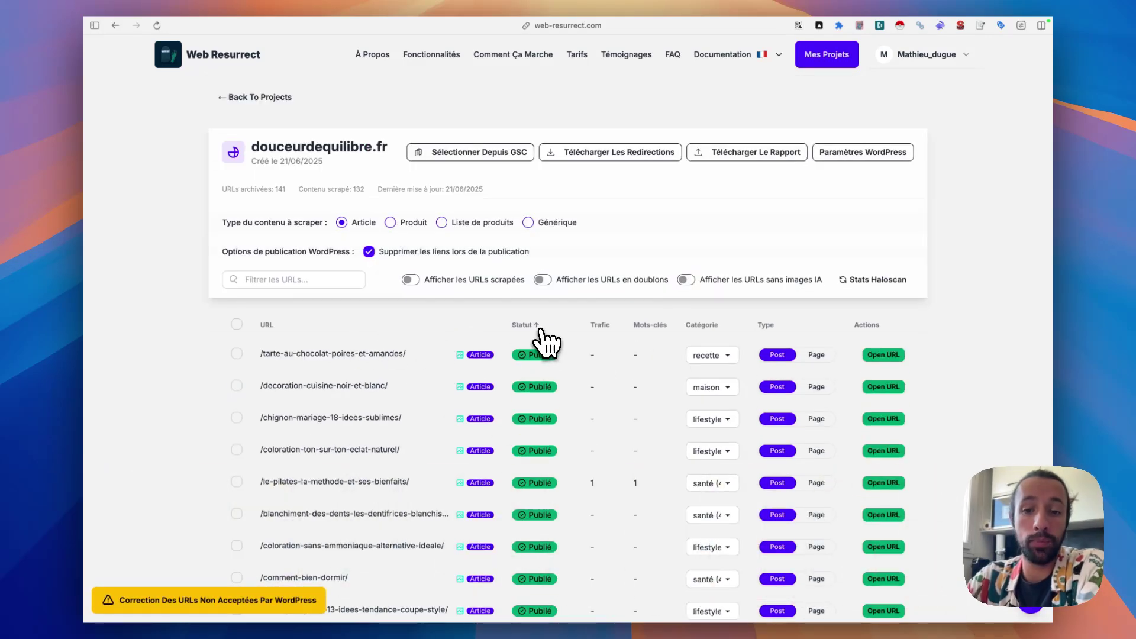
- Open the /le-pilates/cours-pour-les-seniors/ article panel from the URL table
scroll(328, 422, down, 5)
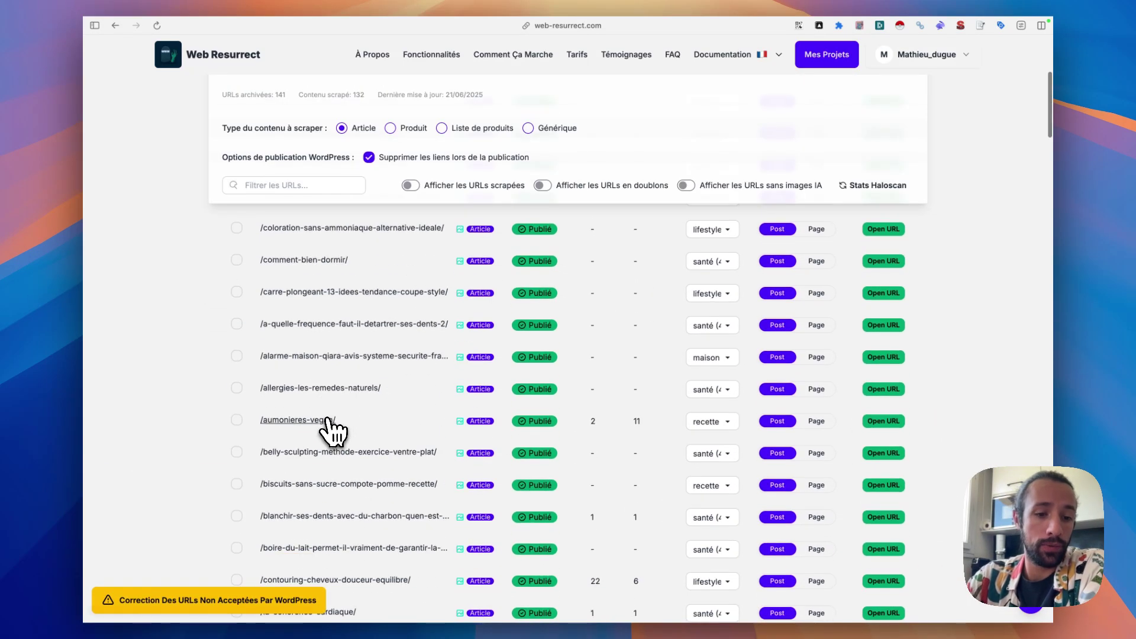
scroll(332, 430, down, 10)
scroll(358, 336, down, 12)
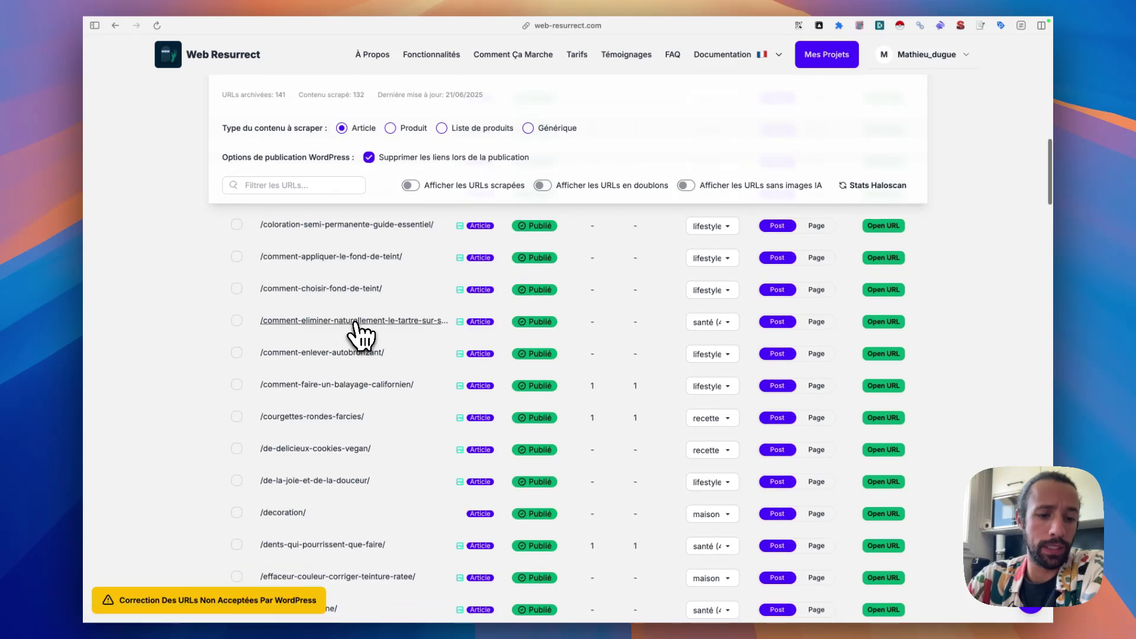
scroll(358, 337, down, 15)
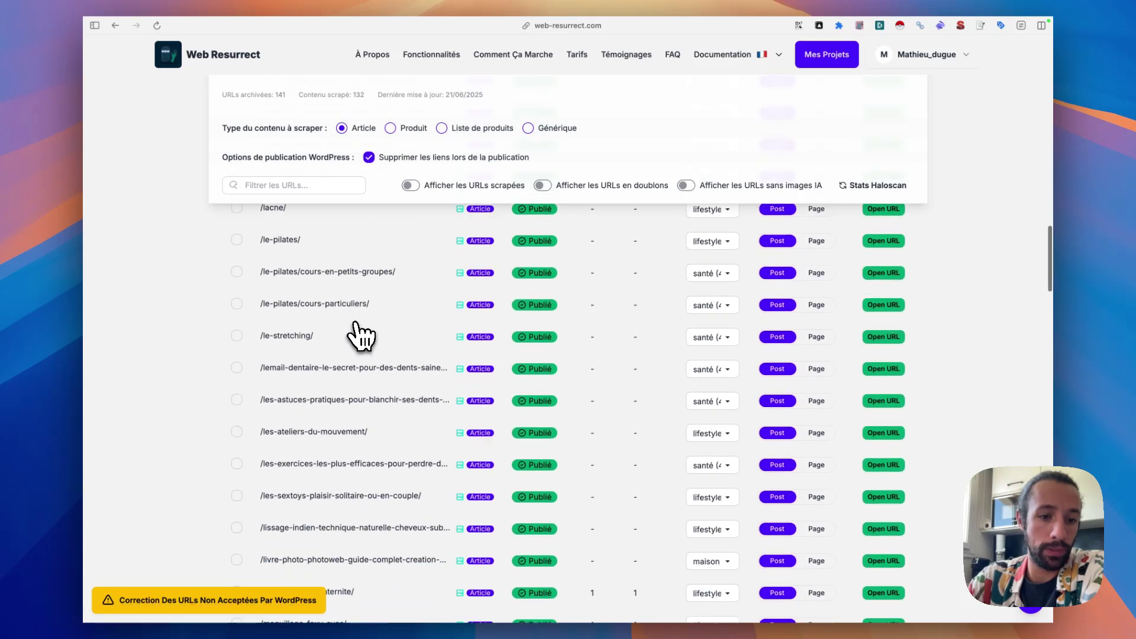
scroll(358, 336, down, 10)
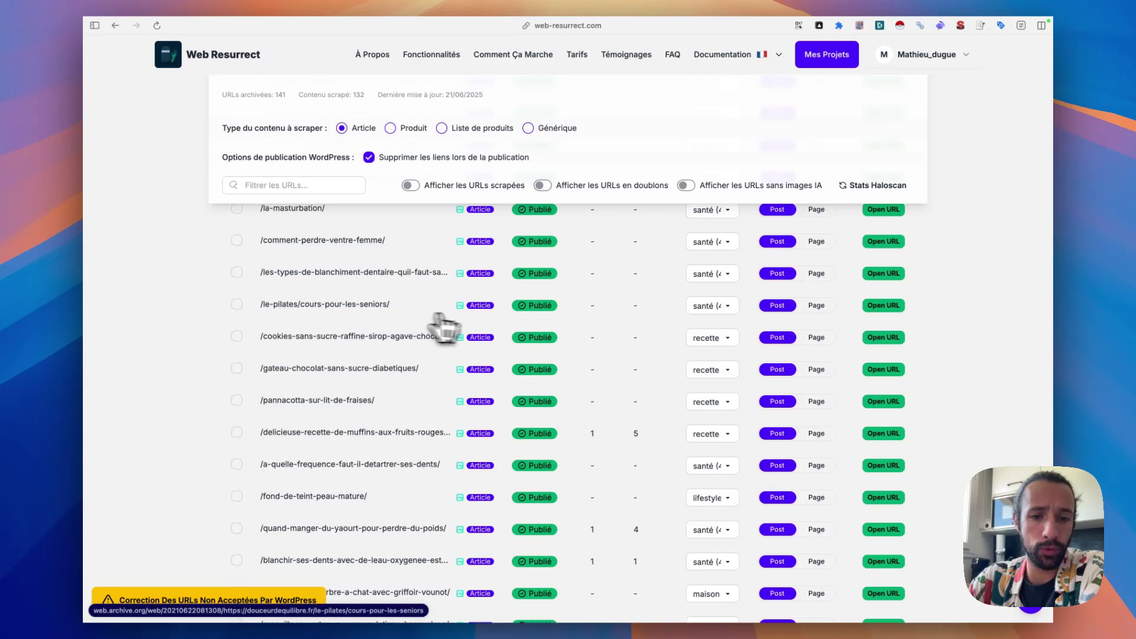
click(551, 307)
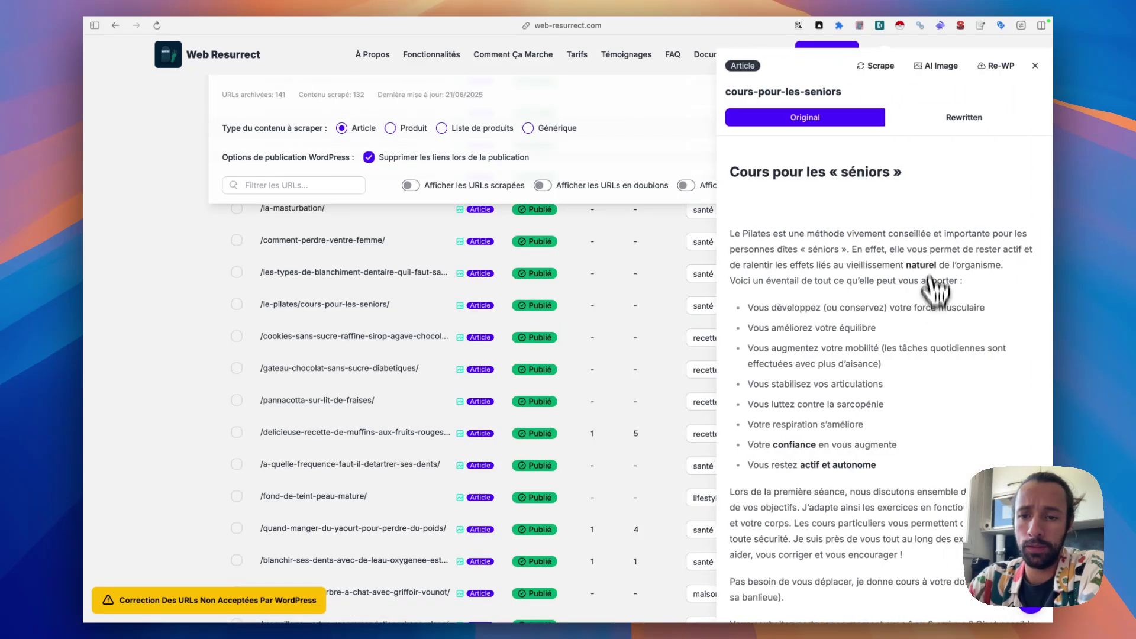
- Review the Rewritten version of the seniors Pilates article, then return to WordPress Comptes
click(953, 118)
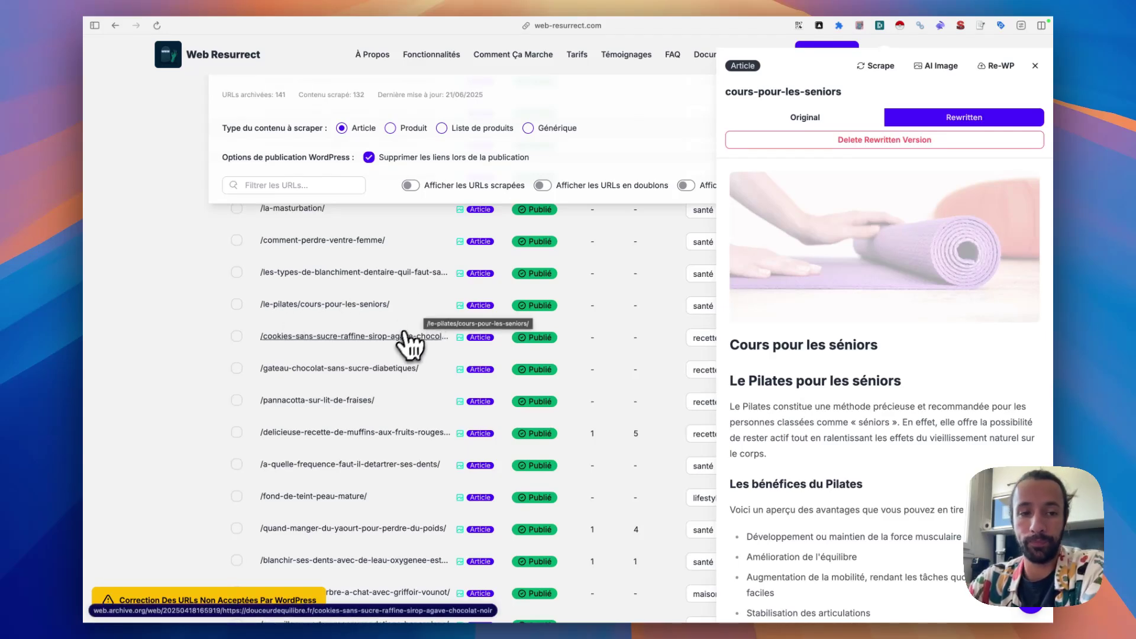
scroll(403, 349, up, 10)
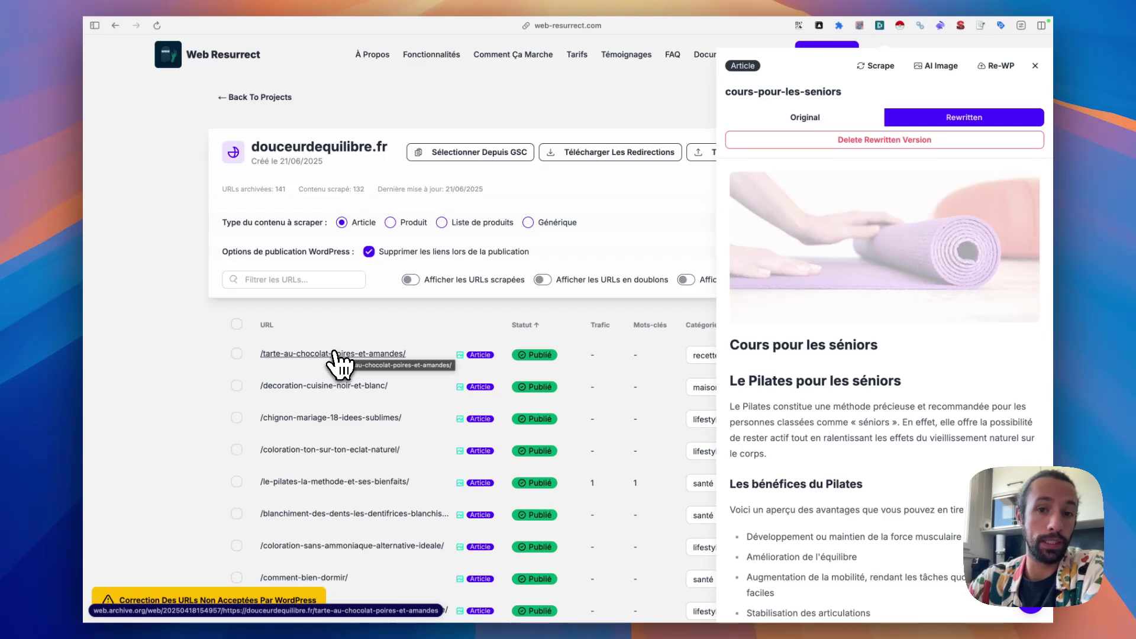
mouse_move(119, 177)
click(158, 179)
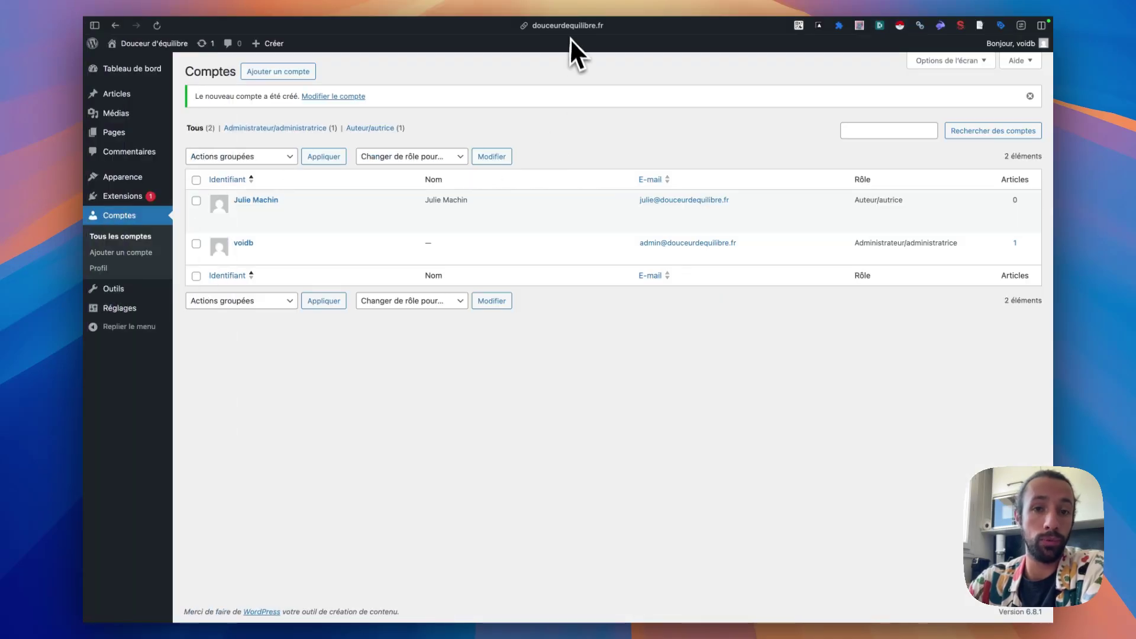
- Return to the Web Resurrect project and open the 'Correction Des URLs Non Acceptées' tutorial
click(569, 32)
click(481, 117)
mouse_move(123, 169)
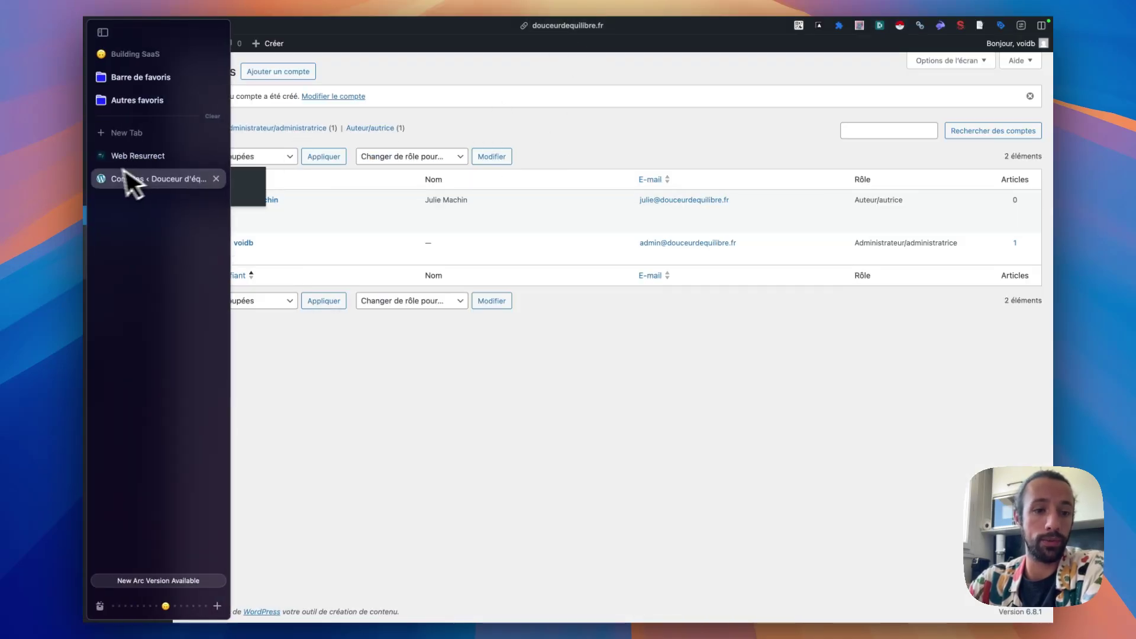
click(163, 162)
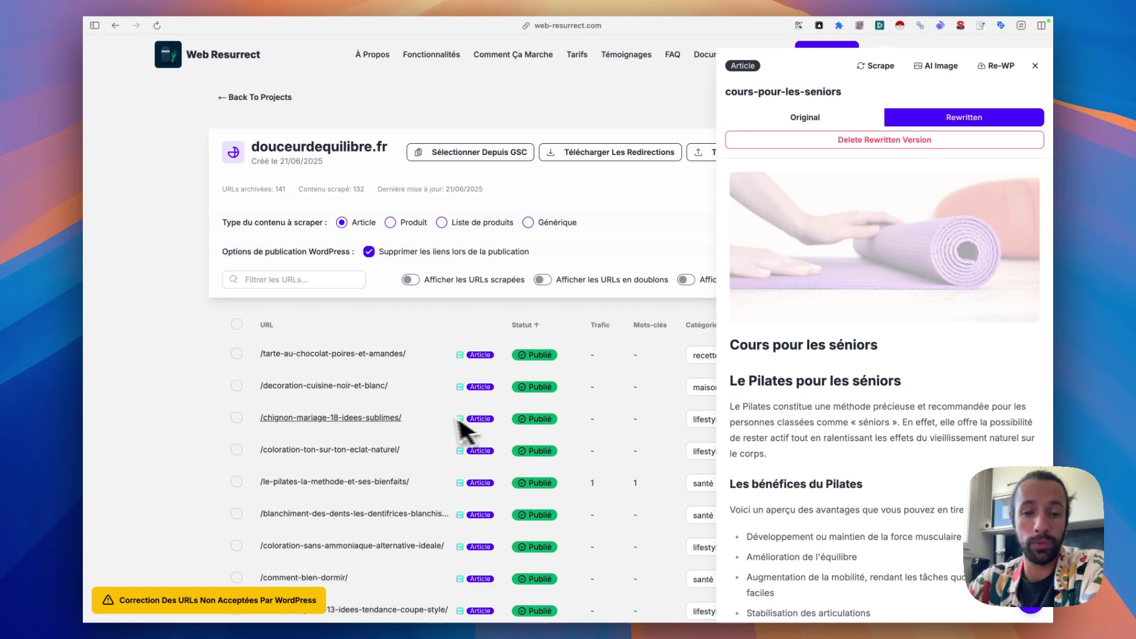
click(1035, 65)
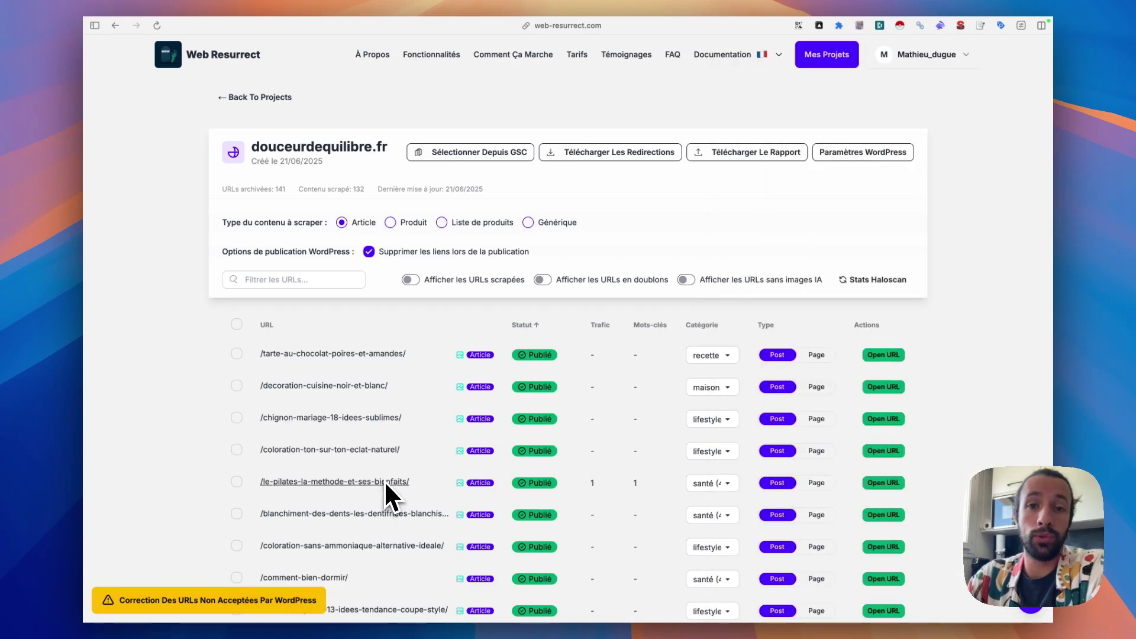
click(214, 604)
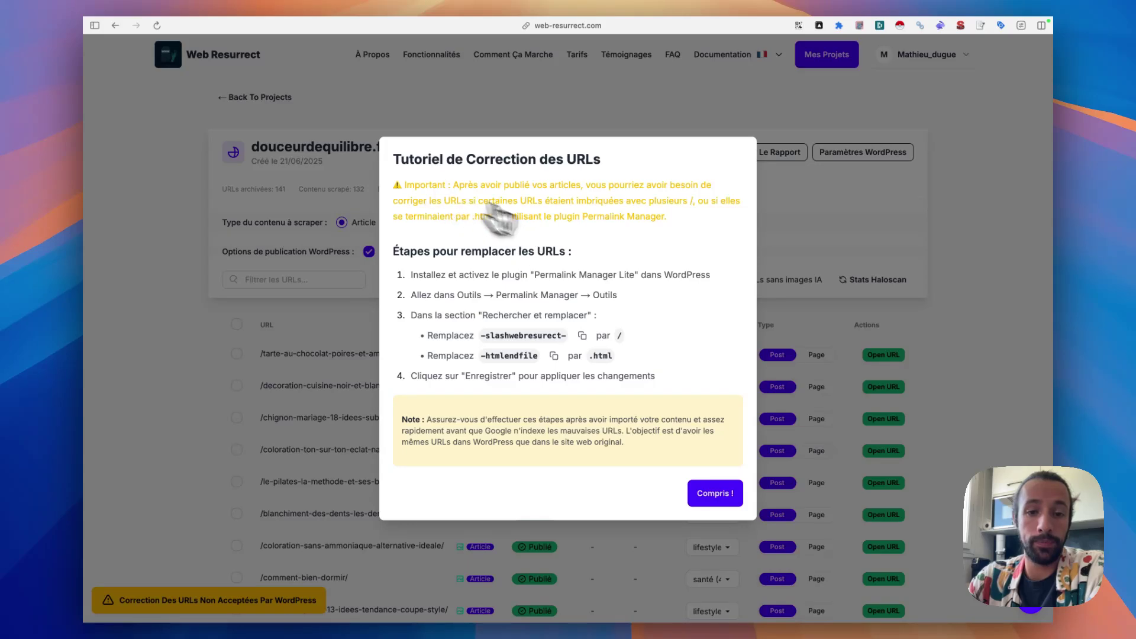
- Pick out the Permalink Manager Lite plugin name and go to WordPress's Ajouter des extensions page
drag(535, 275, 625, 277)
mouse_move(152, 228)
click(176, 183)
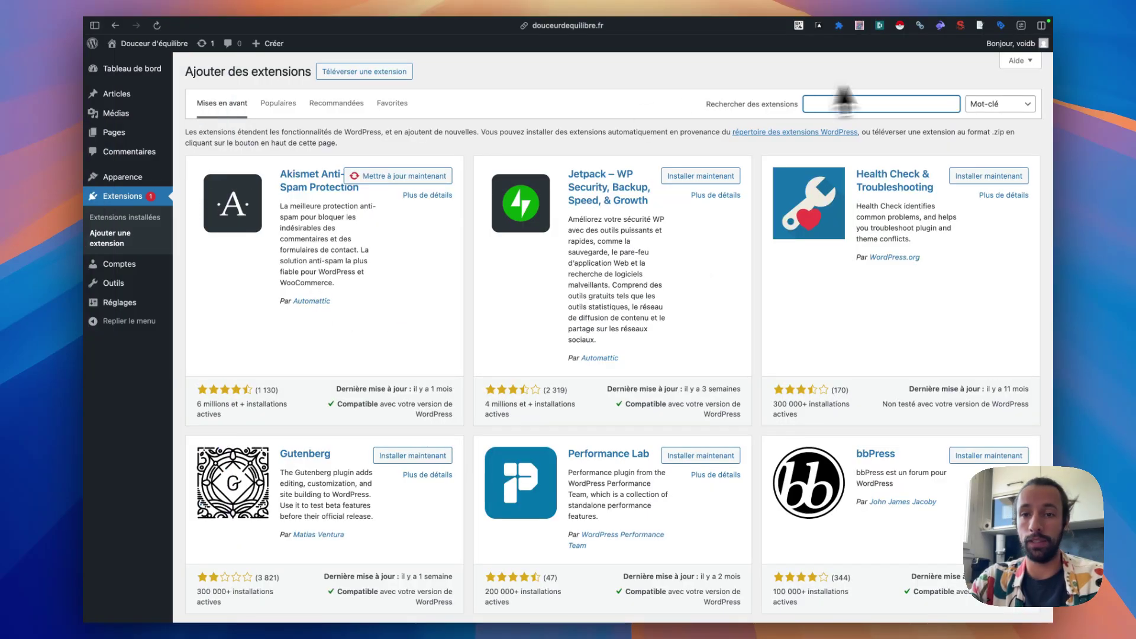
- Search WordPress plugins for 'permalink manager lite', then install and activate it
text(voidb)
double_click(823, 109)
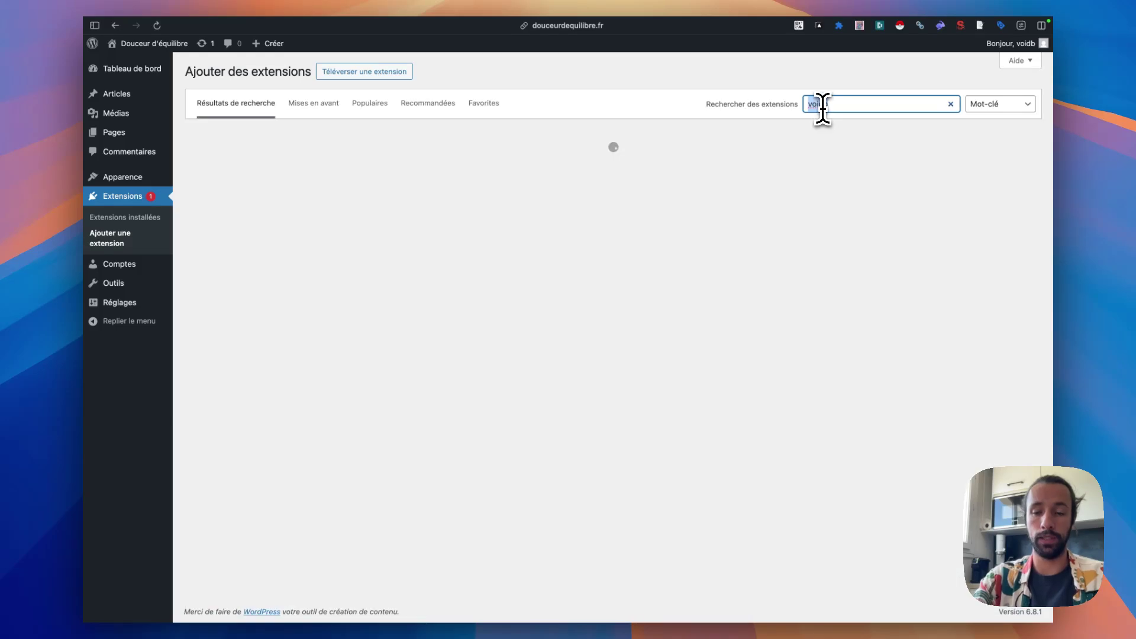
text(permalink manager lite)
click(418, 167)
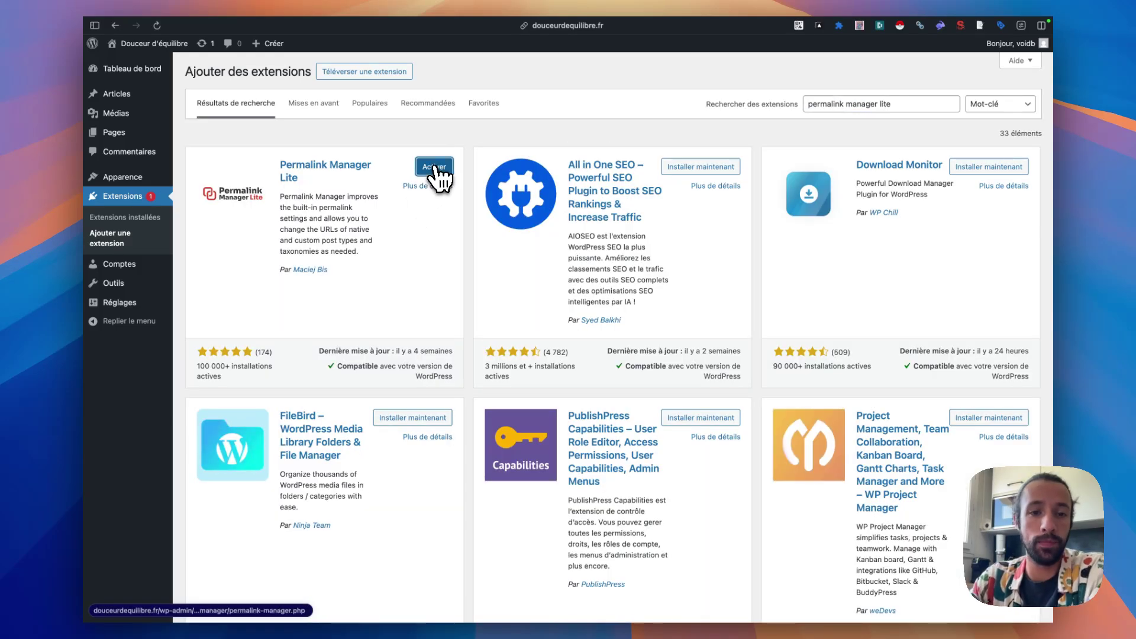
mouse_move(89, 249)
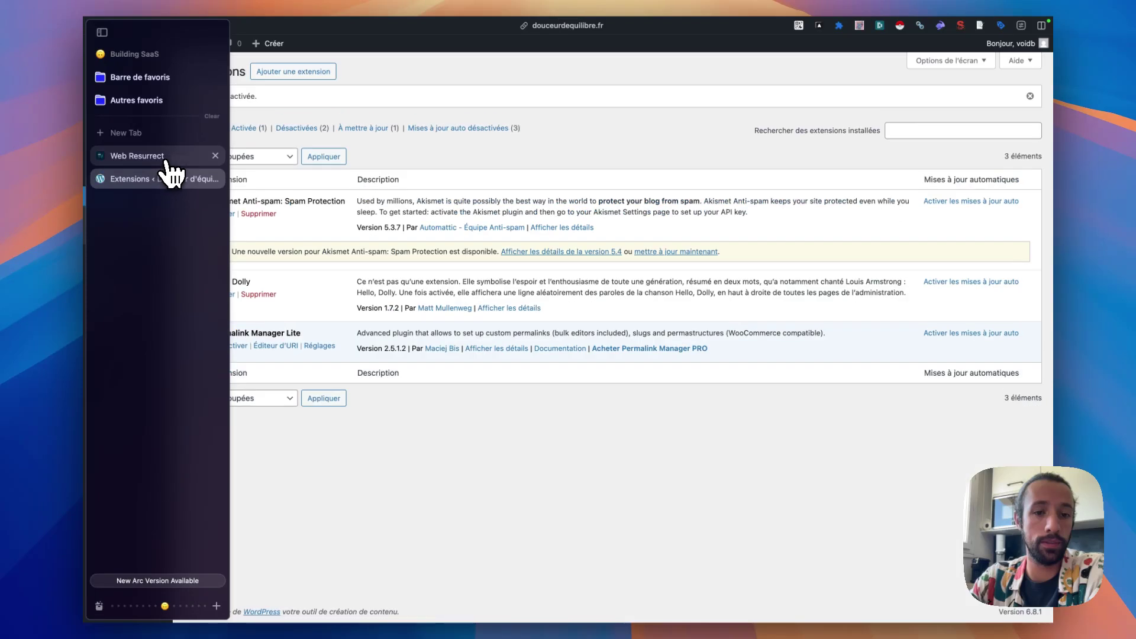
mouse_move(155, 285)
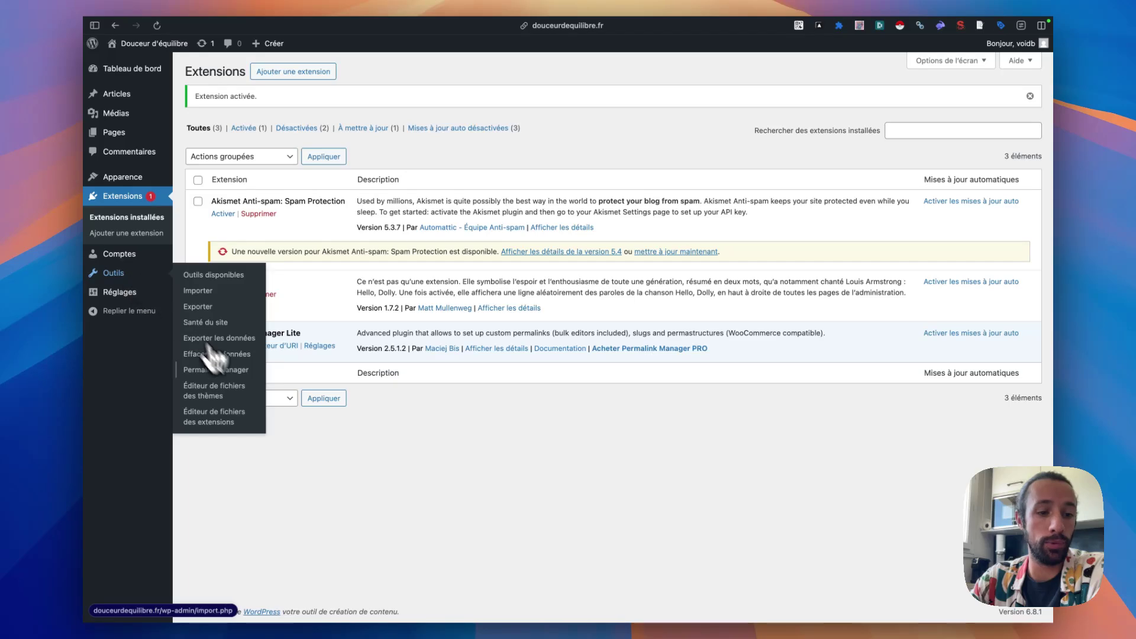
- Open Permalink Manager's Outils > Trouver et remplacer tool, then go back to the Web Resurrect tutorial
click(216, 370)
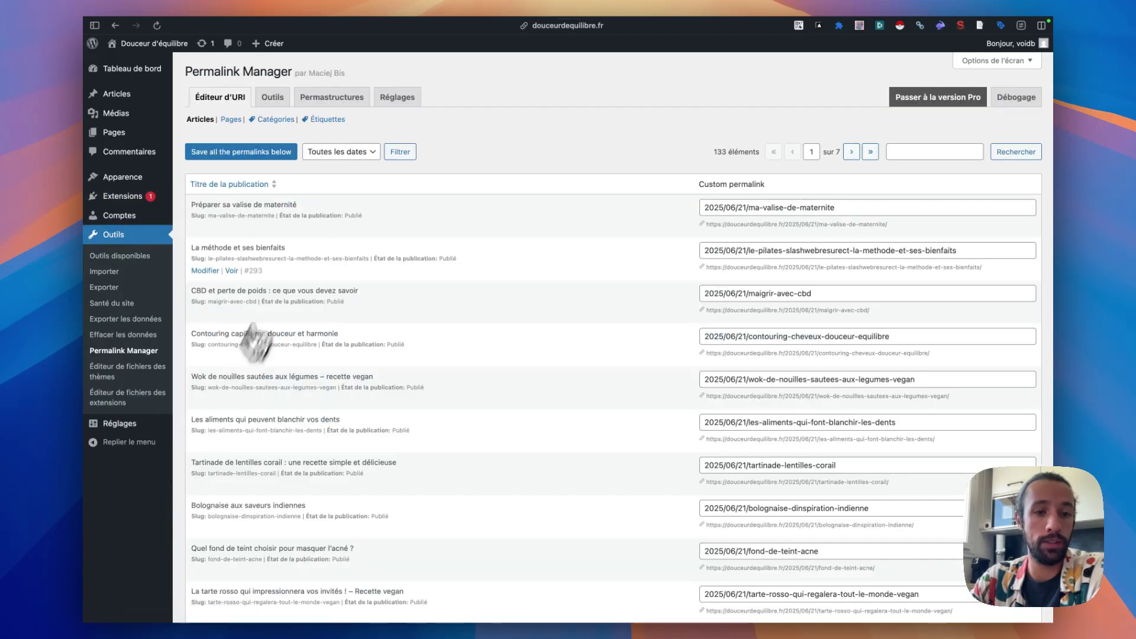
click(273, 98)
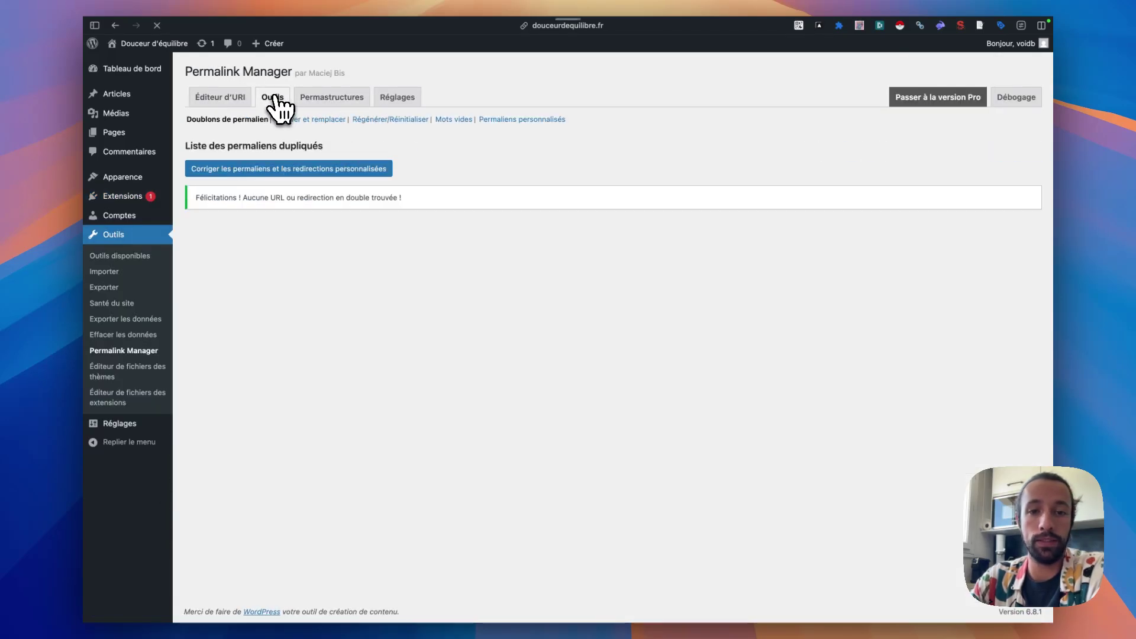
click(329, 119)
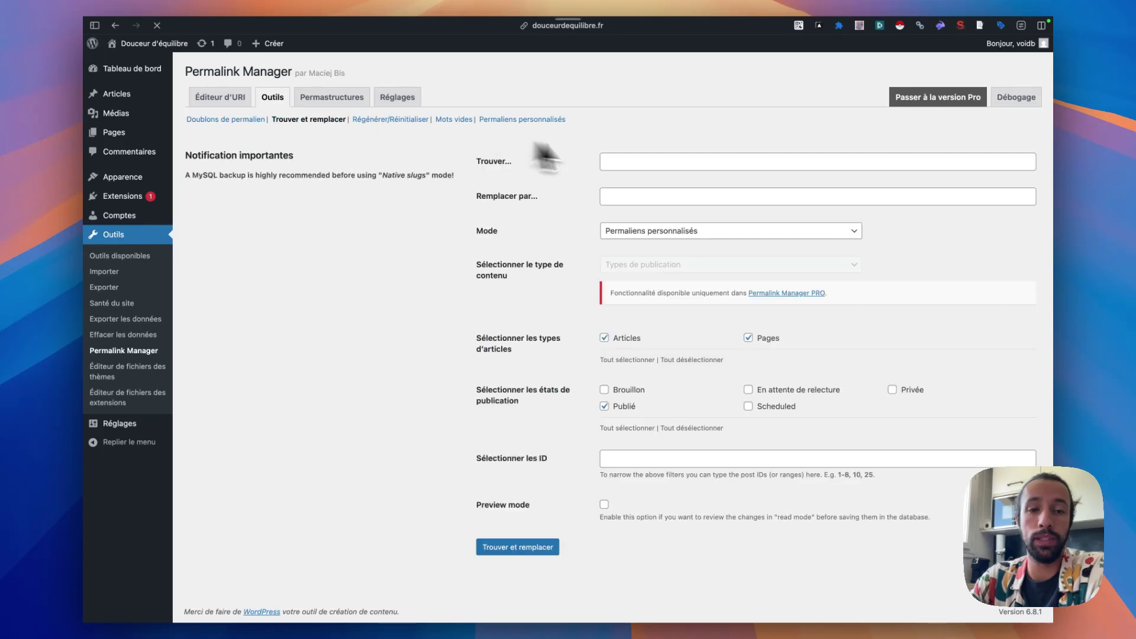
mouse_move(208, 223)
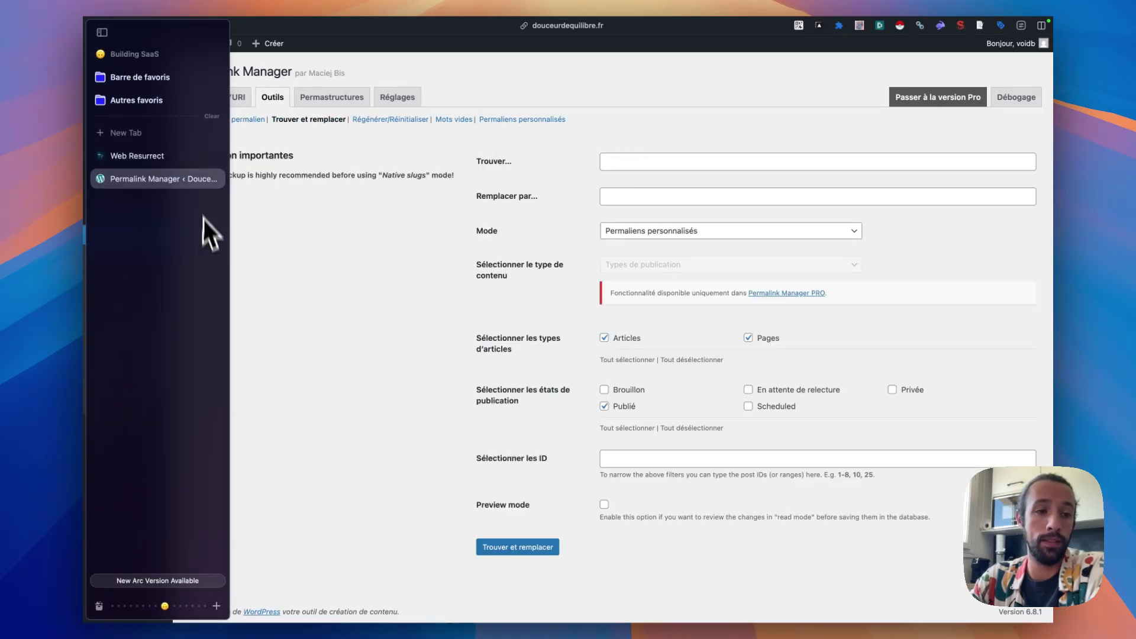
click(179, 158)
- Copy the -slashwebresurect- marker from the tutorial and return to the Permalink Manager tab
click(529, 343)
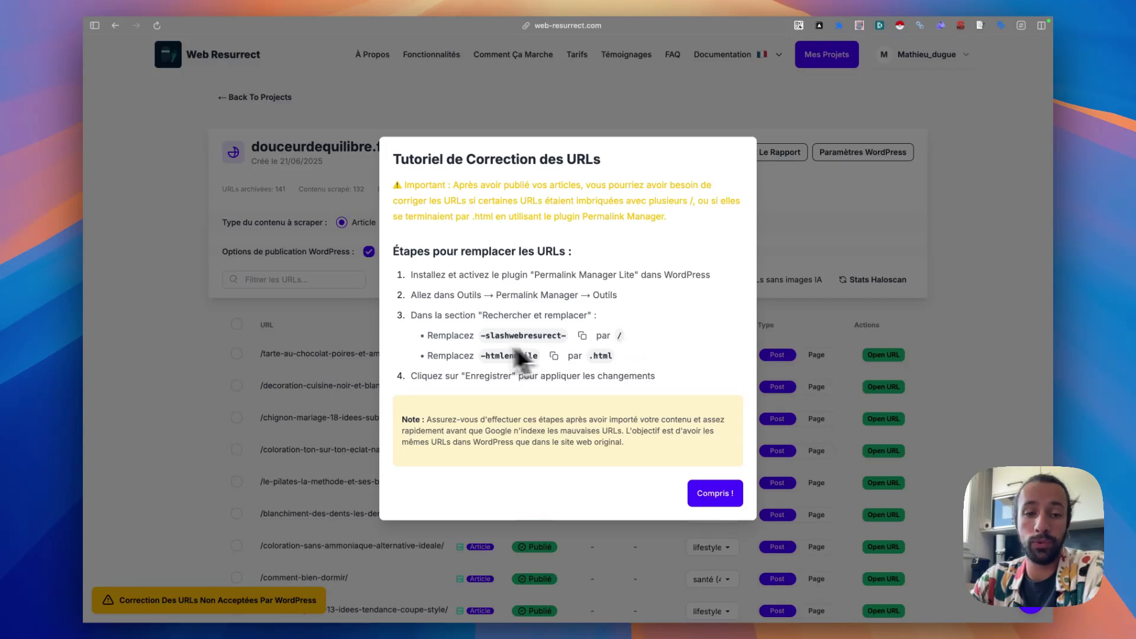
drag(418, 332, 644, 333)
click(645, 333)
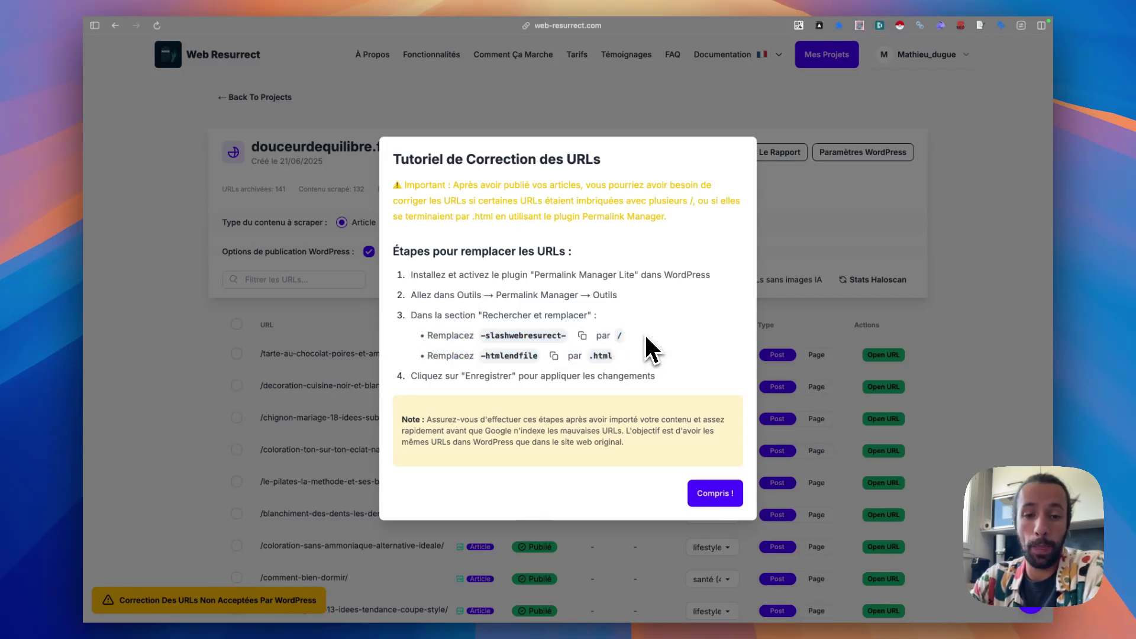
click(582, 336)
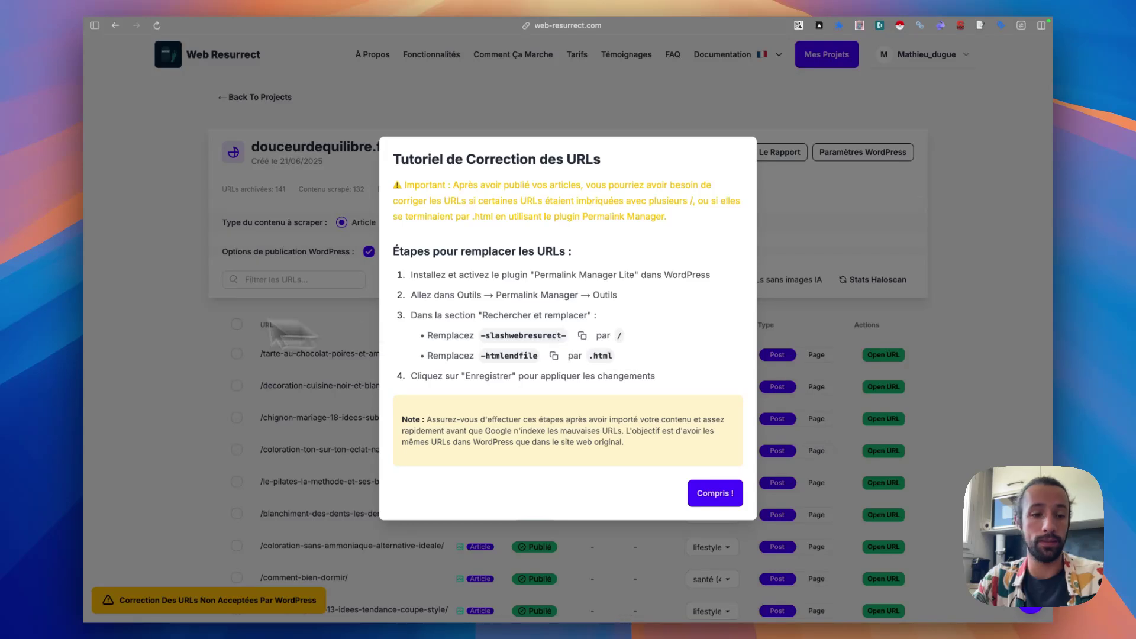
click(160, 185)
- Paste -slashwebresurect- into Permalink Manager's find field, with / as the replacement
click(636, 162)
key(super+v)
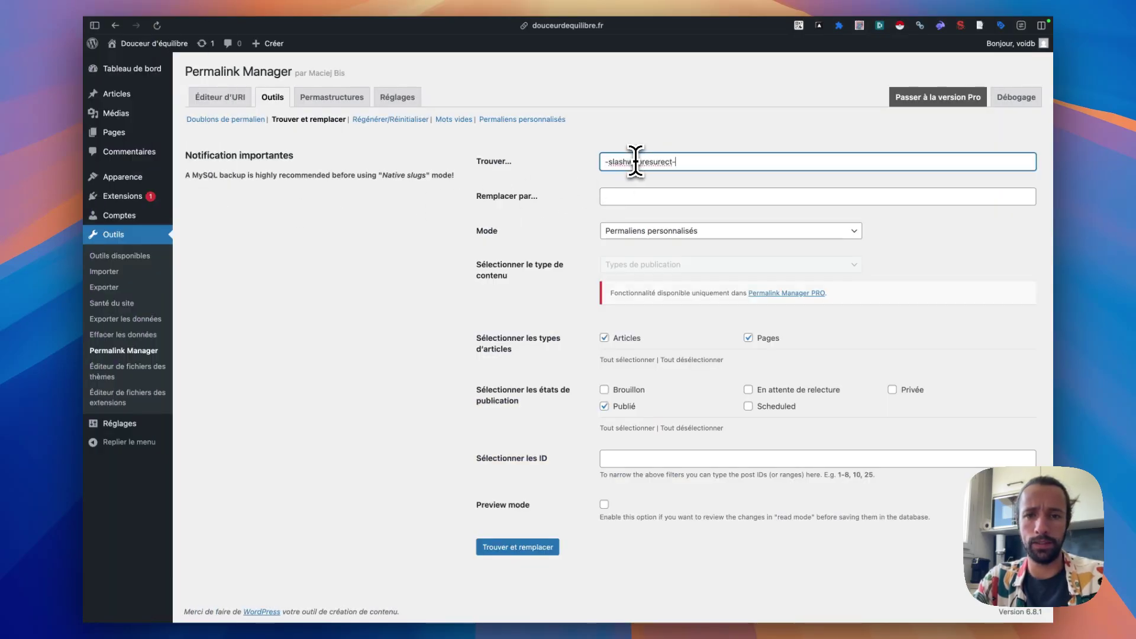
click(648, 198)
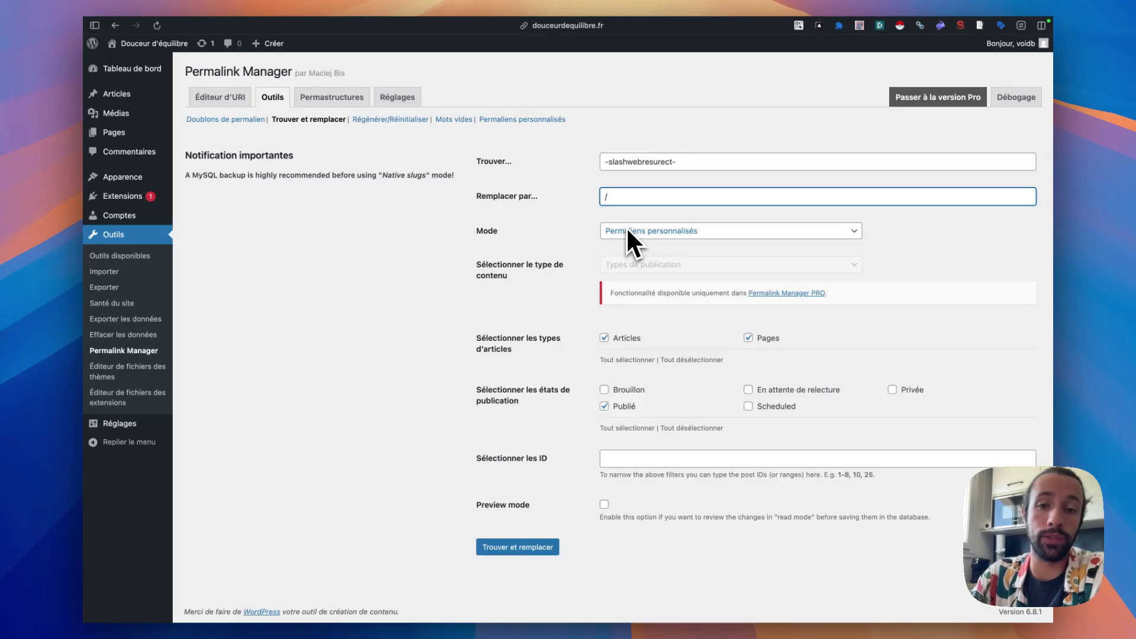
drag(678, 160, 565, 165)
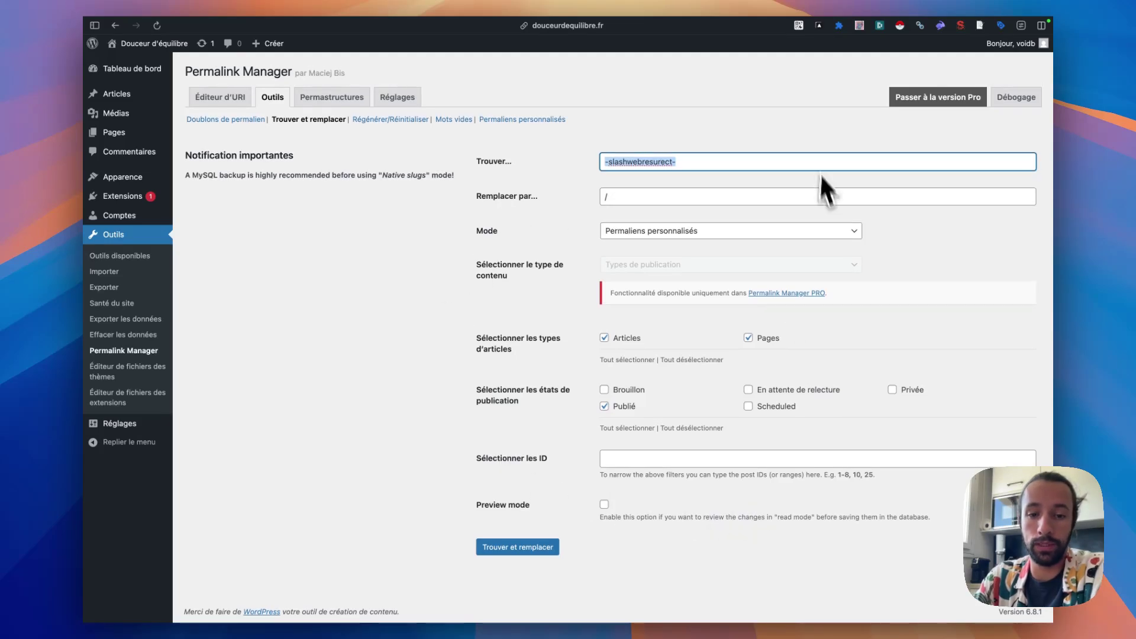
- Run the replacement in Preview mode and compare the old and new seniors course URIs
click(604, 504)
click(533, 548)
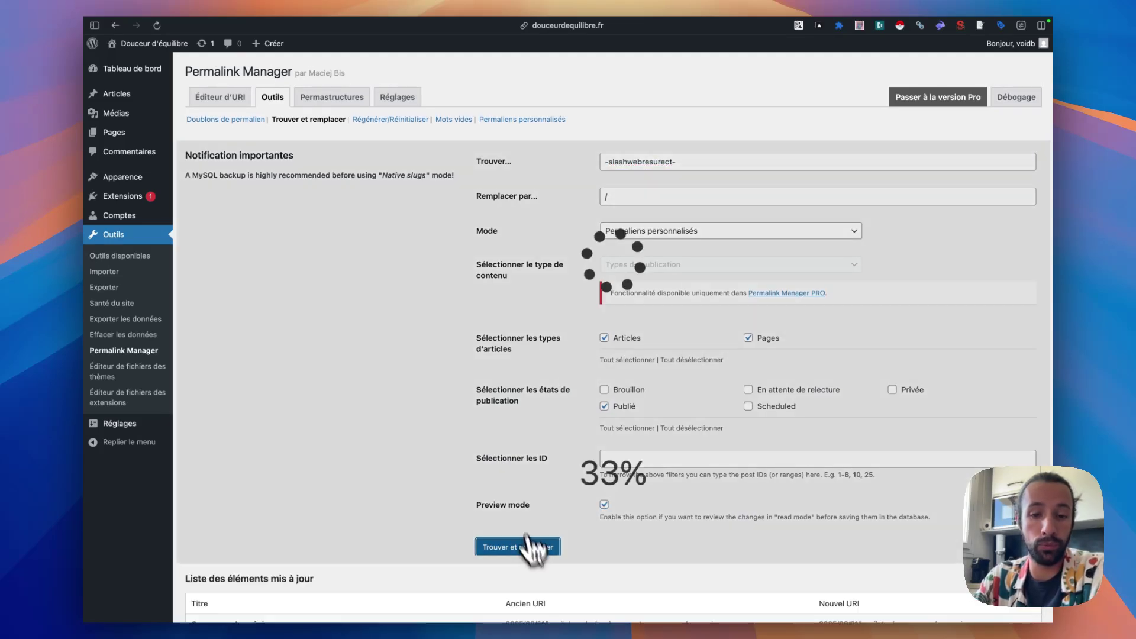
scroll(482, 417, down, 5)
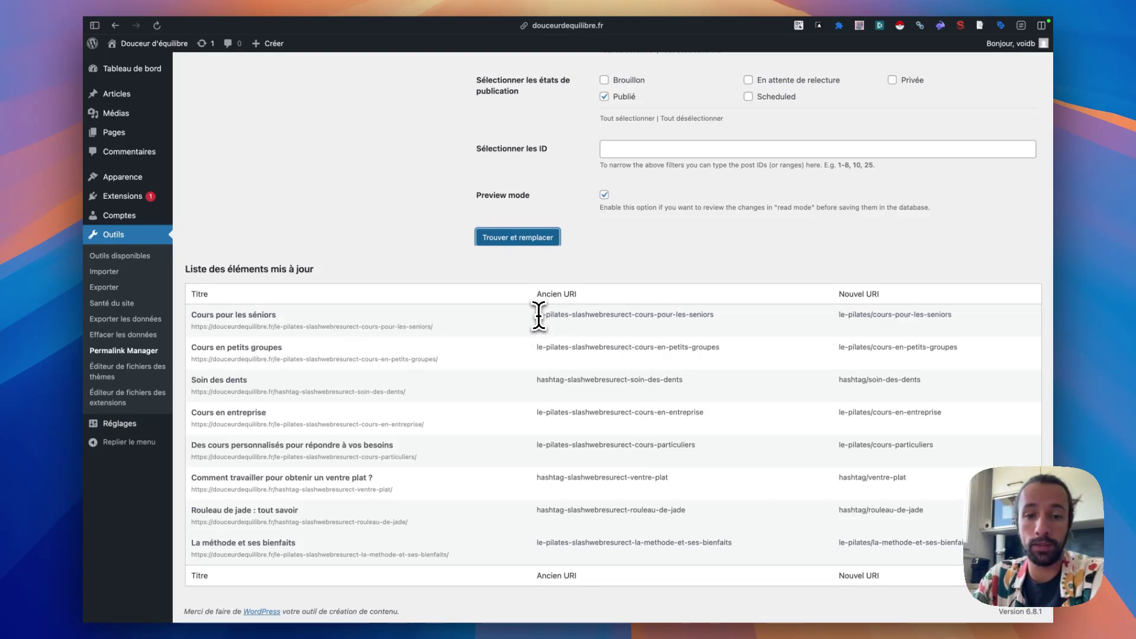
drag(537, 314, 738, 317)
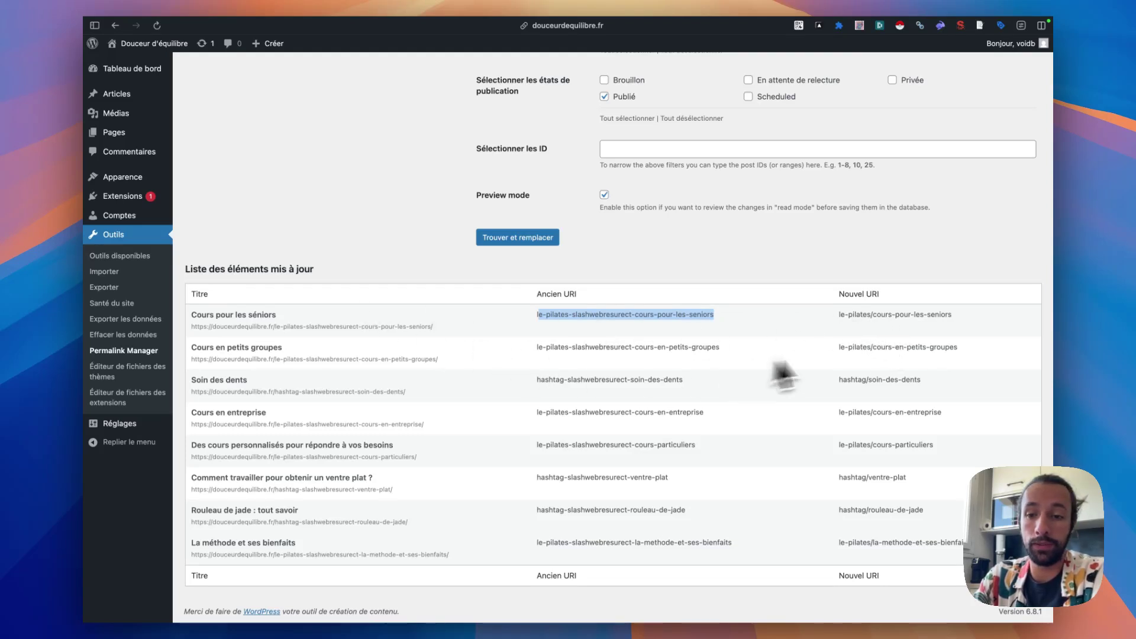
drag(839, 314, 959, 320)
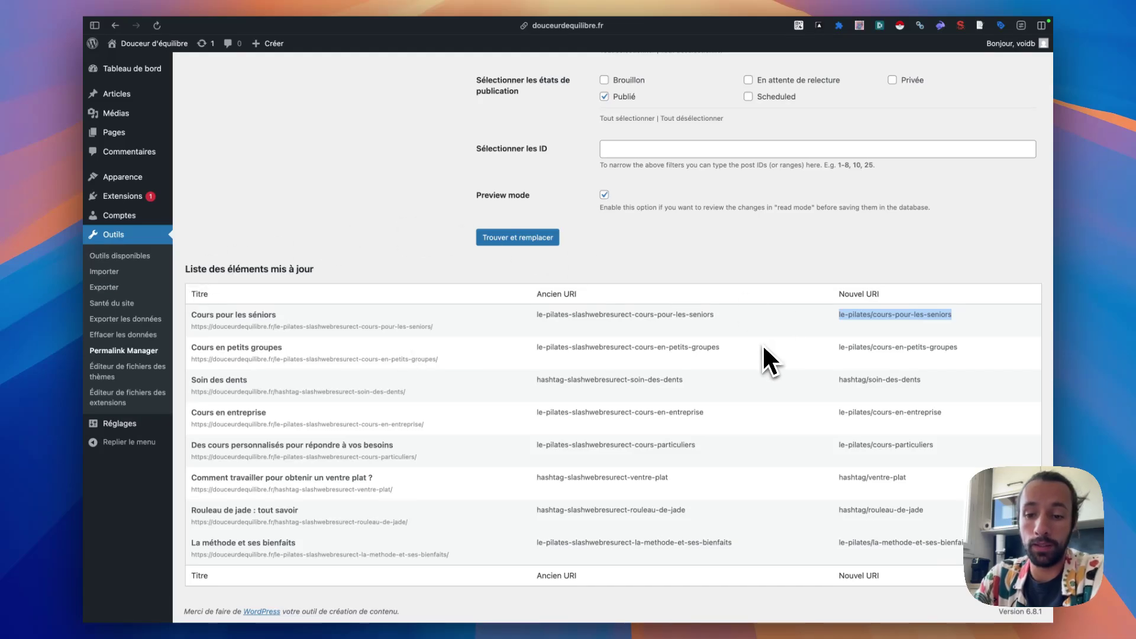
scroll(553, 314, up, 1)
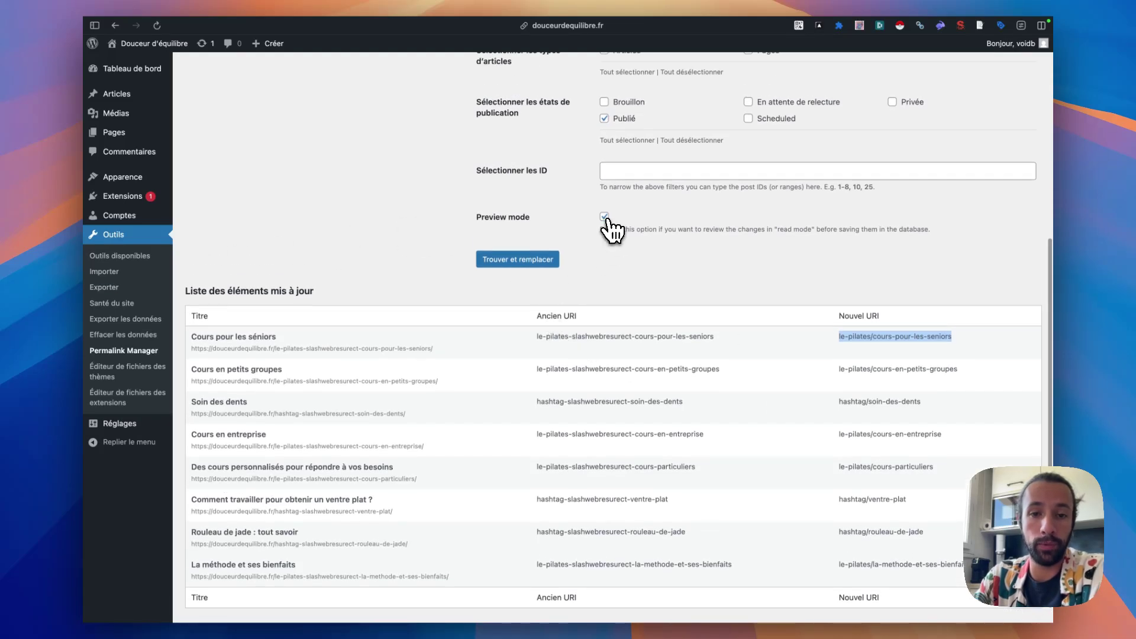
- Apply the -slashwebresurect- to / replacement for real, without preview
click(509, 260)
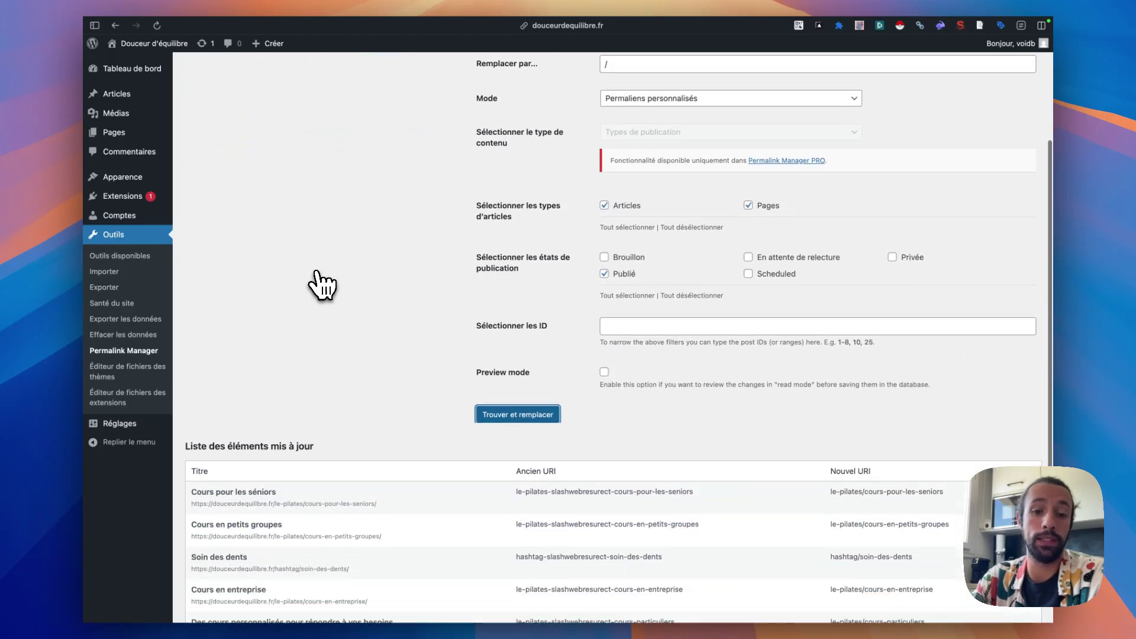
scroll(323, 285, down, 5)
mouse_move(86, 263)
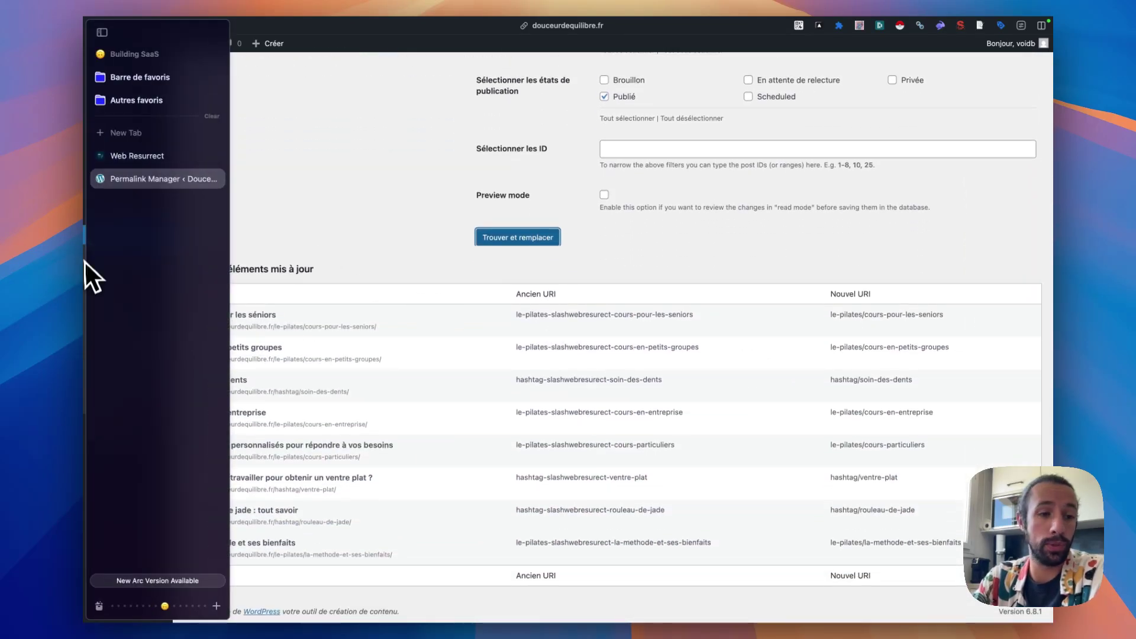
- Back in Web Resurrect, dismiss the tutorial and paste three URLs into Sélectionner Depuis GSC
click(154, 155)
click(713, 496)
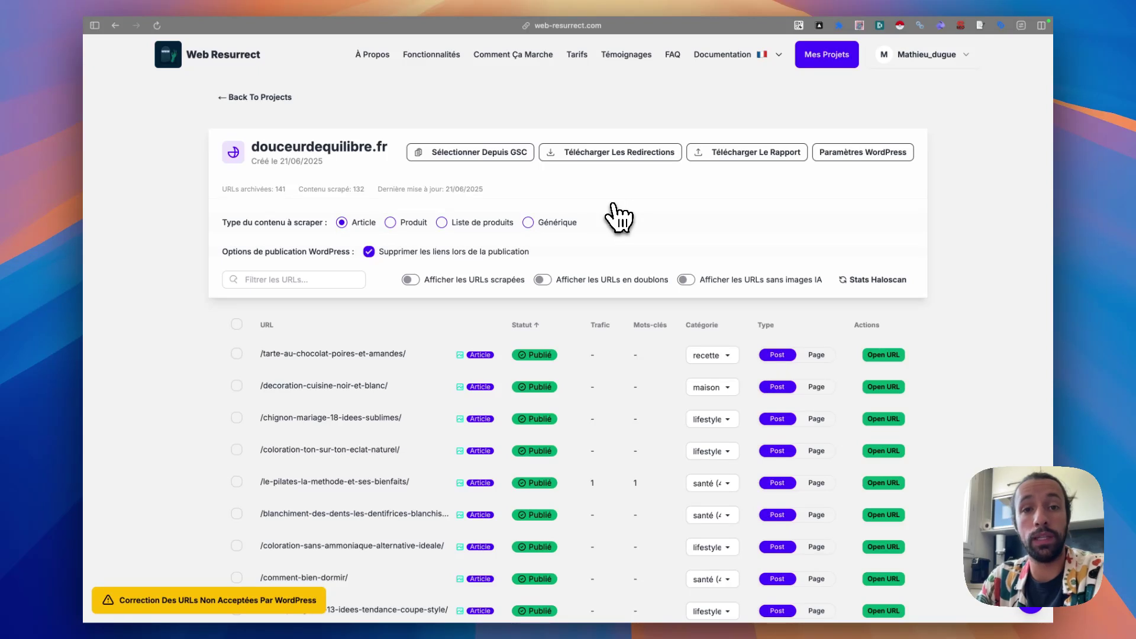
click(491, 156)
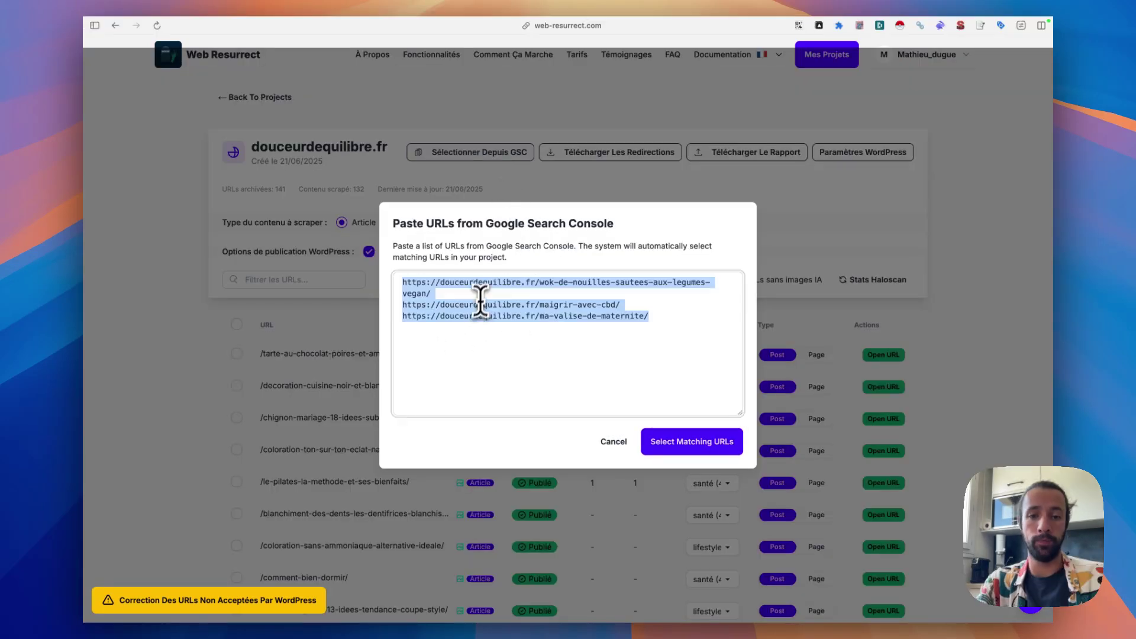
key(BackSpace)
key(super+v)
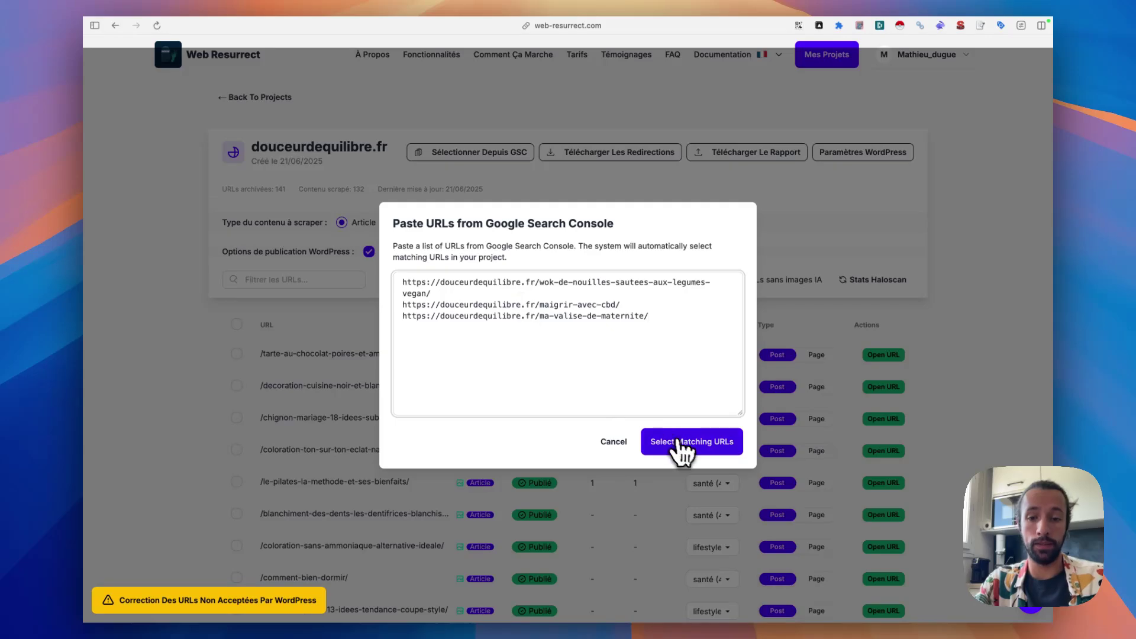
- Select the project URLs matching the pasted list, review them, then clear the selection
click(686, 443)
scroll(394, 352, down, 3)
scroll(355, 458, down, 15)
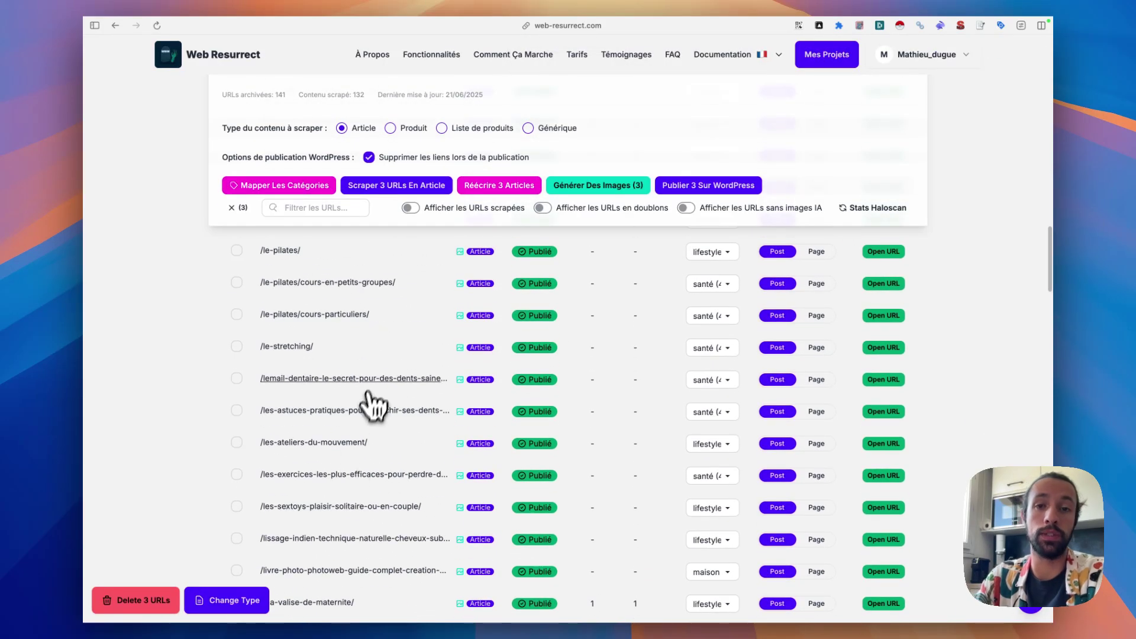
scroll(367, 237, up, 15)
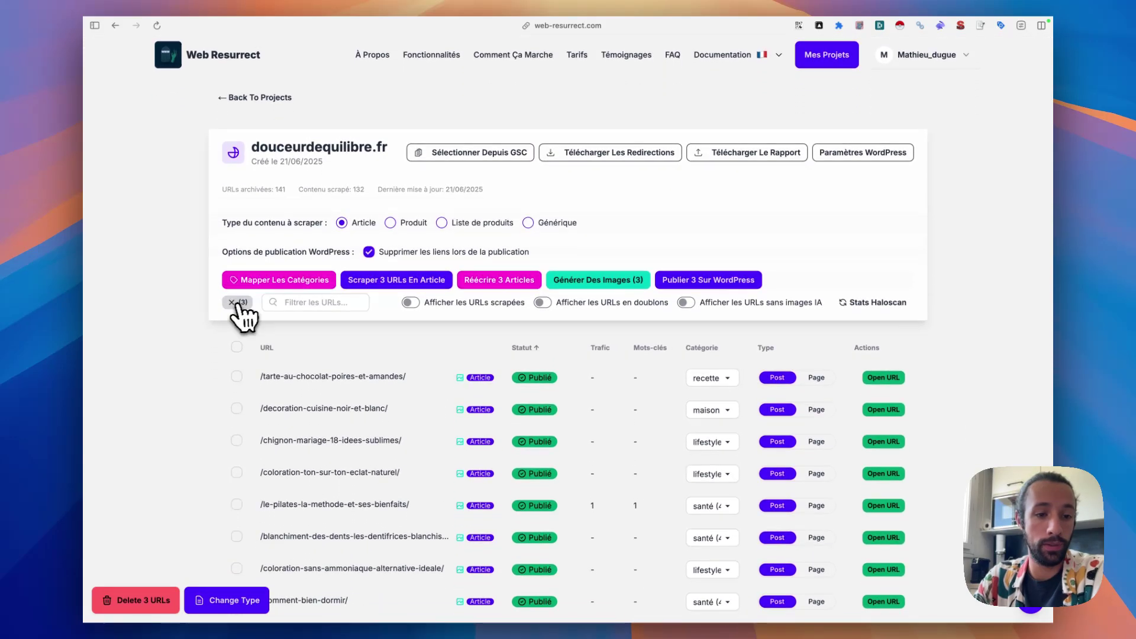
click(237, 302)
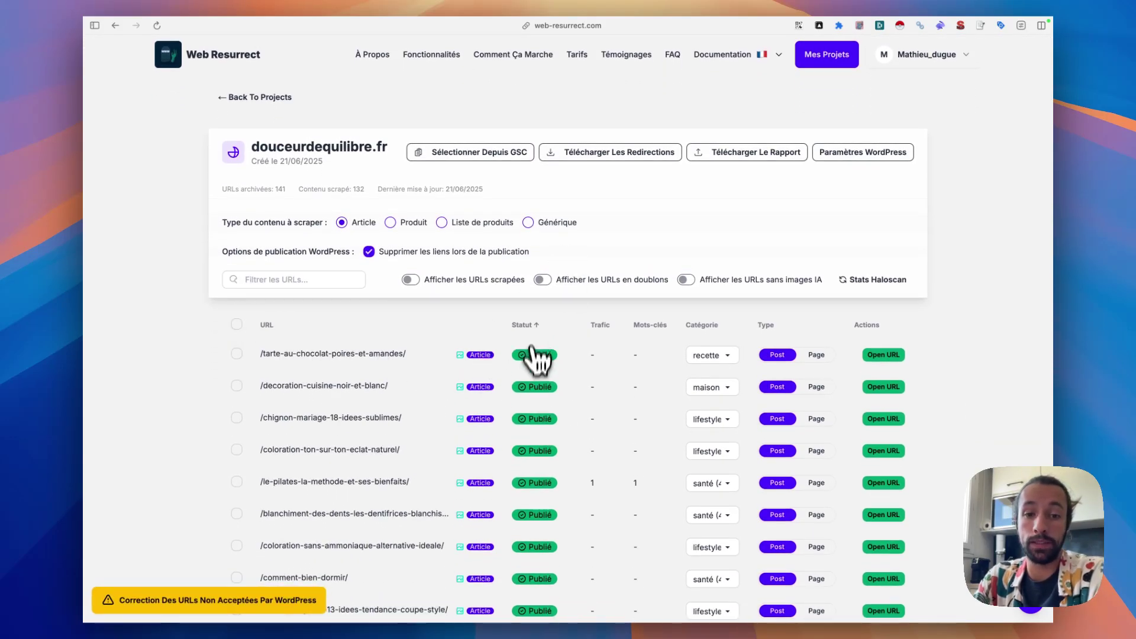
- Sort the URLs by Statut and delete the unpublished /mentions-legales/ URL from the project
click(524, 325)
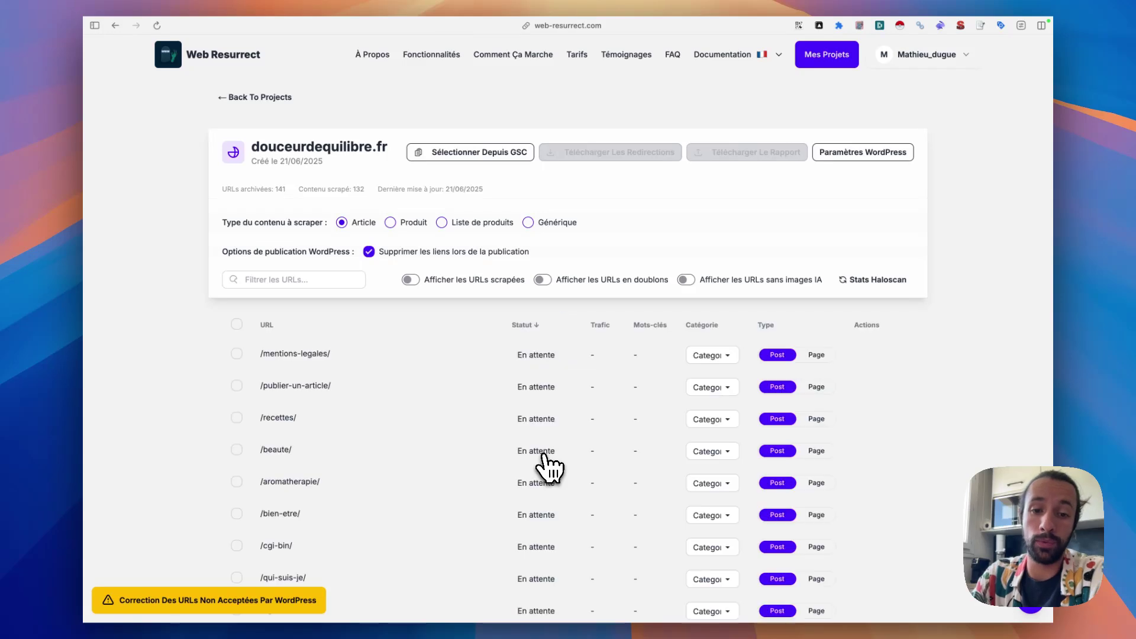
scroll(426, 373, down, 2)
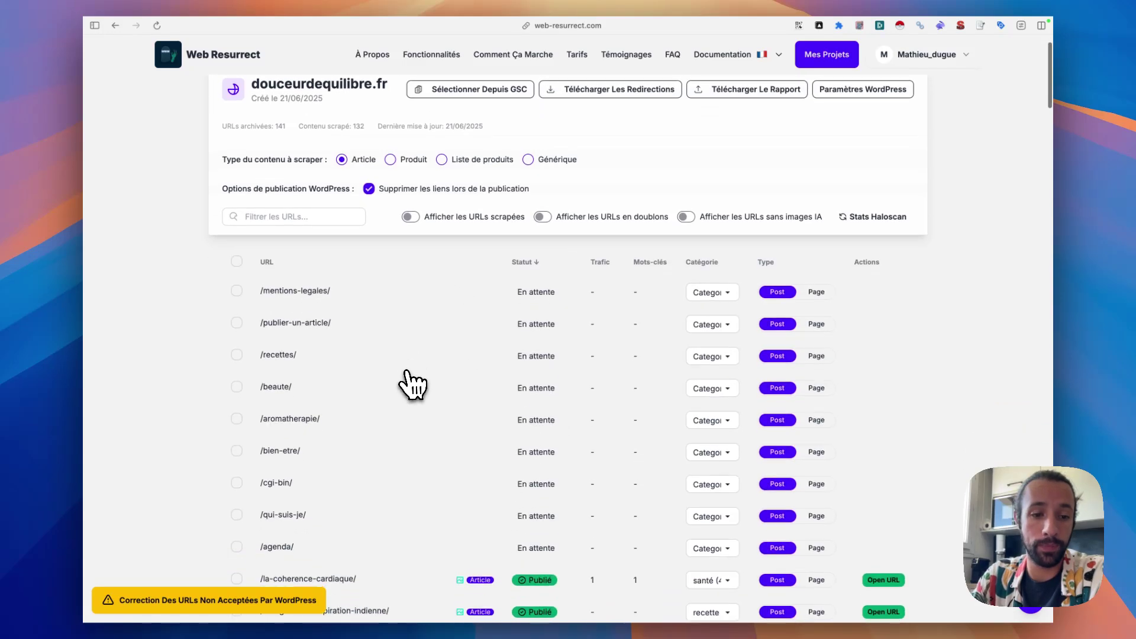
click(237, 291)
scroll(244, 393, down, 1)
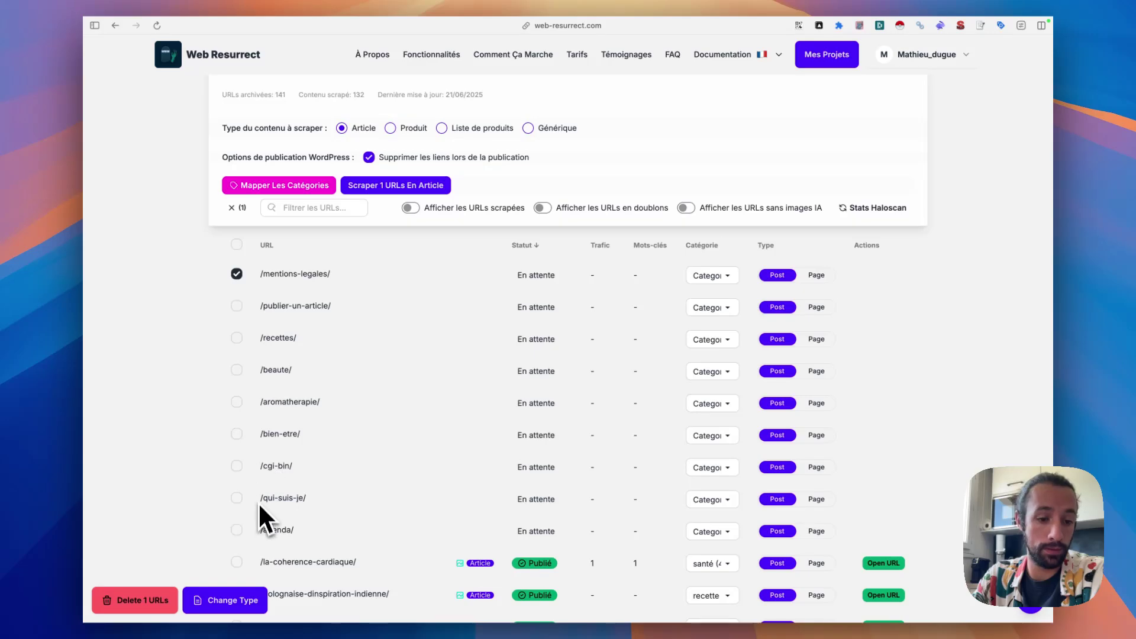
scroll(261, 530, down, 2)
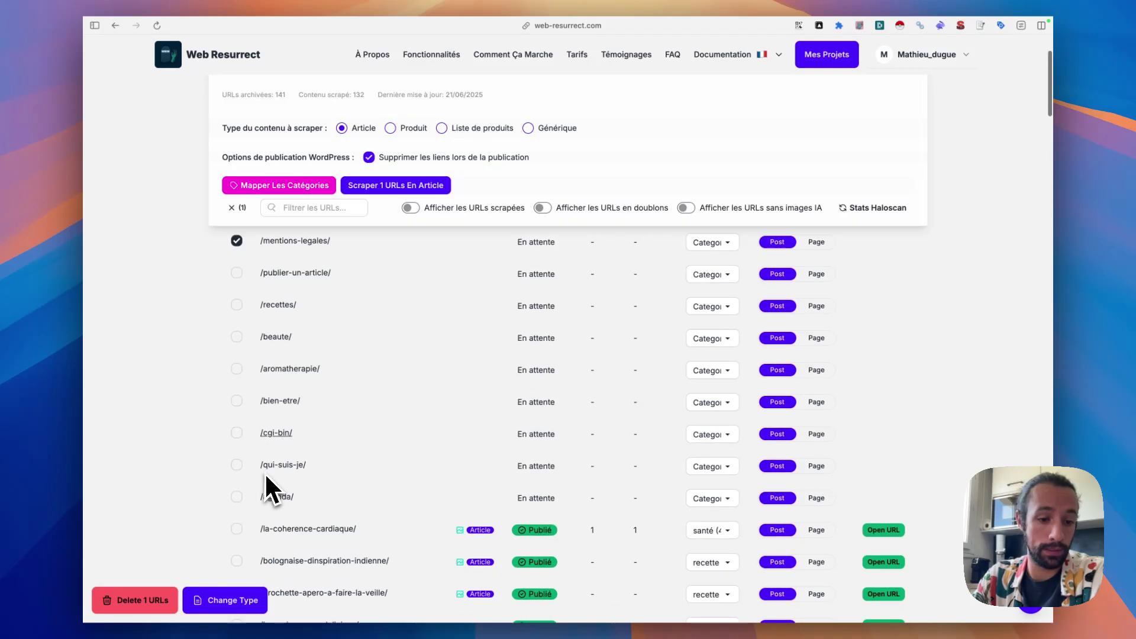
click(142, 602)
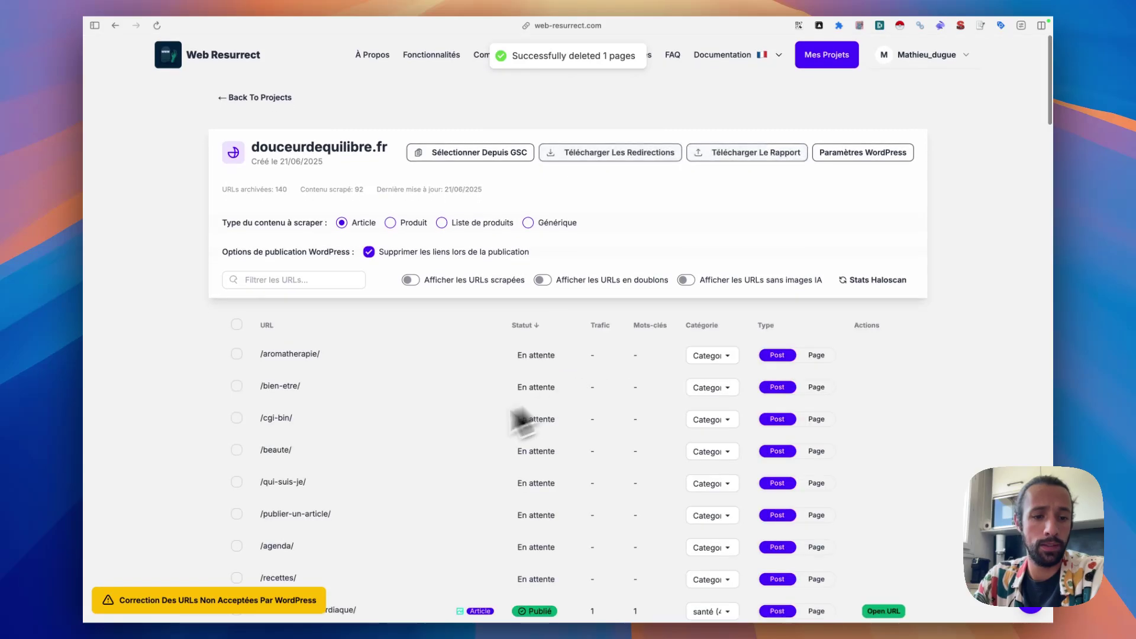
- Review the Télécharger Les Redirections options and warning for the 8 unpublished URLs, then close it
click(615, 126)
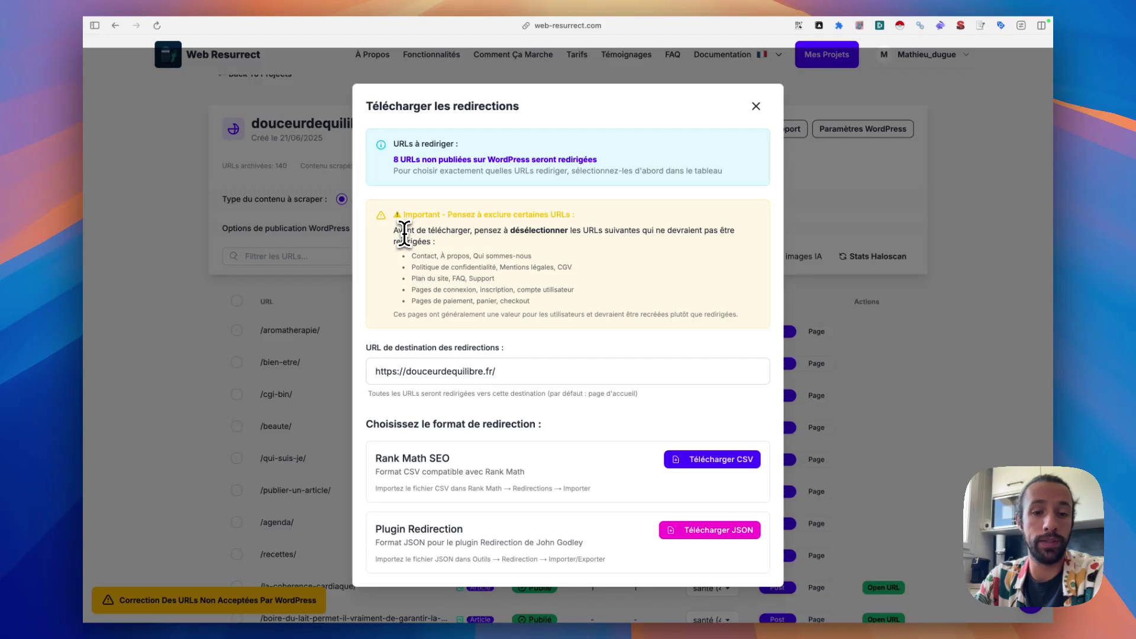
drag(403, 230, 532, 302)
click(464, 269)
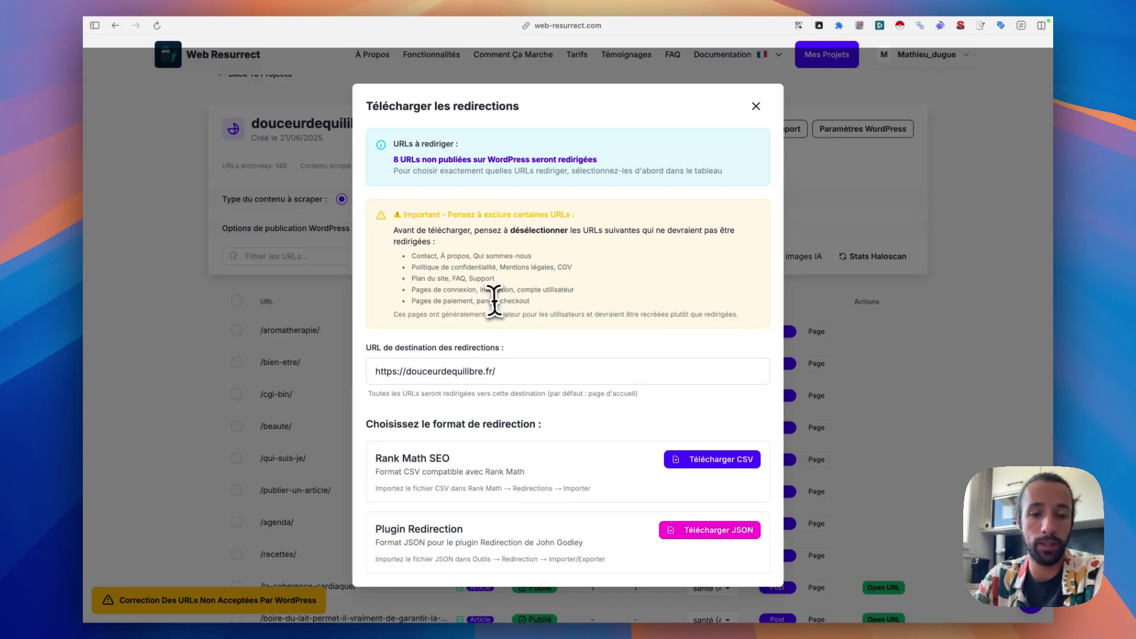
scroll(581, 459, down, 3)
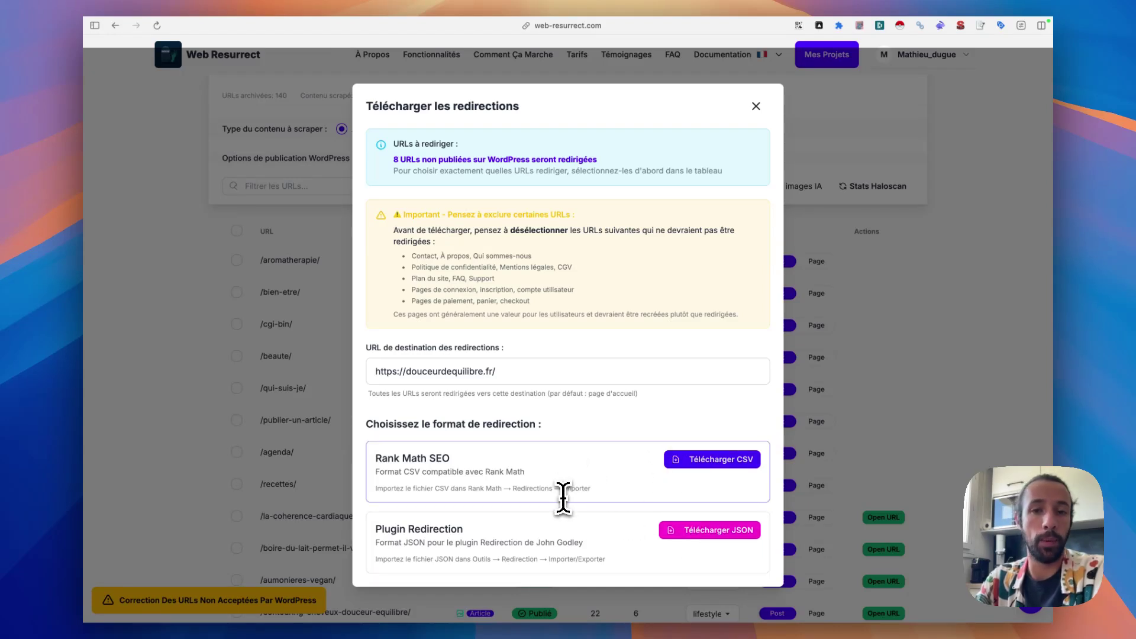
key(Escape)
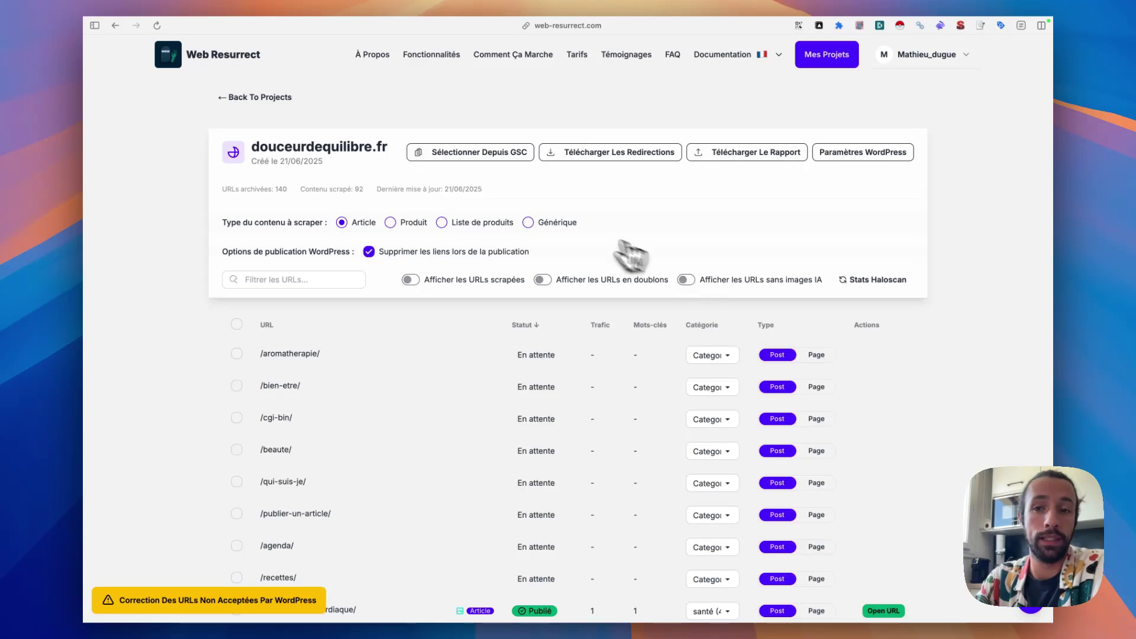
- From the Web Resurrect home page footer, open the community Discord server invitation
click(228, 62)
scroll(508, 249, down, 20)
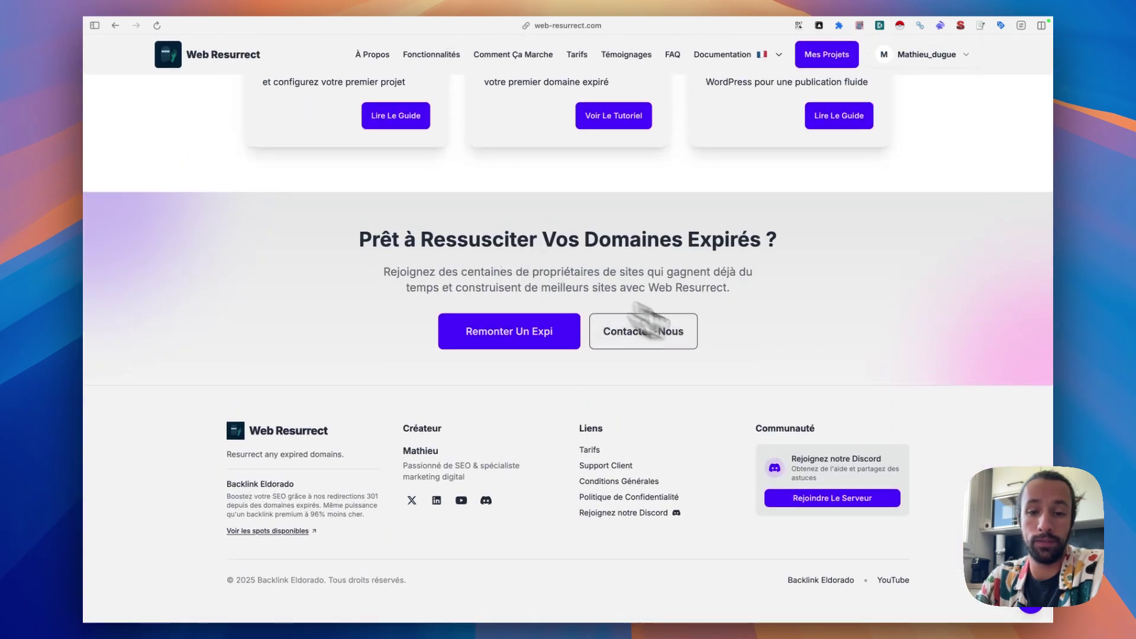
click(838, 503)
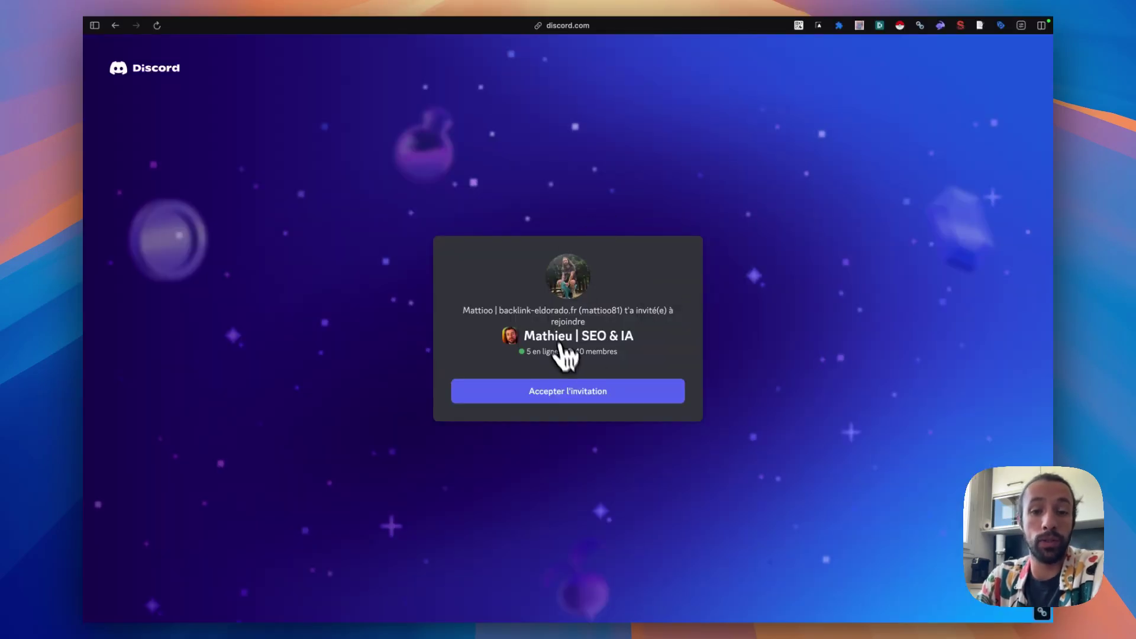